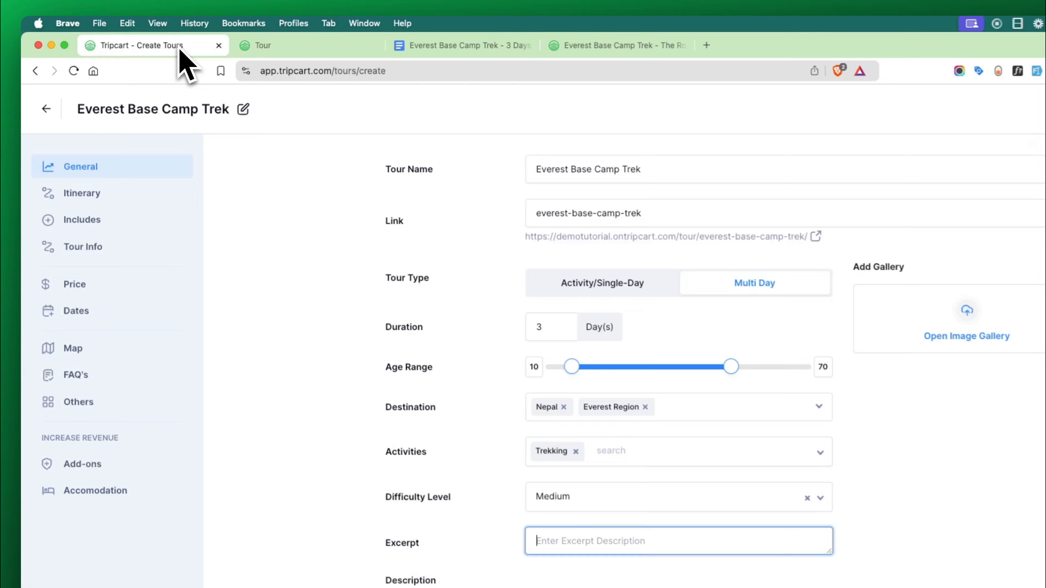
Step: Copy "Embark on a journey of a lifetime with our 14-day Everest Base Camp (EBC) Trek" from the Google Docs document into the tour's Excerpt
{"action": "left_click", "coordinate": [469, 45]}
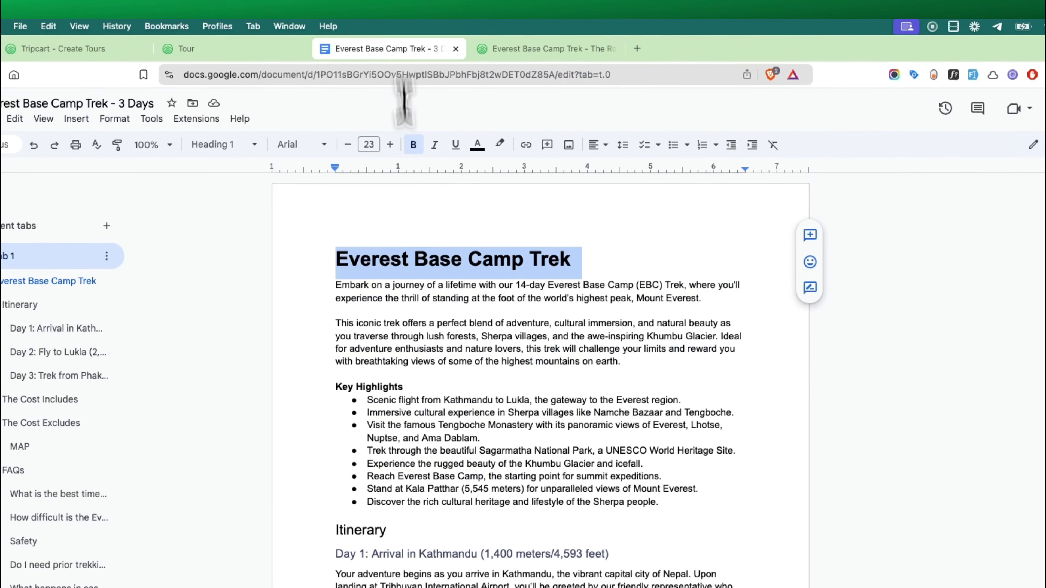
{"action": "left_click", "coordinate": [472, 309]}
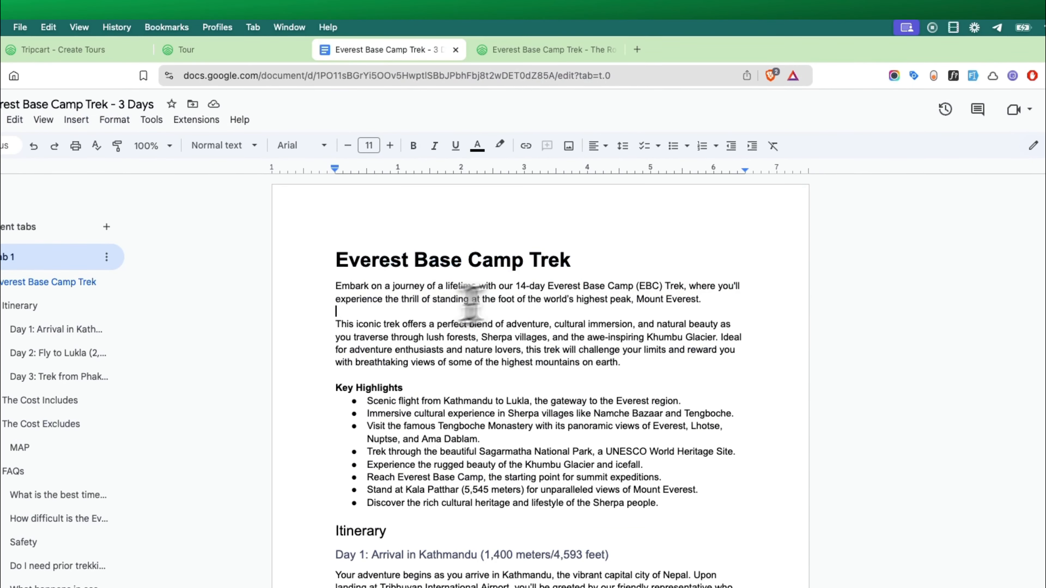
{"action": "left_click_drag", "start_coordinate": [684, 287], "coordinate": [328, 291]}
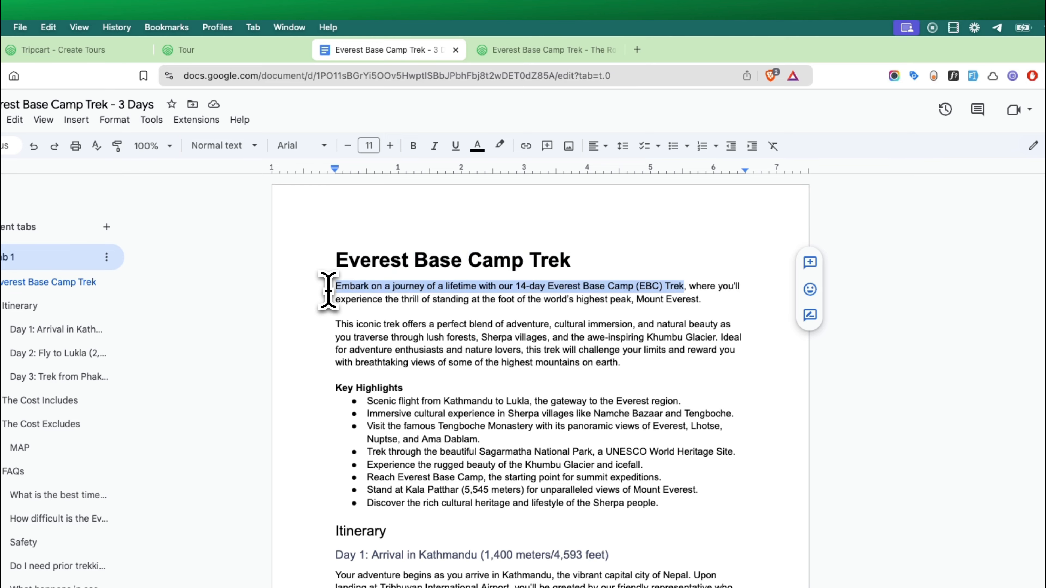
{"action": "left_click", "coordinate": [119, 53]}
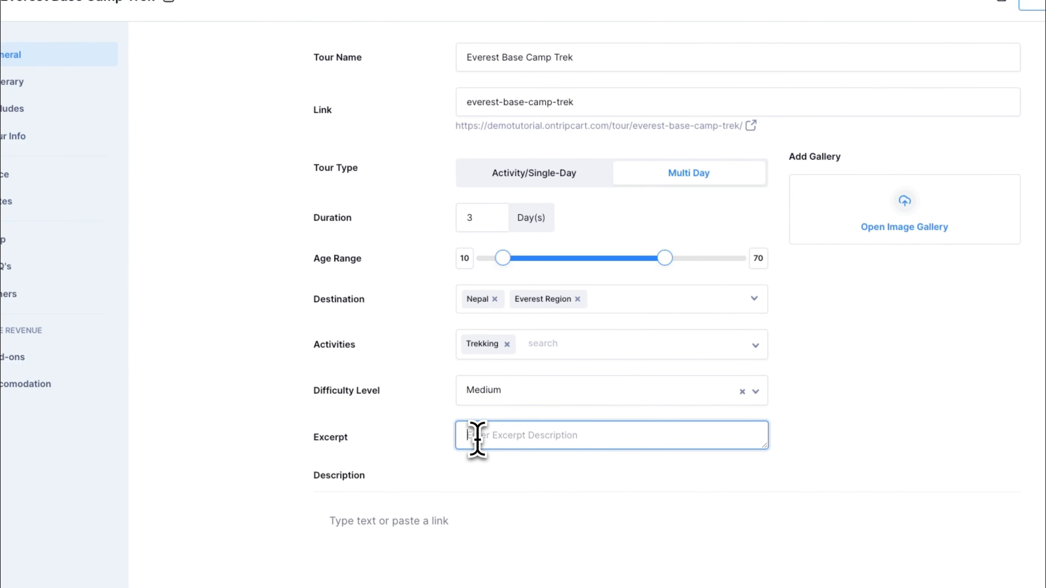
{"action": "key", "text": "ctrl+v"}
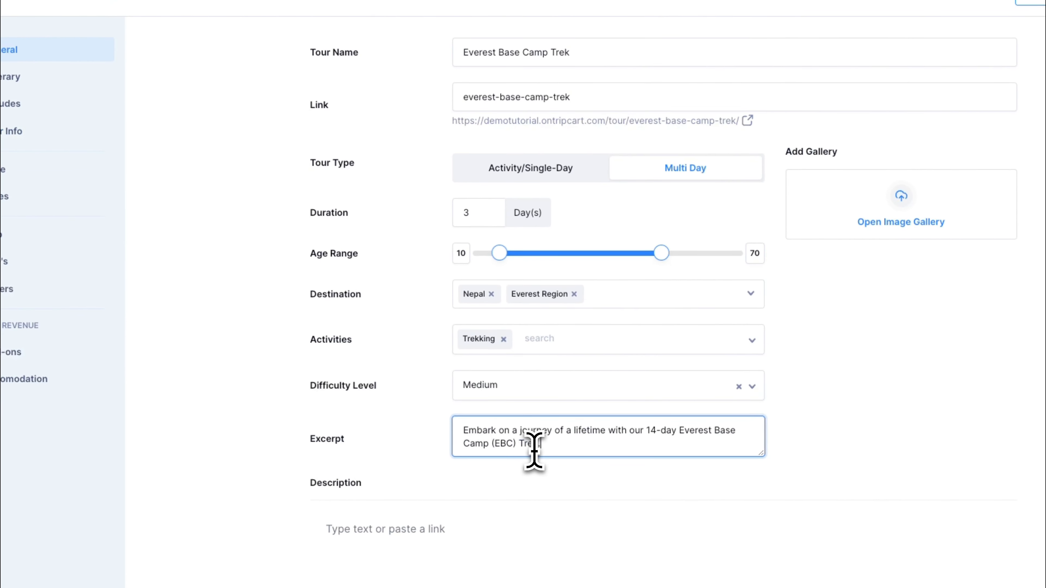
Step: Copy the two introductory paragraphs and the Key Highlights list from the Google Docs document into the tour's Description in Tripcart
{"action": "left_click", "coordinate": [412, 517]}
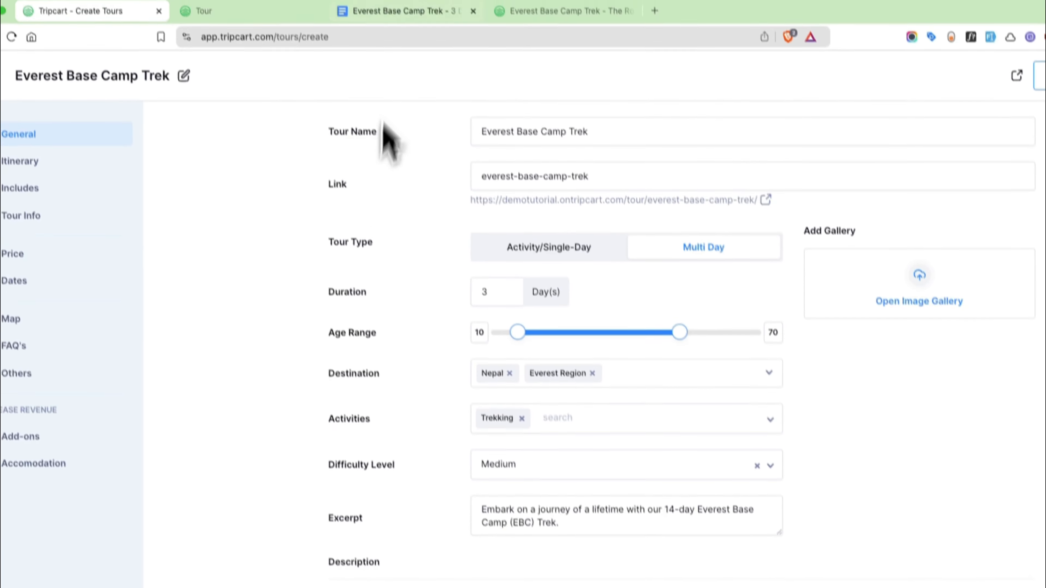
{"action": "left_click", "coordinate": [400, 37]}
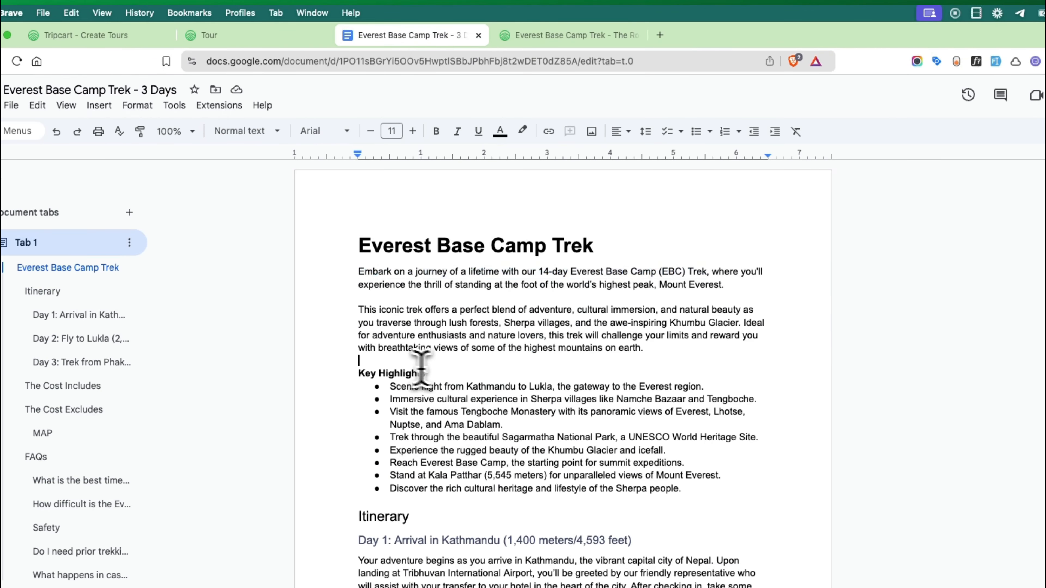
{"action": "left_click_drag", "start_coordinate": [684, 488], "coordinate": [447, 278]}
{"action": "left_click_drag", "start_coordinate": [429, 232], "coordinate": [342, 220]}
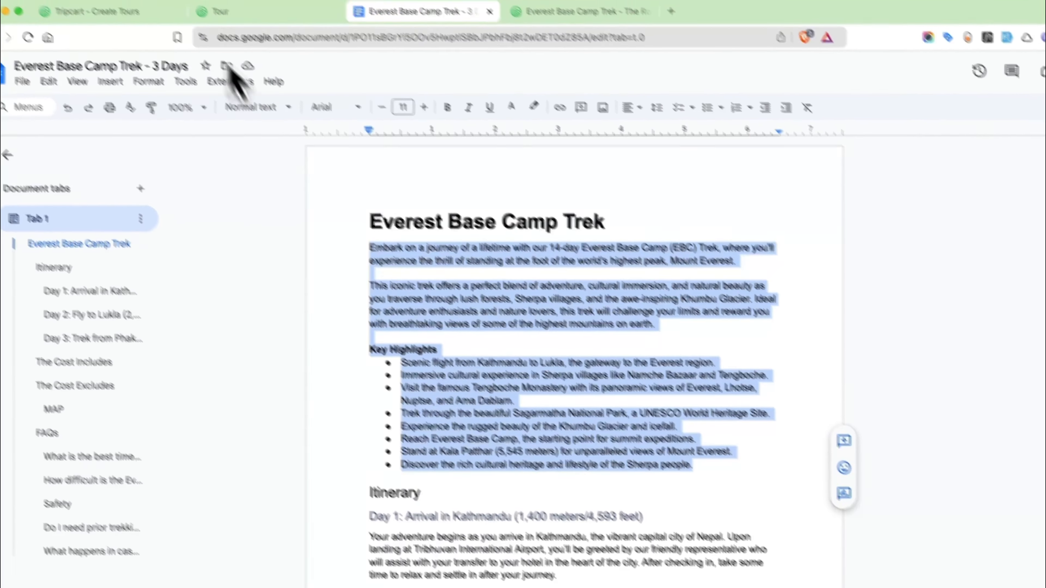
{"action": "left_click", "coordinate": [165, 45]}
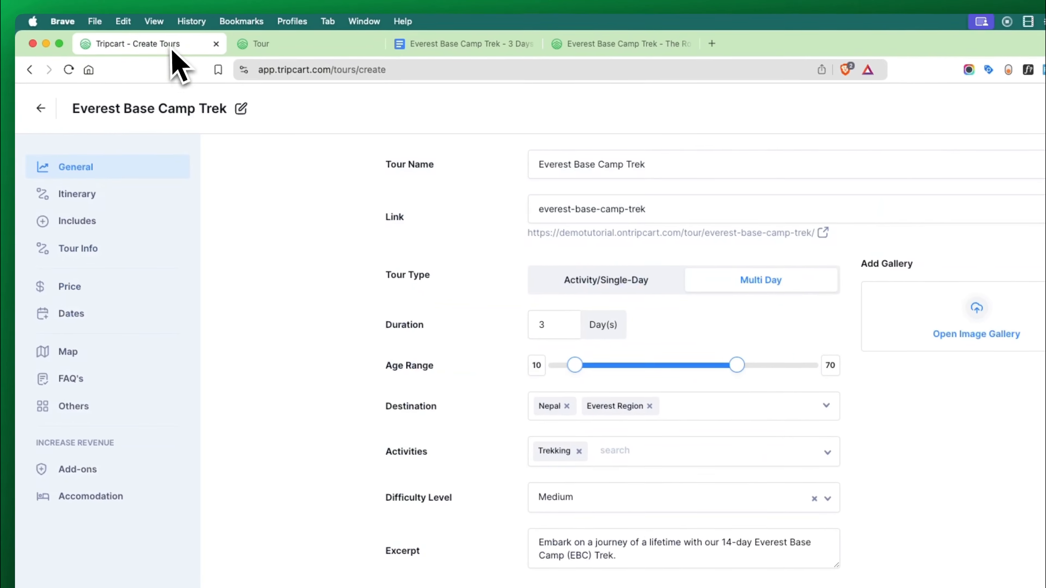
{"action": "left_click", "coordinate": [368, 491]}
{"action": "type", "text": "Embark on a journey of a lifetime with our 14-day Everest Base Camp (EBC) Trek, where you'll experience the thrill of standing at the foot of the world’s highest peak, Mount Everest. This iconic trek offers a perfect blend of adventure, cultural immersion, and natural beauty as you traverse through lush forests, Sherpa villages, and the awe-inspiring Khumbu Glacier. Ideal for adventure enthusiasts and nature lovers, this trek will challenge your limits and reward you with breathtaking views of some of the highest mountains on earth. Key Highlights: Scenic flight from Kathmandu to Lukla, the gateway to the Everest region. Immersive cultural experience in Sherpa villages like Namche Bazaar and Tengboche. Visit the famous Tengboche Monastery with its panoramic views of Everest, Lhotse, Nuptse, and Ama Dablam. Trek through the beautiful Sagarmatha National Park, a UNESCO World Heritage Site. Experience the rugged beauty of the Khumbu Glacier and icefall. Reach Everest Base Camp, the starting point for summit expeditions. Stand at Kala Patthar (5,545 meters) for unparalleled views of Mount Everest. Discover the rich cultural heritage and lifestyle of the Sherpa people."}
{"action": "scroll", "coordinate": [490, 497], "scroll_direction": "down", "scroll_amount": 5}
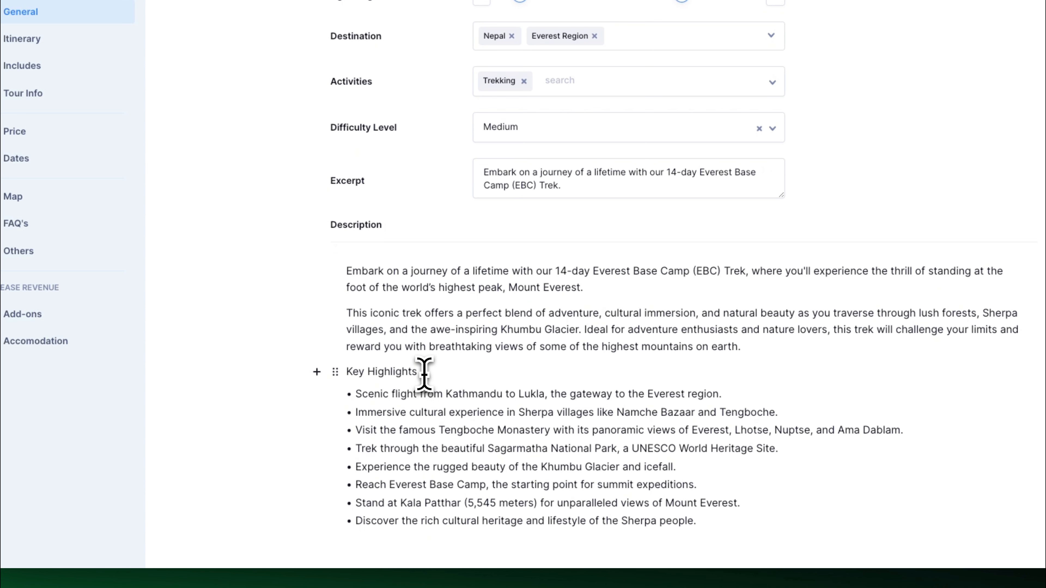
Step: Make the "Key Highlights" line in the description bold and convert it to a heading
{"action": "left_click_drag", "start_coordinate": [424, 373], "coordinate": [345, 377]}
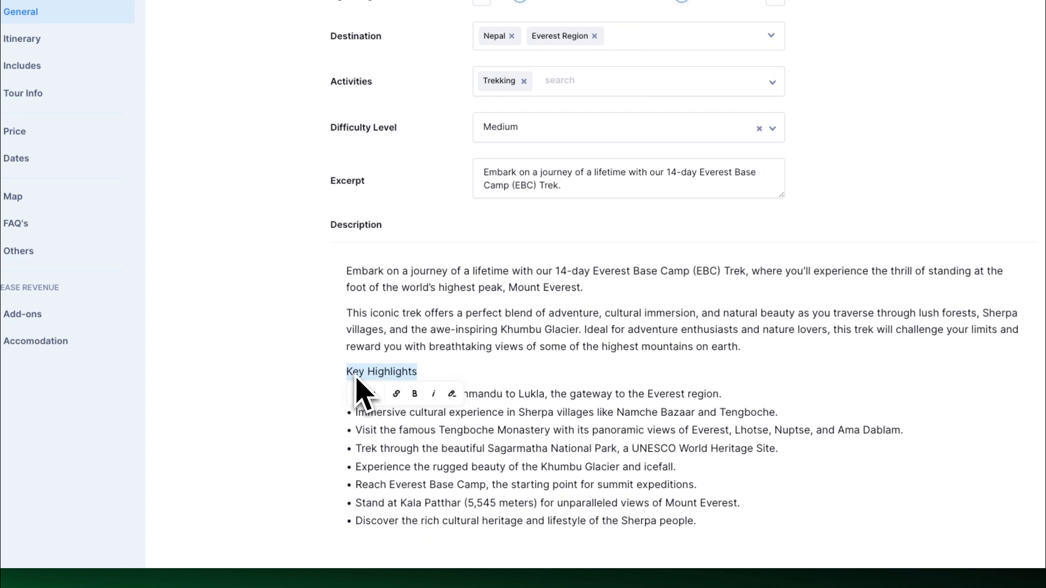
{"action": "left_click", "coordinate": [459, 373]}
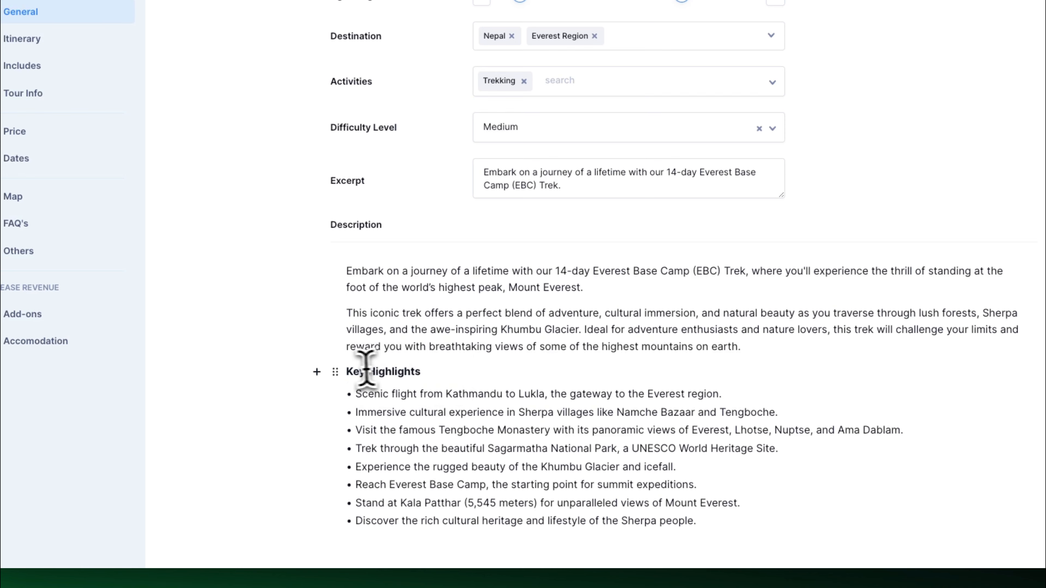
{"action": "left_click", "coordinate": [335, 372]}
{"action": "mouse_move", "coordinate": [353, 426]}
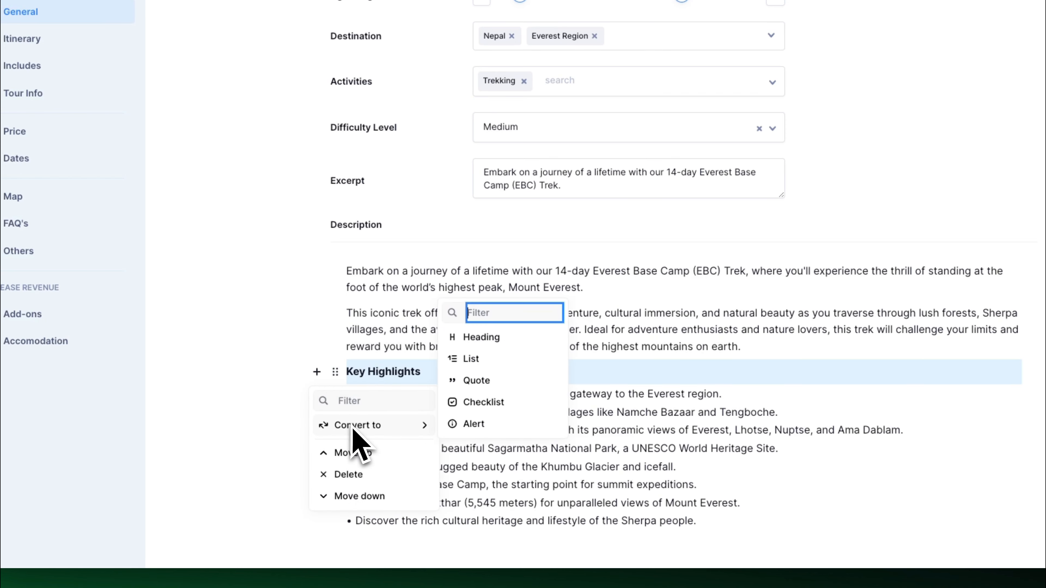
{"action": "left_click", "coordinate": [515, 346]}
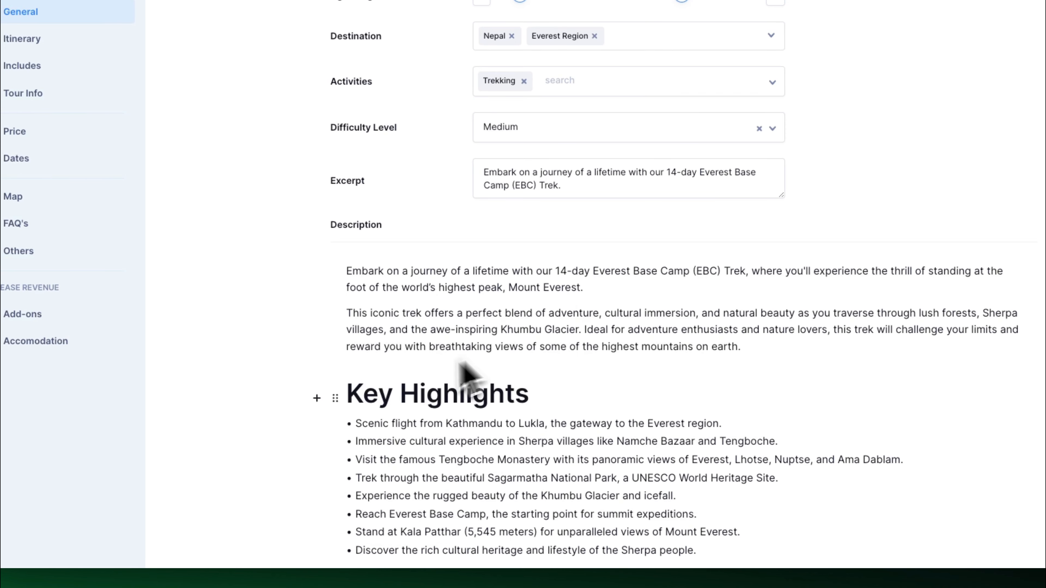
{"action": "left_click", "coordinate": [335, 398]}
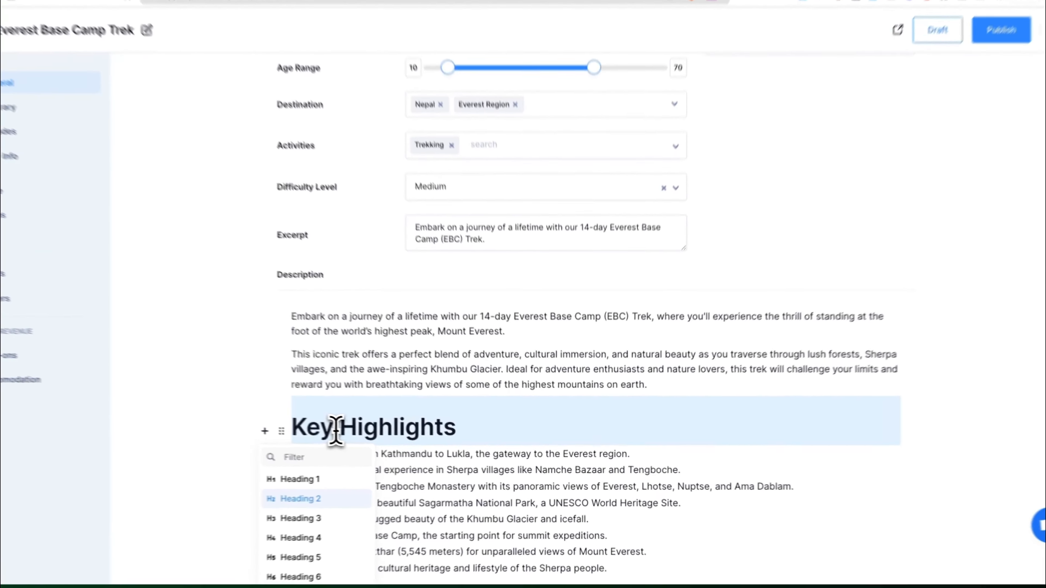
{"action": "left_click", "coordinate": [372, 435]}
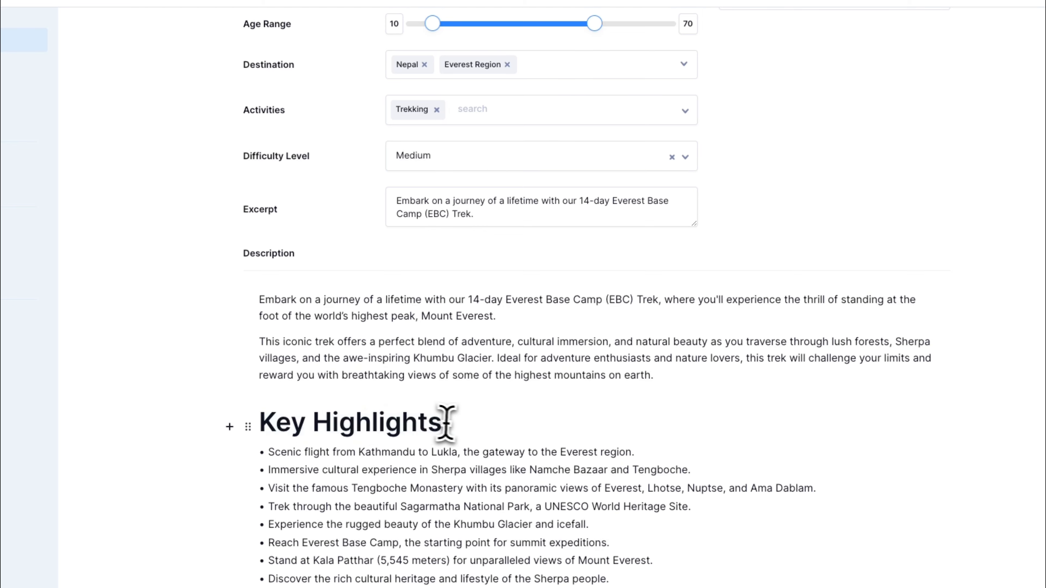
Step: Upload the 15 WebP images from B5h9PryHU2…275OHi7.webp through zWui6RlbPSG…a90sEX.webp in the Everest Base Camp Trek folder to the image gallery, then close it
{"action": "scroll", "coordinate": [766, 335], "scroll_direction": "up", "scroll_amount": 5}
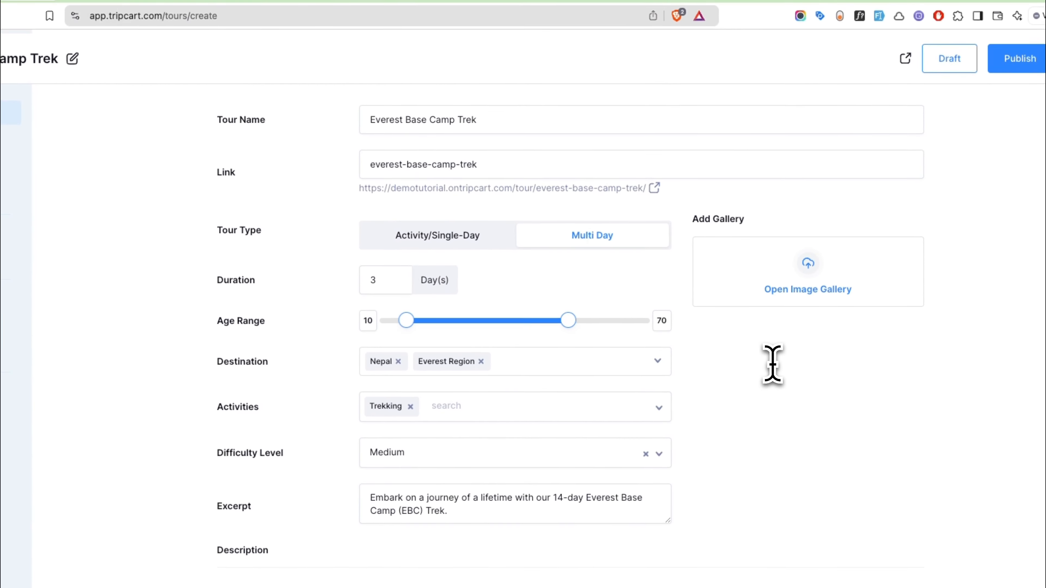
{"action": "left_click", "coordinate": [798, 290]}
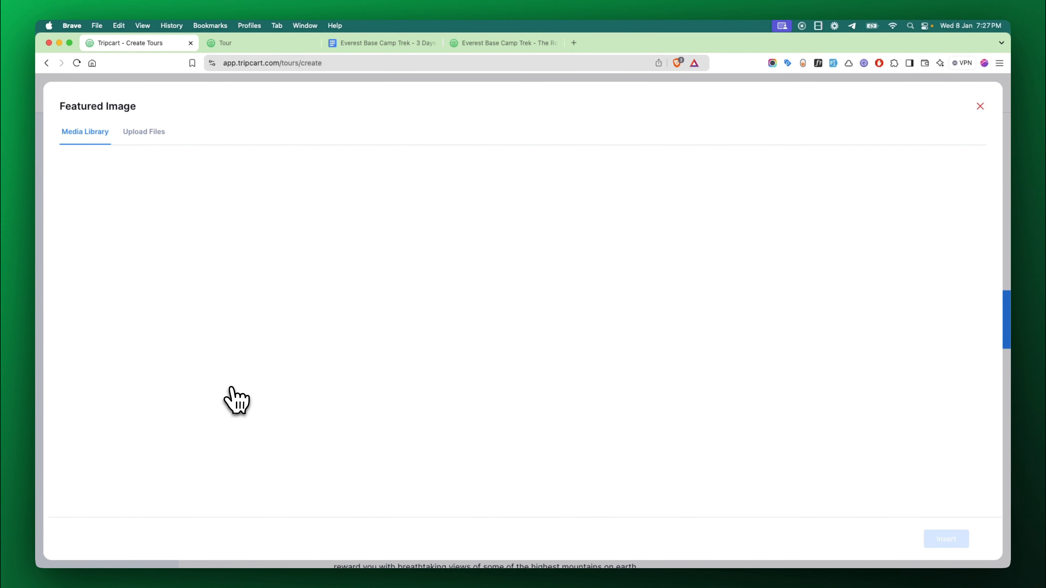
{"action": "left_click", "coordinate": [161, 140]}
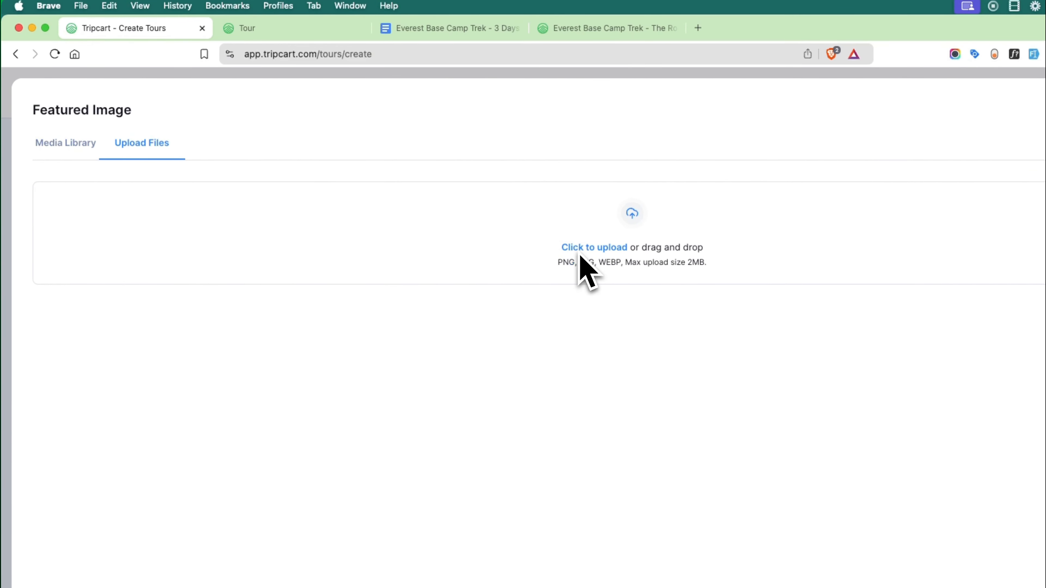
{"action": "left_click", "coordinate": [580, 257]}
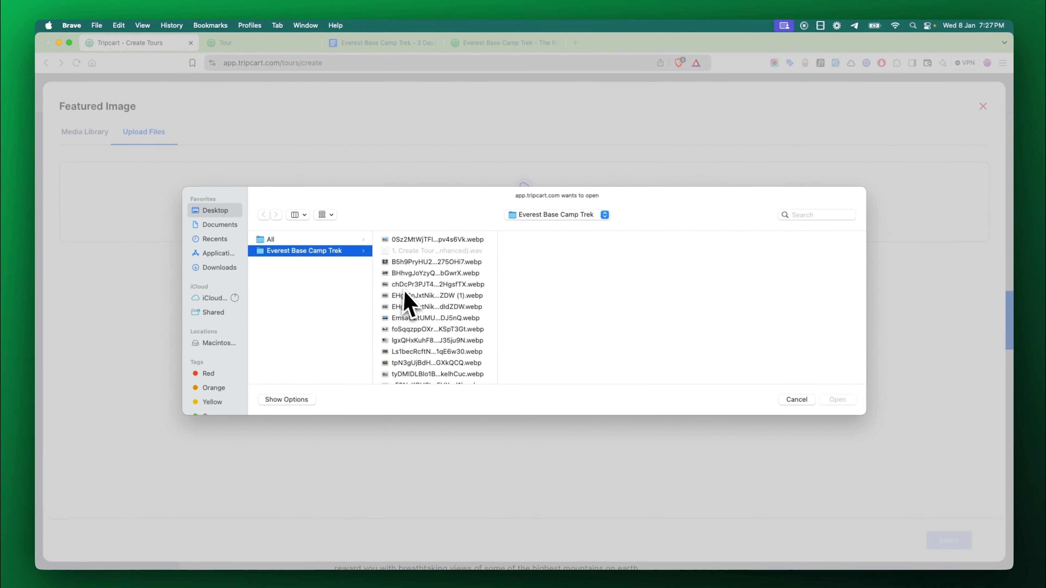
{"action": "scroll", "coordinate": [479, 355], "scroll_direction": "down", "scroll_amount": 3}
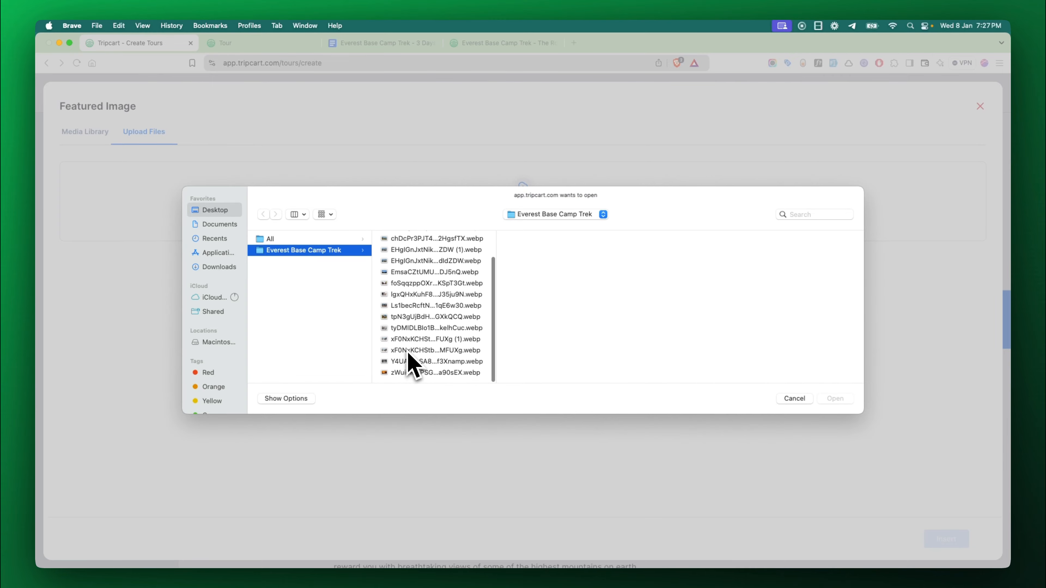
{"action": "scroll", "coordinate": [412, 362], "scroll_direction": "up", "scroll_amount": 3}
{"action": "left_click", "coordinate": [413, 261]}
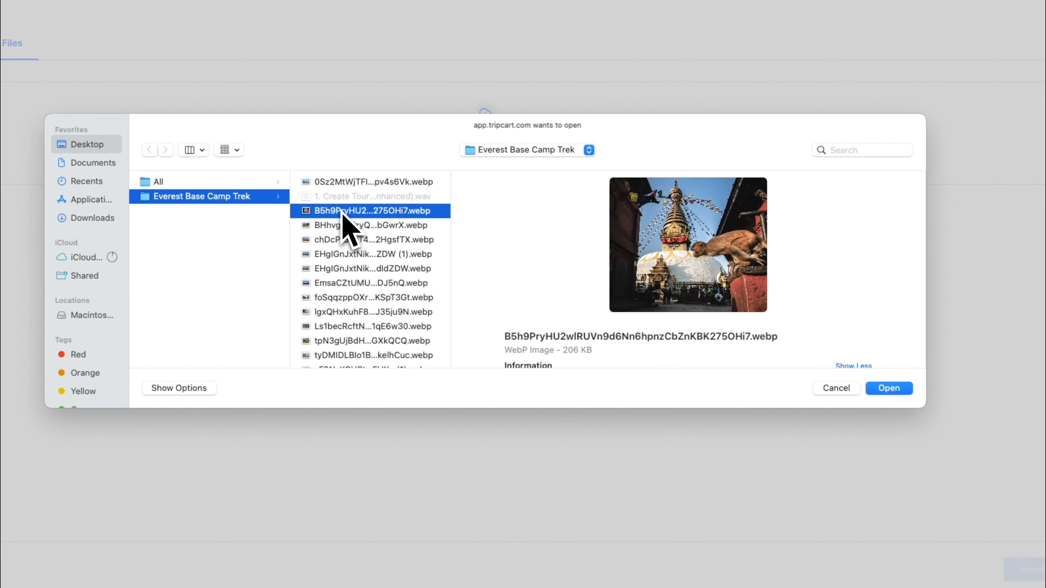
{"action": "key", "text": "shift+Down"}
{"action": "key", "text": "shift+Down"}
{"action": "key", "text": "shift+Down"}
{"action": "key", "text": "shift+Down"}
{"action": "key", "text": "shift+Down"}
{"action": "key", "text": "shift+Down"}
{"action": "key", "text": "shift+Down"}
{"action": "key", "text": "shift+Down"}
{"action": "key", "text": "shift+Down"}
{"action": "key", "text": "shift+Down"}
{"action": "key", "text": "shift+Down"}
{"action": "key", "text": "shift+Down"}
{"action": "key", "text": "shift+Down"}
{"action": "key", "text": "shift+Down"}
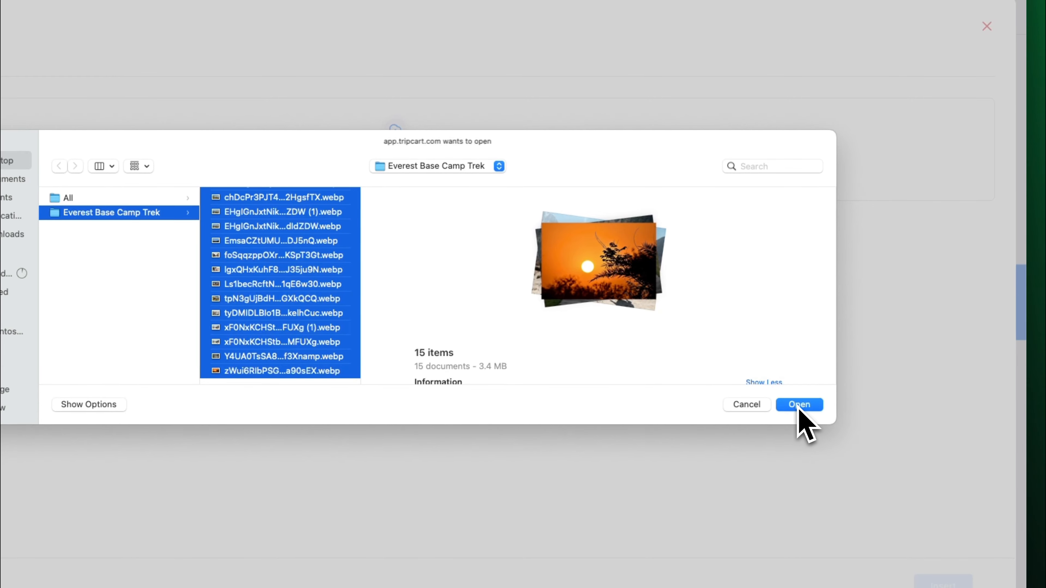
{"action": "left_click", "coordinate": [798, 405]}
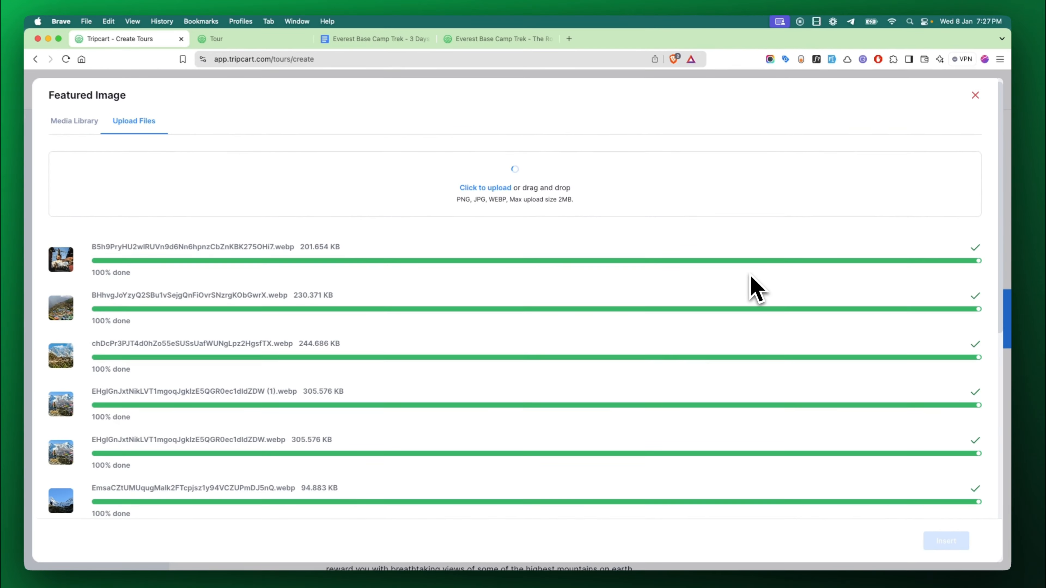
{"action": "scroll", "coordinate": [699, 265], "scroll_direction": "down", "scroll_amount": 5}
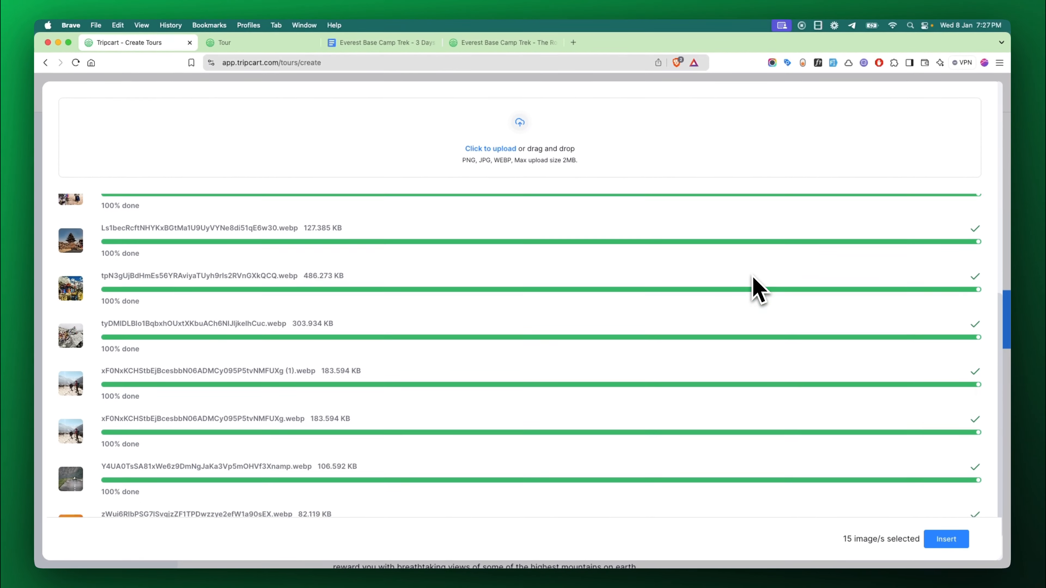
{"action": "scroll", "coordinate": [759, 291], "scroll_direction": "up", "scroll_amount": 10}
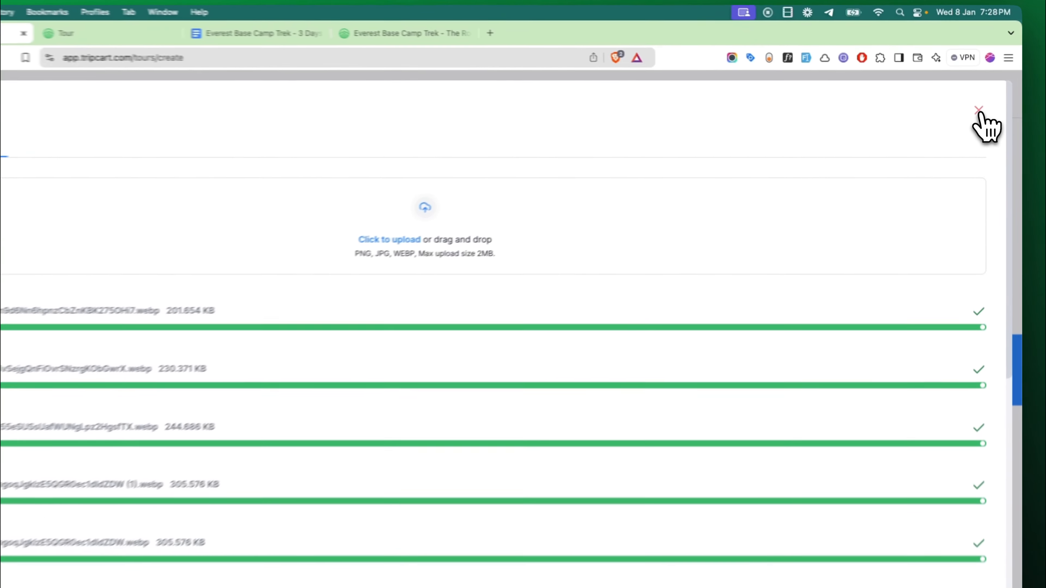
{"action": "left_click", "coordinate": [974, 106]}
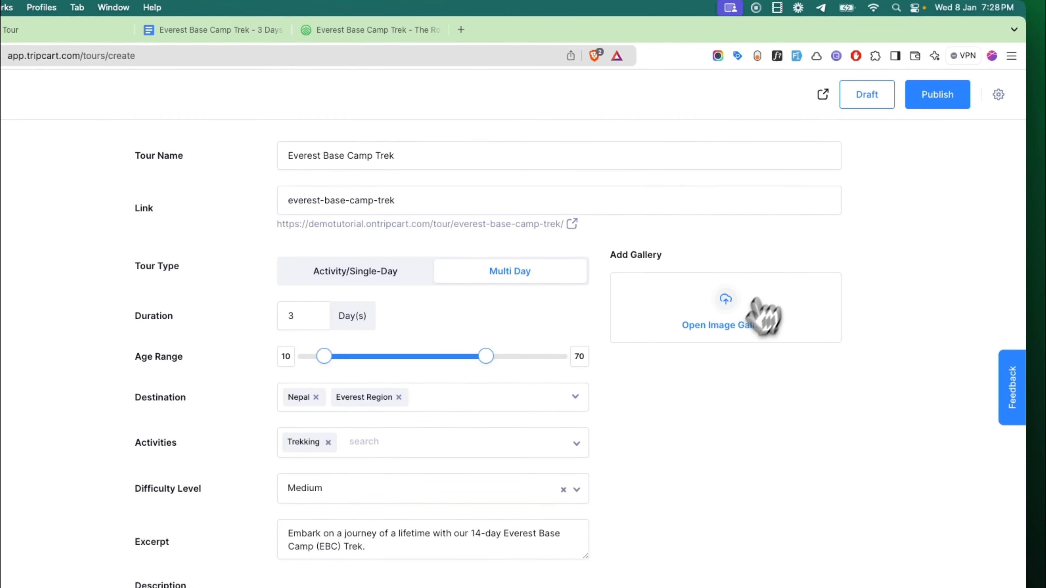
Step: Reopen the tour's image gallery and deselect all the uploaded images in the media library
{"action": "left_click", "coordinate": [737, 330]}
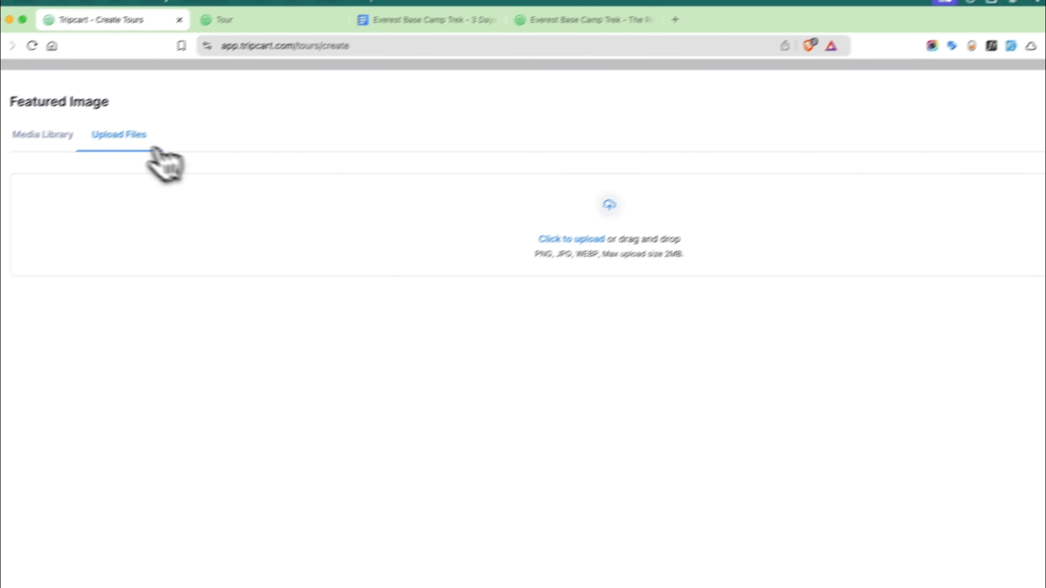
{"action": "left_click", "coordinate": [99, 116]}
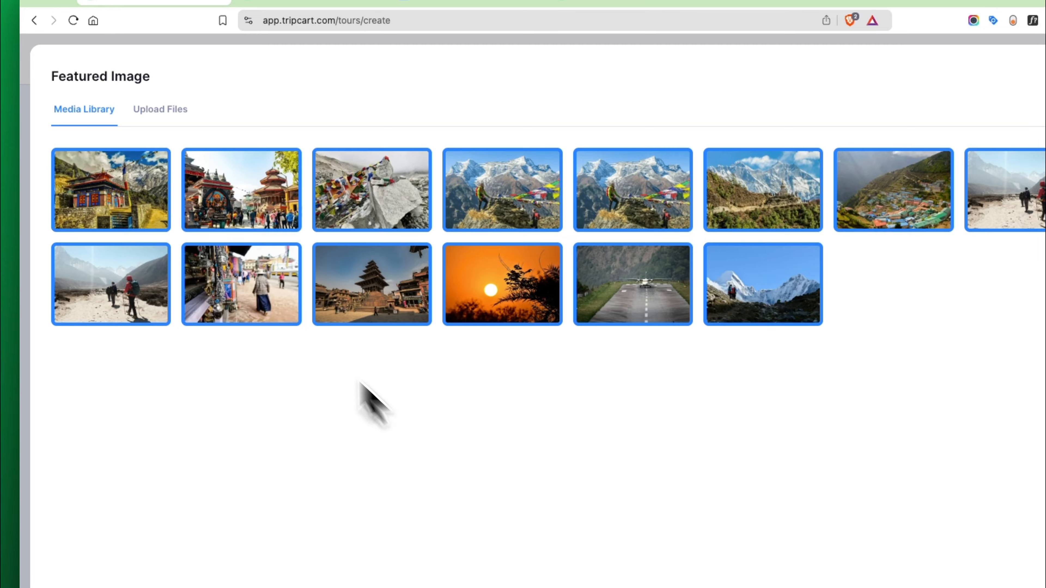
{"action": "left_click", "coordinate": [165, 212]}
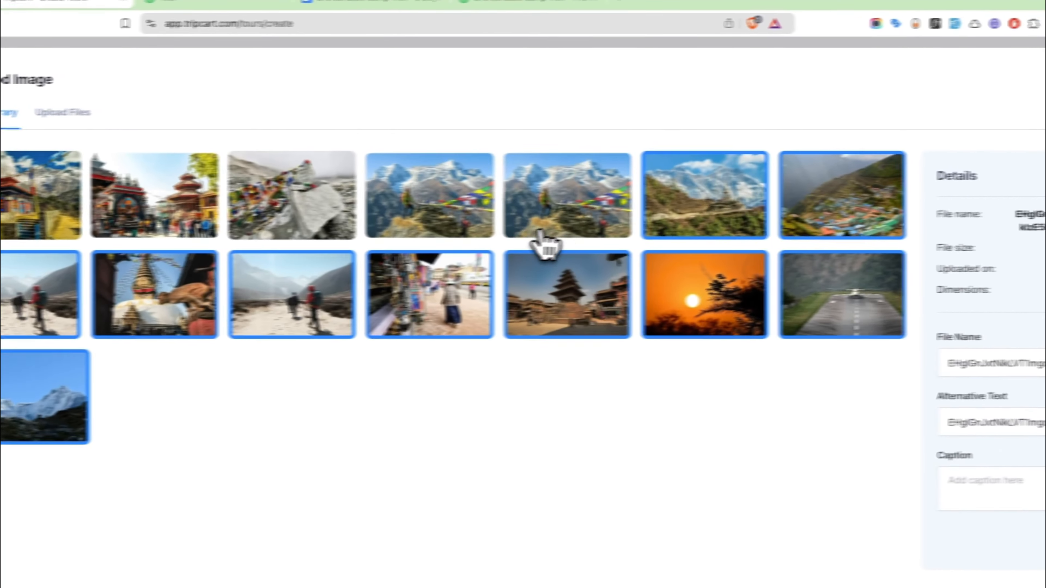
{"action": "left_click", "coordinate": [685, 231]}
{"action": "left_click", "coordinate": [876, 234]}
{"action": "left_click", "coordinate": [842, 283]}
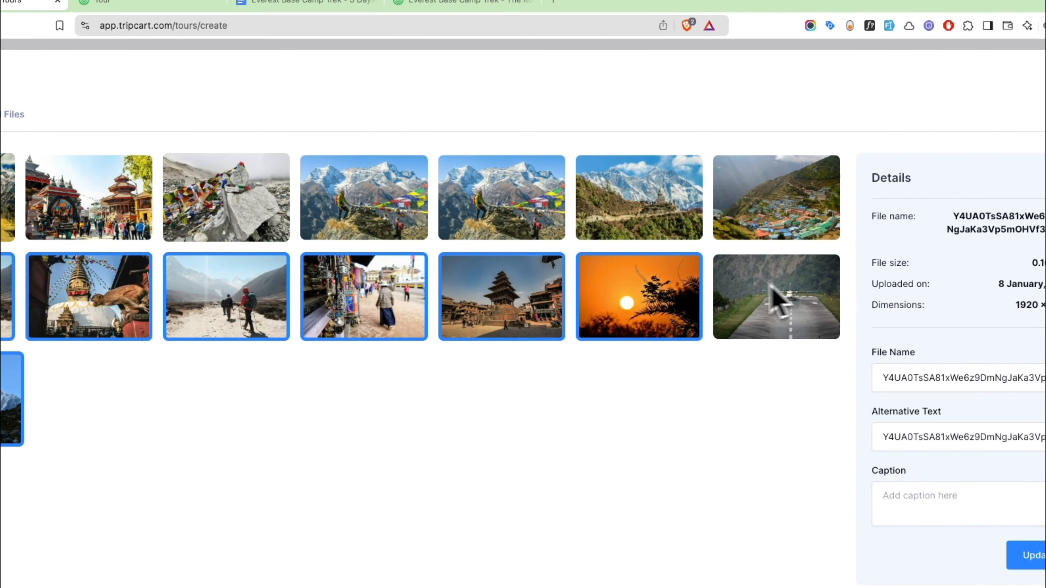
{"action": "left_click", "coordinate": [699, 285]}
{"action": "left_click", "coordinate": [518, 284]}
{"action": "left_click", "coordinate": [381, 287]}
{"action": "left_click", "coordinate": [243, 291]}
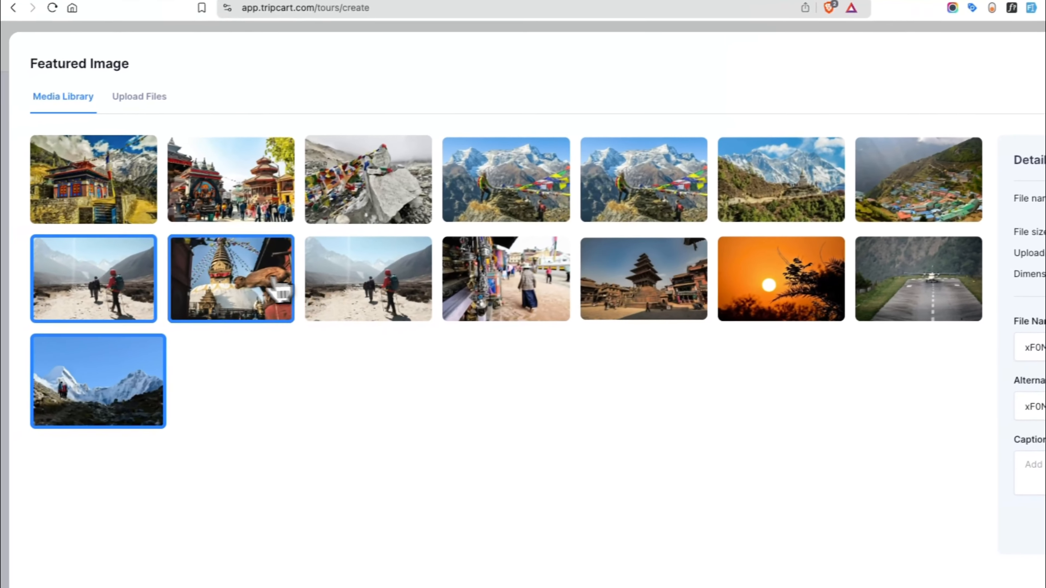
{"action": "left_click", "coordinate": [124, 292]}
{"action": "left_click", "coordinate": [7, 288]}
{"action": "left_click", "coordinate": [109, 394]}
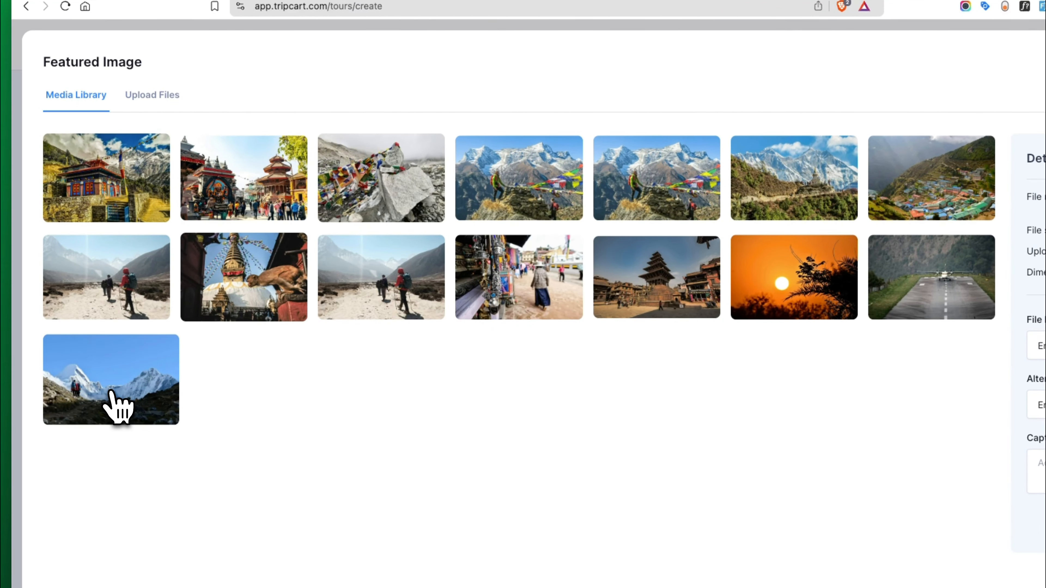
Step: Insert the prayer-flag viewpoint, mountain stupa, hillside village, trail trekkers and street market photos into the tour gallery, and move the village photo to first place
{"action": "left_click", "coordinate": [511, 187]}
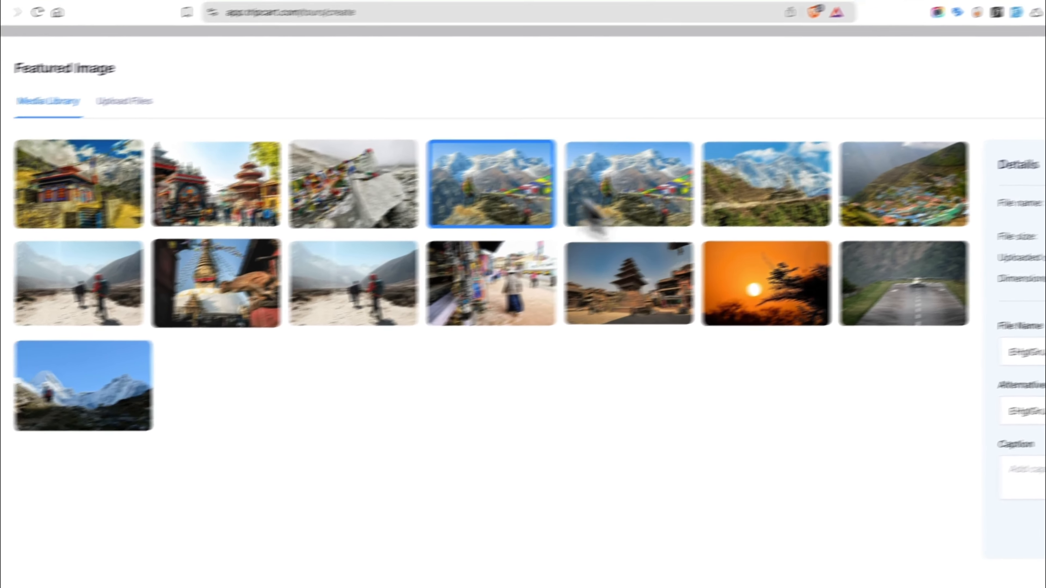
{"action": "left_click", "coordinate": [782, 214]}
{"action": "left_click", "coordinate": [891, 219]}
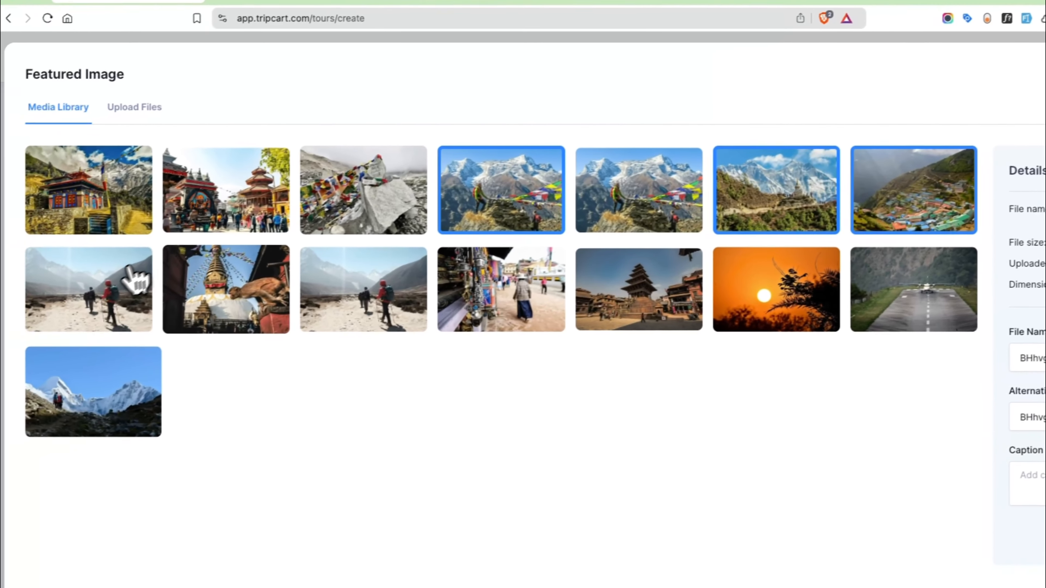
{"action": "left_click", "coordinate": [128, 267]}
{"action": "left_click", "coordinate": [513, 313]}
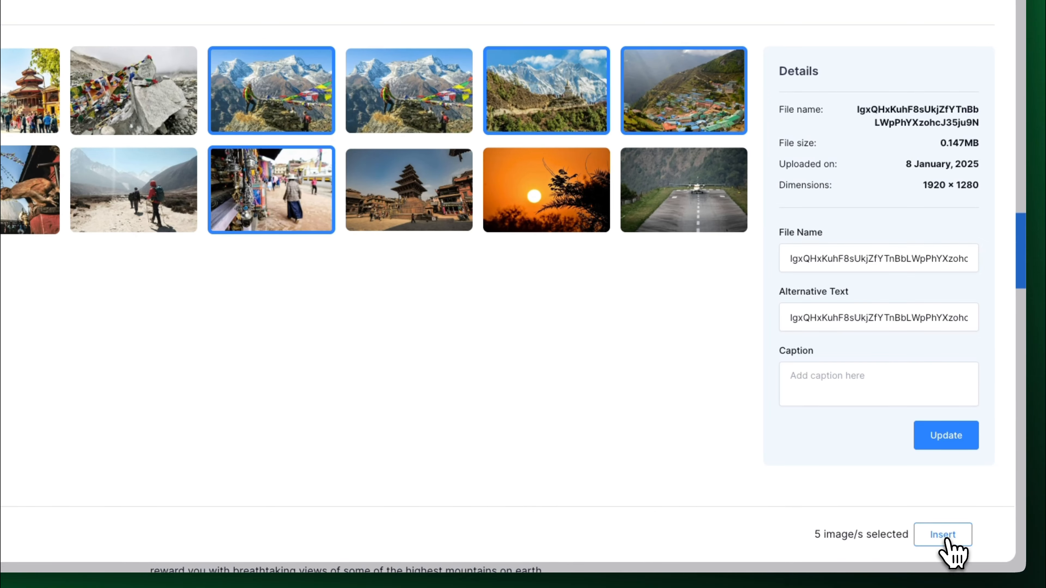
{"action": "left_click", "coordinate": [942, 536]}
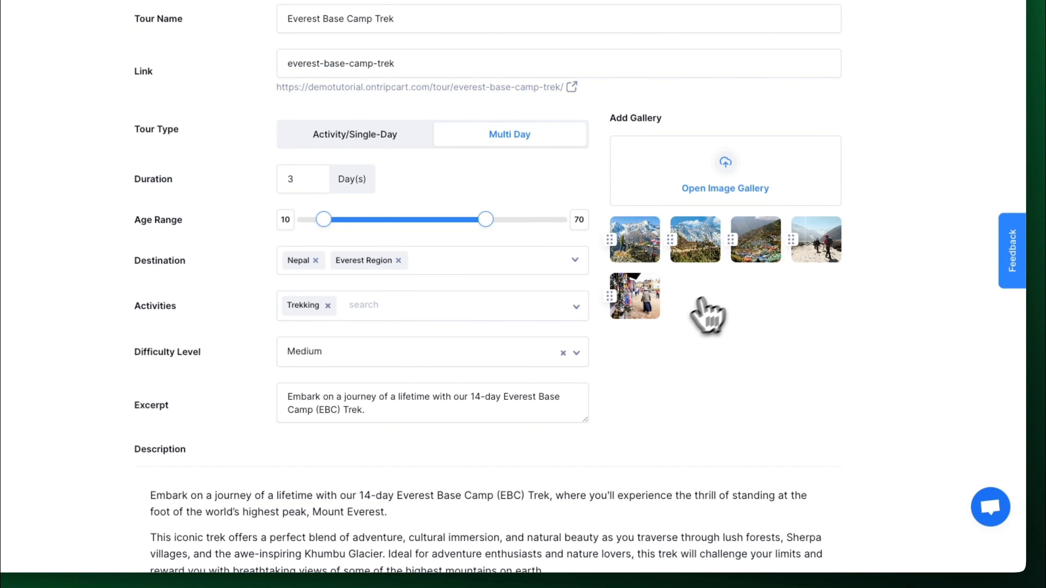
{"action": "left_click_drag", "start_coordinate": [739, 255], "coordinate": [626, 250]}
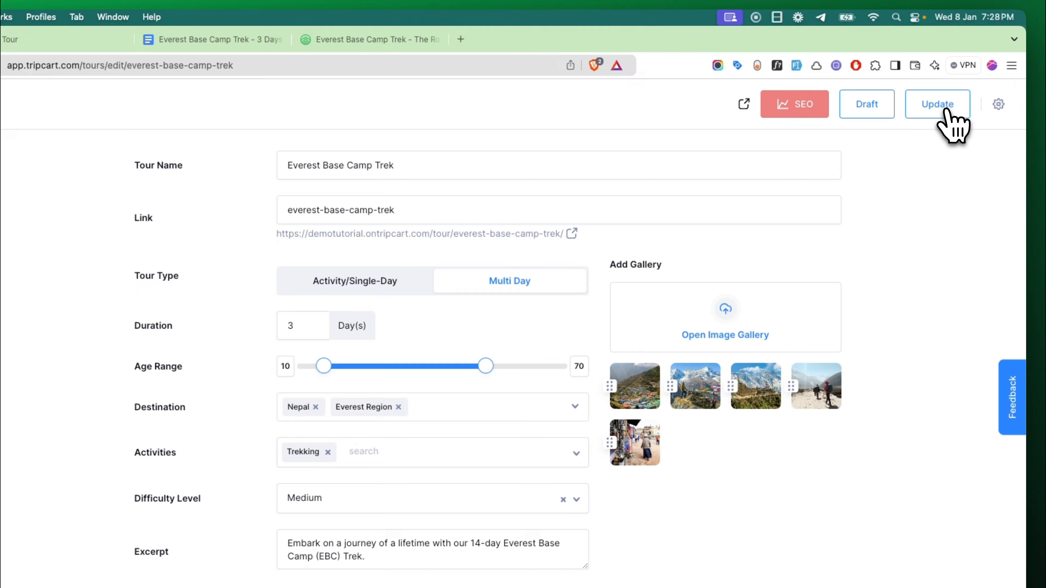
Step: Open the tour's public page, browse all the gallery photos in the full-size viewer and close the viewer
{"action": "left_click", "coordinate": [962, 547]}
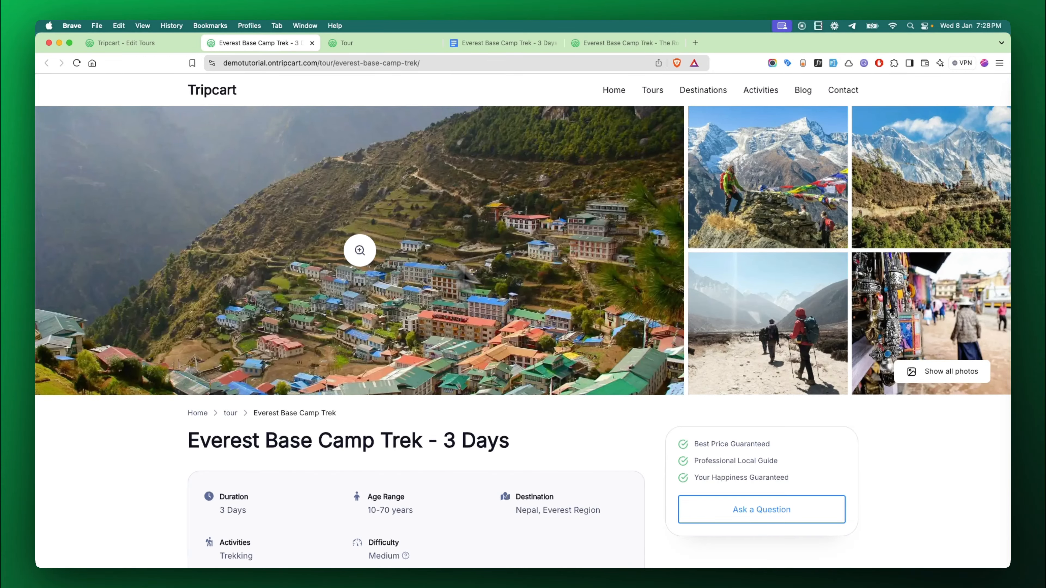
{"action": "scroll", "coordinate": [880, 405], "scroll_direction": "down", "scroll_amount": 1}
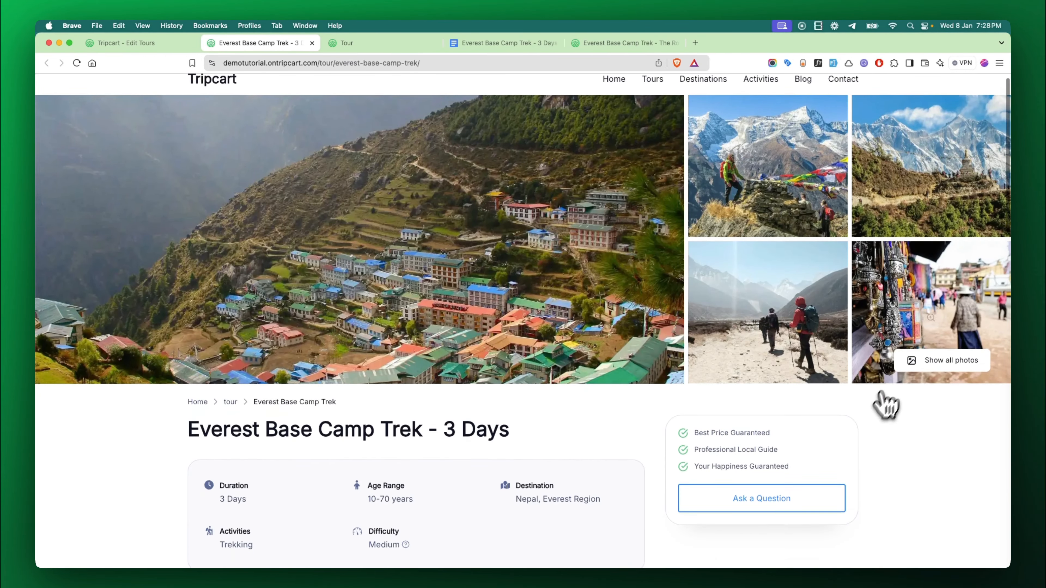
{"action": "left_click", "coordinate": [926, 371]}
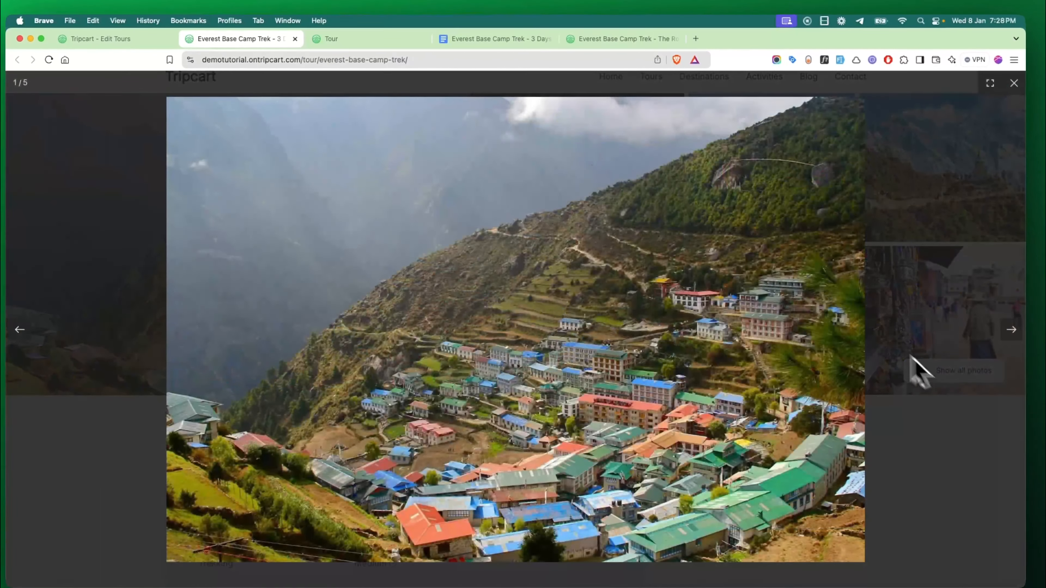
{"action": "left_click", "coordinate": [1012, 338]}
{"action": "left_click", "coordinate": [1012, 338]}
{"action": "left_click", "coordinate": [1012, 338]}
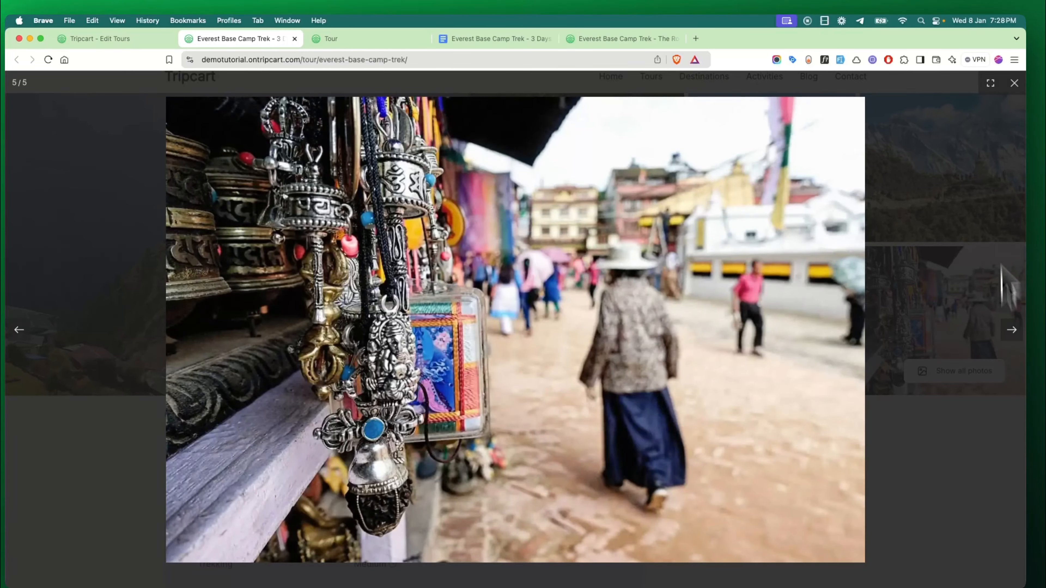
{"action": "left_click", "coordinate": [1013, 84]}
Step: Examine the public page's tour title, trip facts, Overview text and Key Highlights list
{"action": "scroll", "coordinate": [549, 338], "scroll_direction": "down", "scroll_amount": 4}
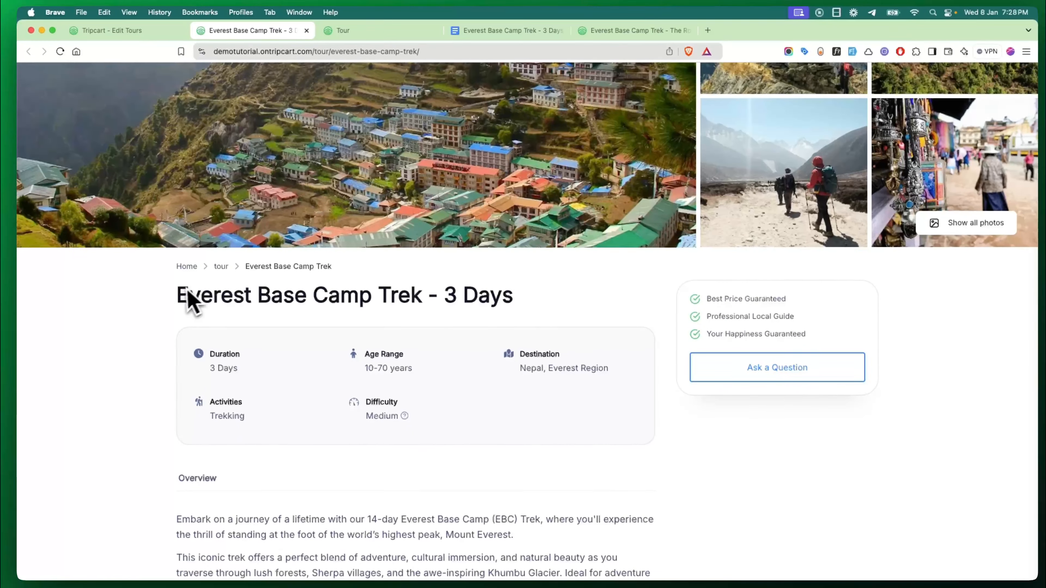
{"action": "left_click_drag", "start_coordinate": [188, 290], "coordinate": [535, 310]}
{"action": "scroll", "coordinate": [534, 311], "scroll_direction": "down", "scroll_amount": 2}
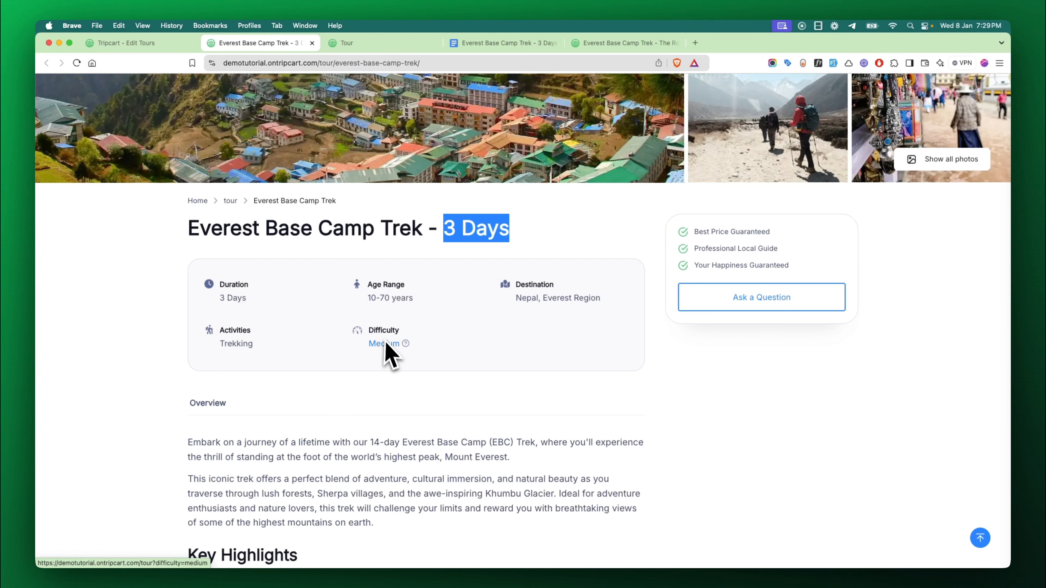
{"action": "scroll", "coordinate": [418, 344], "scroll_direction": "down", "scroll_amount": 3}
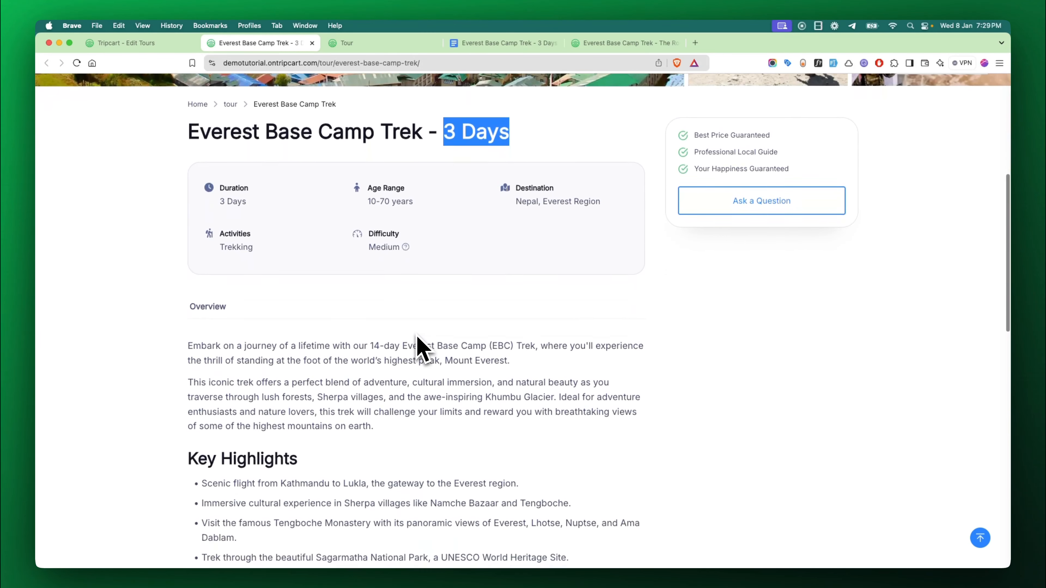
{"action": "scroll", "coordinate": [251, 342], "scroll_direction": "down", "scroll_amount": 3}
{"action": "scroll", "coordinate": [260, 362], "scroll_direction": "down", "scroll_amount": 1}
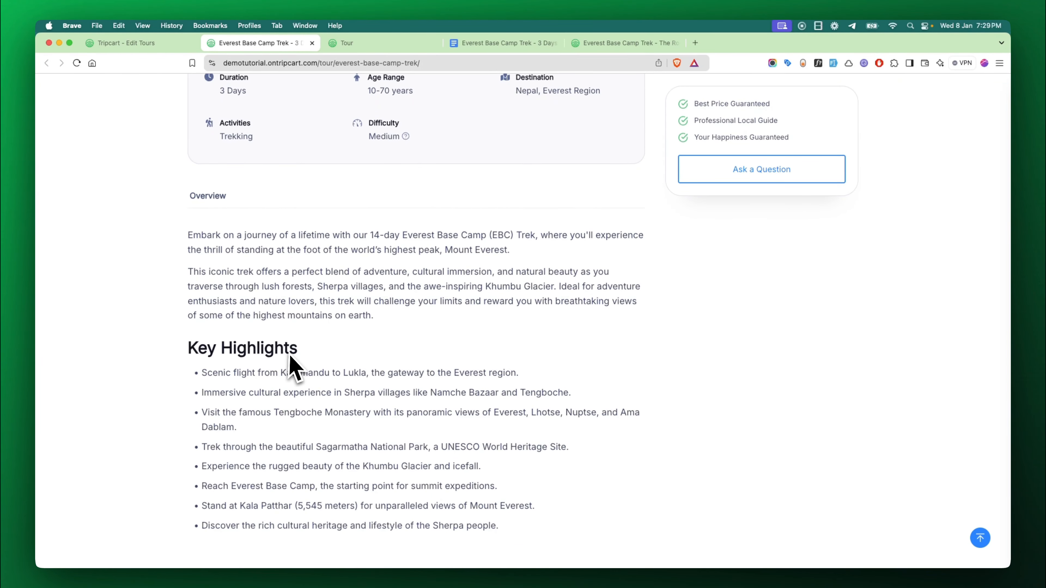
{"action": "scroll", "coordinate": [289, 356], "scroll_direction": "down", "scroll_amount": 2}
{"action": "scroll", "coordinate": [293, 368], "scroll_direction": "up", "scroll_amount": 10}
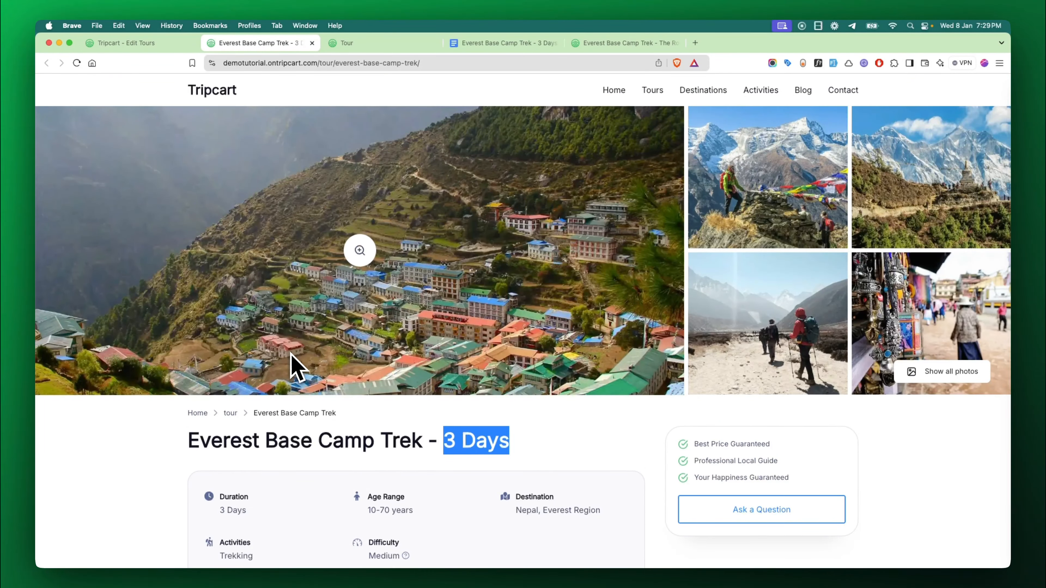
Step: Return to the tour editor, open the Itinerary section and set its section title to "EBC Itinerary"
{"action": "left_click", "coordinate": [159, 43]}
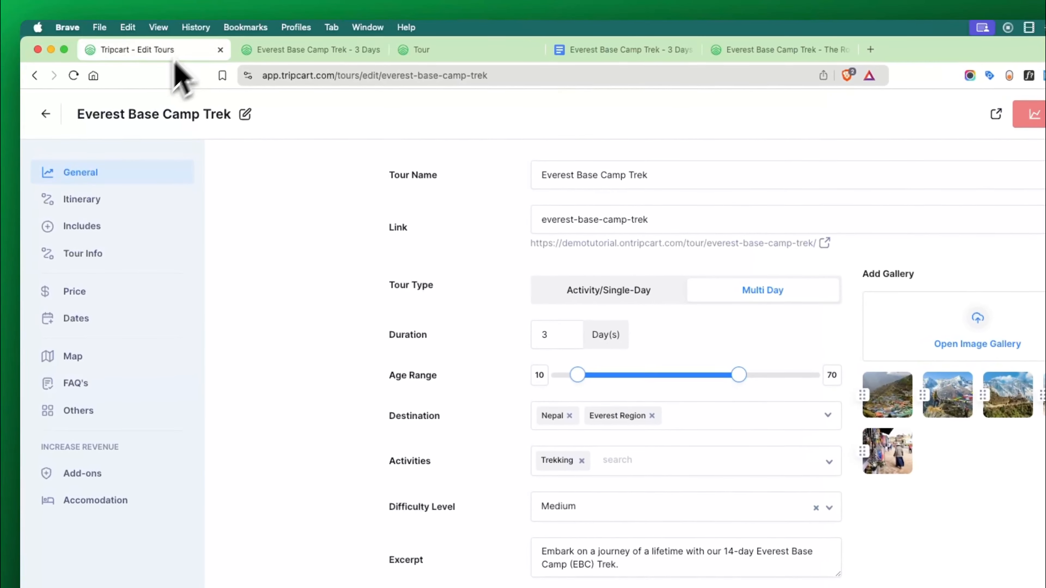
{"action": "left_click", "coordinate": [93, 205]}
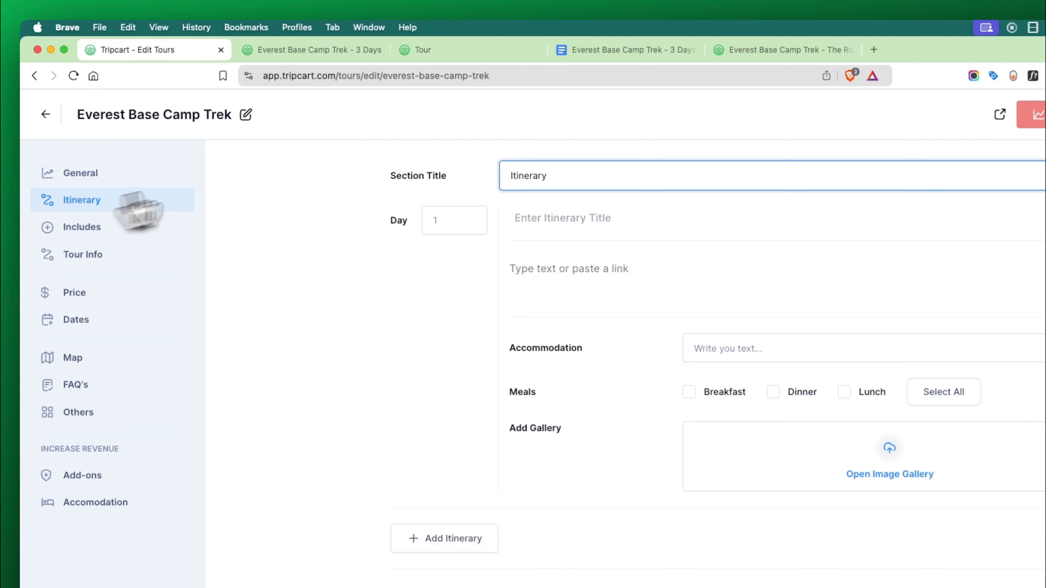
{"action": "left_click_drag", "start_coordinate": [555, 180], "coordinate": [498, 181]}
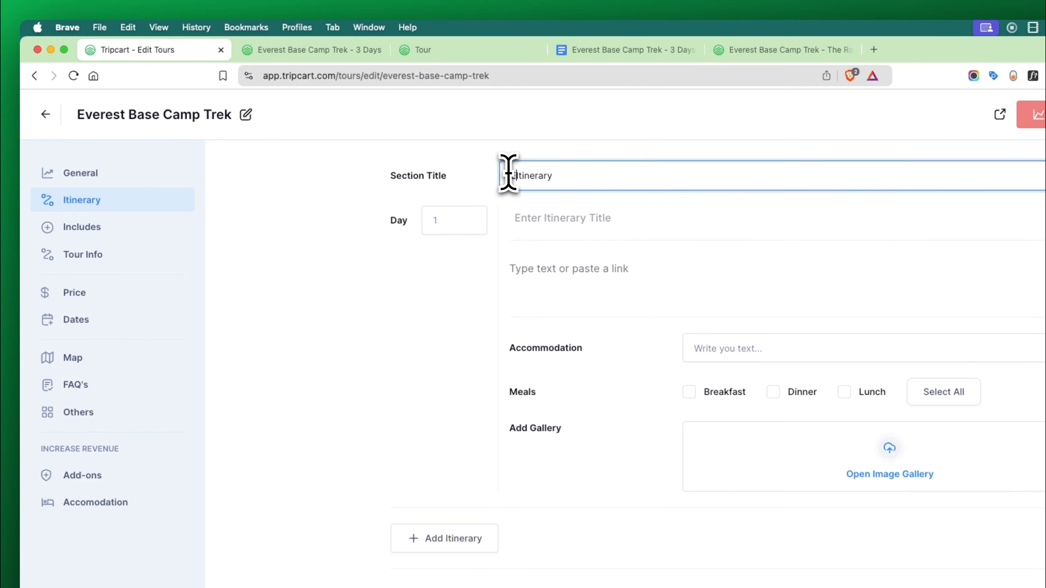
{"action": "type", "text": "EBC"}
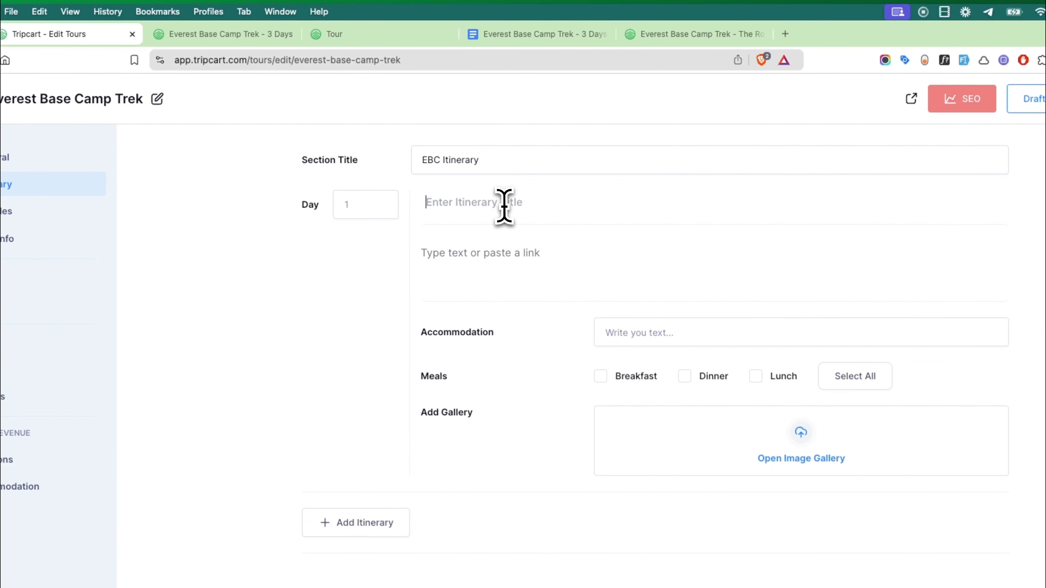
Step: Set the first itinerary day to 1 and copy "Arrival in Kathmandu (1,400 meters/4,593 feet)" from the Google Docs document as its title
{"action": "left_click", "coordinate": [513, 36]}
{"action": "left_click", "coordinate": [436, 271]}
{"action": "scroll", "coordinate": [434, 270], "scroll_direction": "down", "scroll_amount": 3}
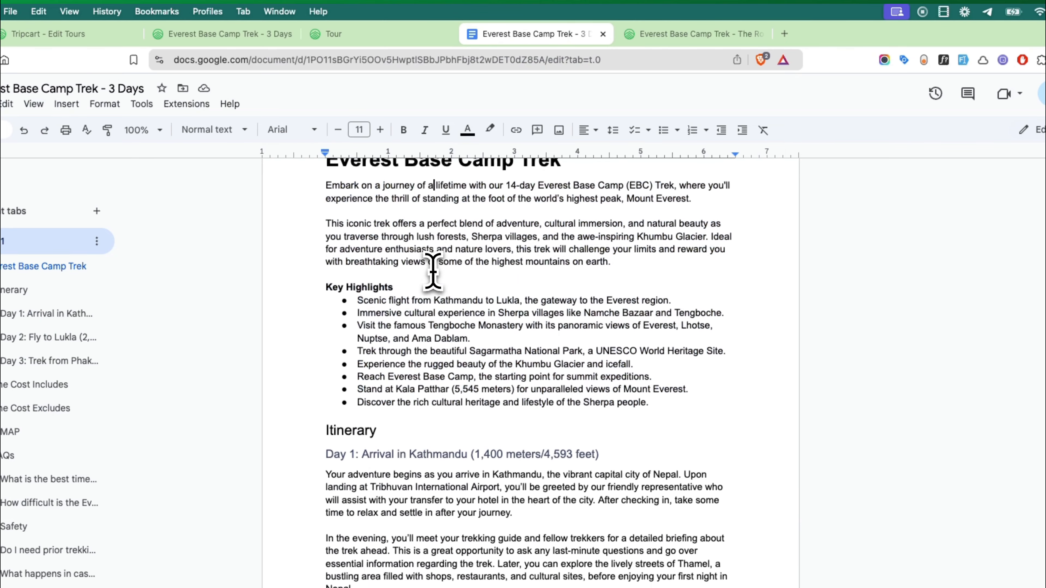
{"action": "left_click_drag", "start_coordinate": [605, 430], "coordinate": [403, 410]}
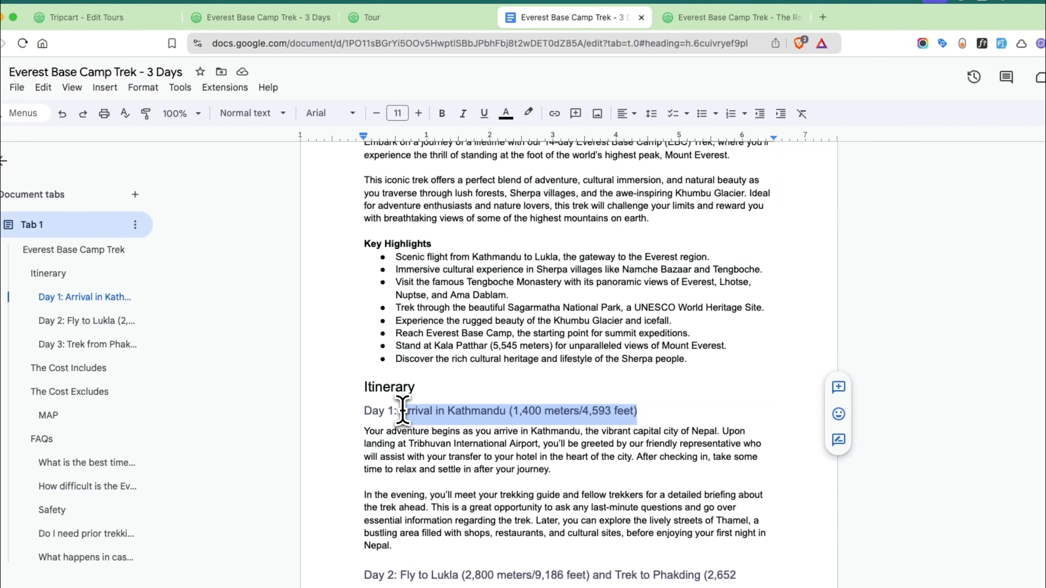
{"action": "left_click", "coordinate": [390, 412]}
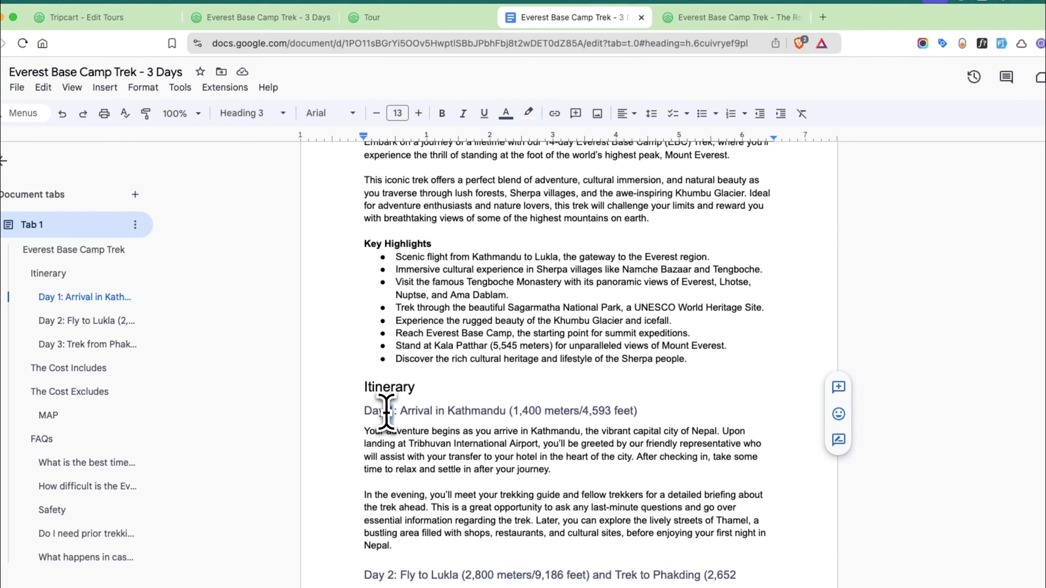
{"action": "left_click", "coordinate": [87, 17]}
{"action": "left_click", "coordinate": [417, 224]}
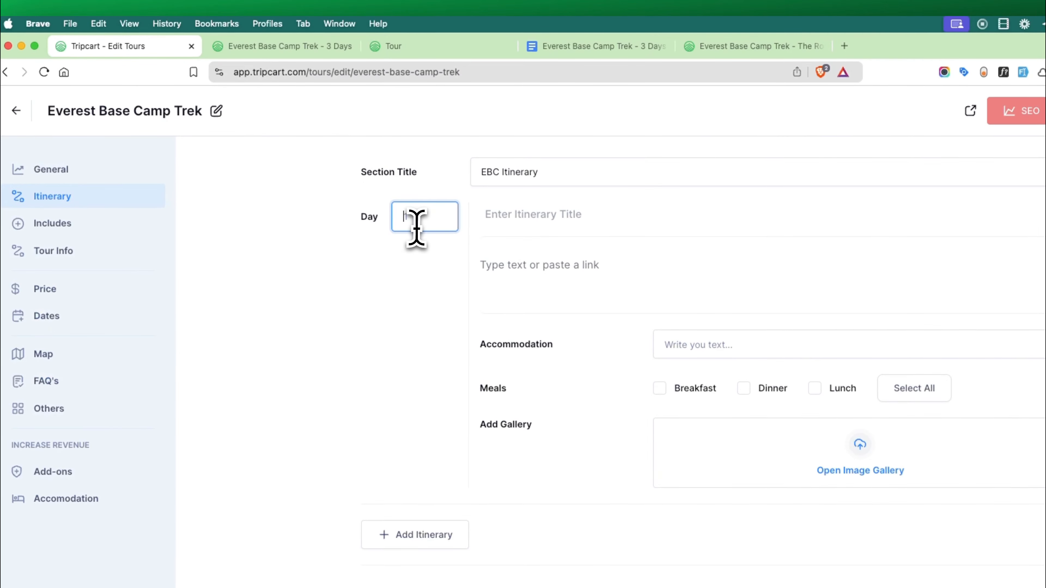
{"action": "left_click", "coordinate": [592, 47]}
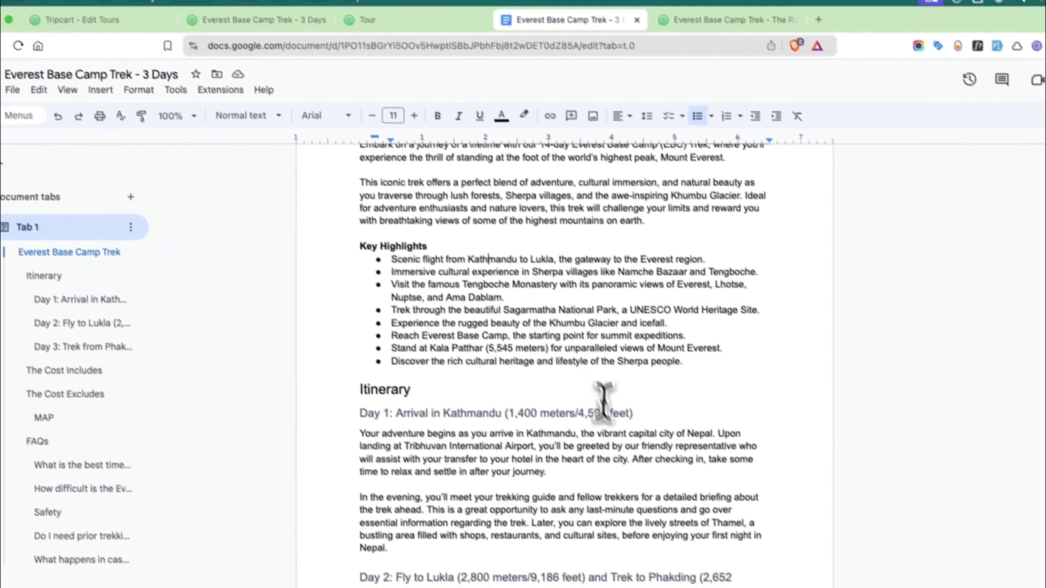
{"action": "left_click_drag", "start_coordinate": [669, 441], "coordinate": [421, 439]}
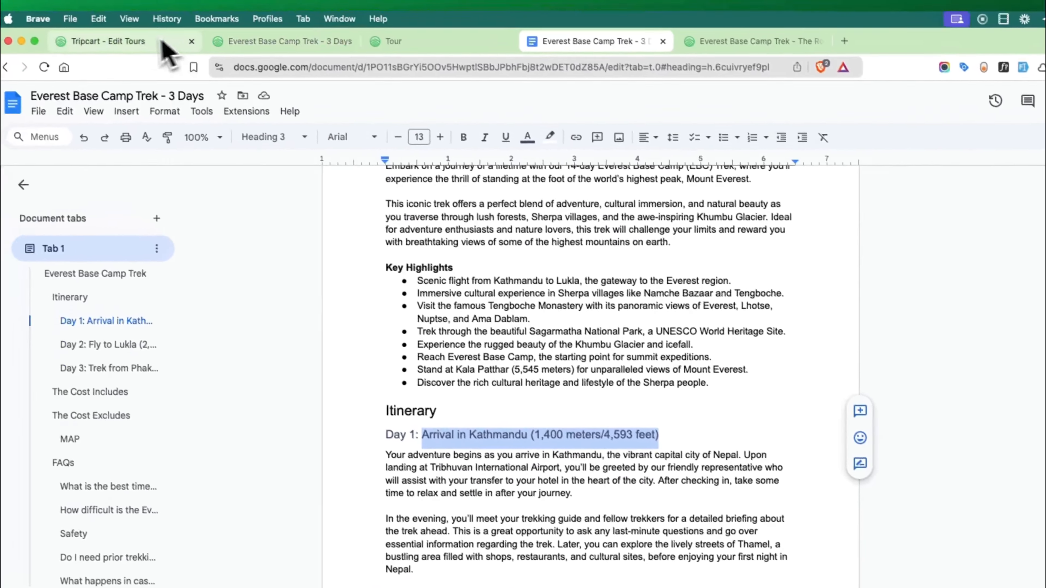
{"action": "left_click", "coordinate": [82, 3]}
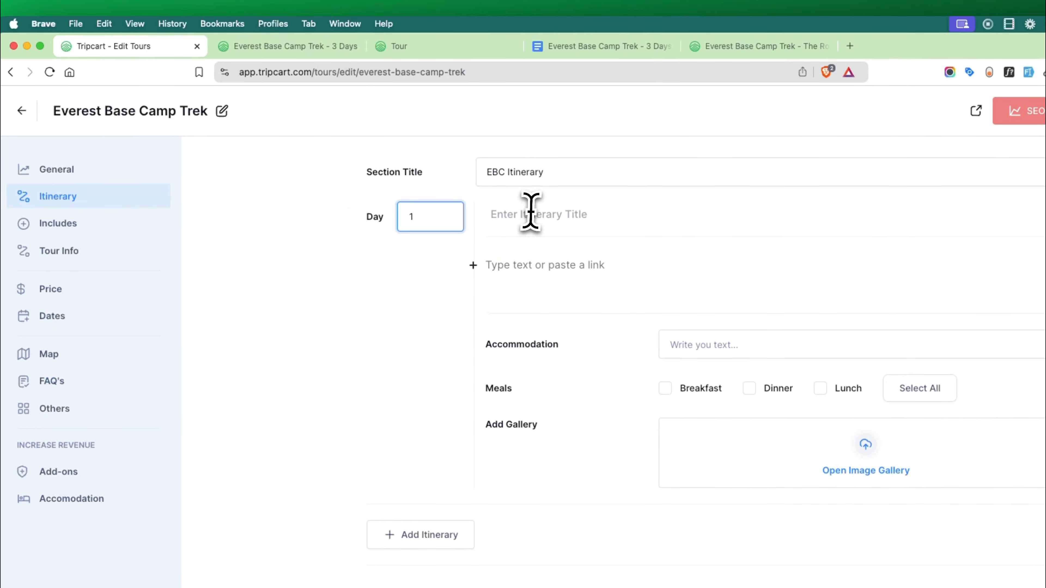
Step: Copy the two Day 1 paragraphs from the Google Docs document into the Day 1 itinerary description in Tripcart
{"action": "left_click", "coordinate": [601, 47]}
{"action": "scroll", "coordinate": [497, 369], "scroll_direction": "down", "scroll_amount": 1}
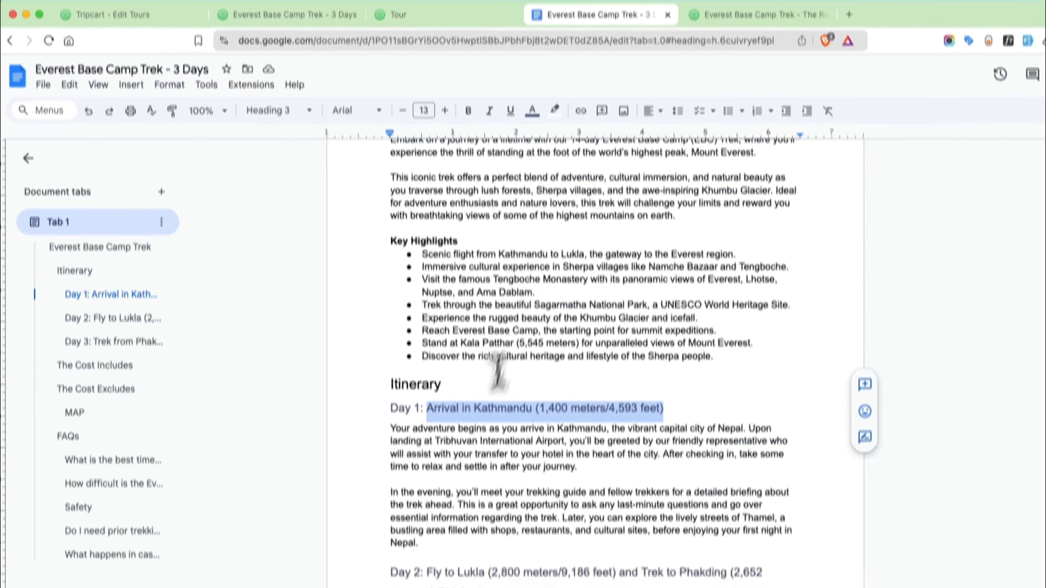
{"action": "left_click", "coordinate": [479, 409]}
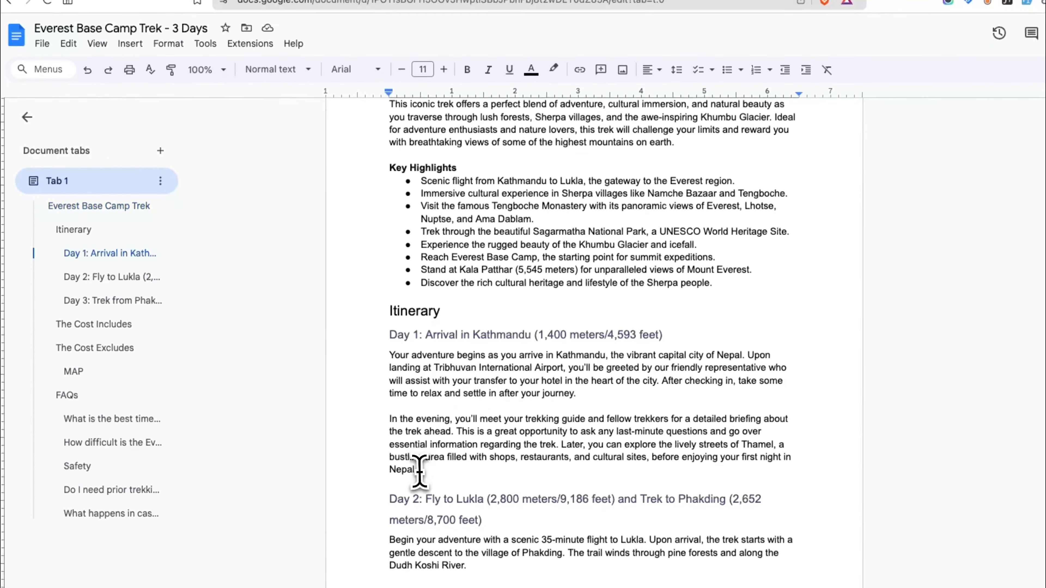
{"action": "left_click_drag", "start_coordinate": [419, 471], "coordinate": [391, 355]}
{"action": "key", "text": "super+c"}
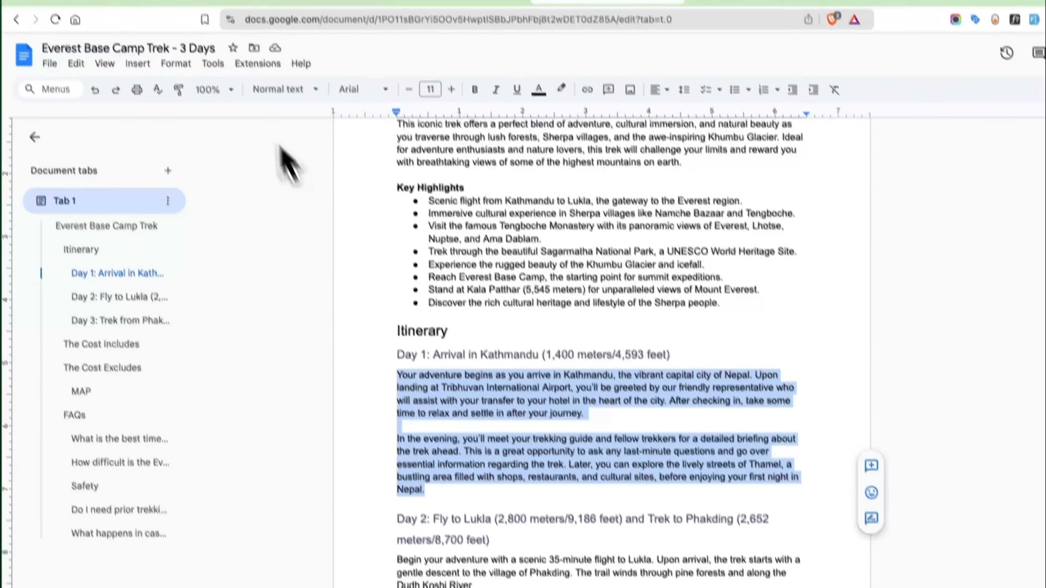
{"action": "left_click", "coordinate": [187, 35]}
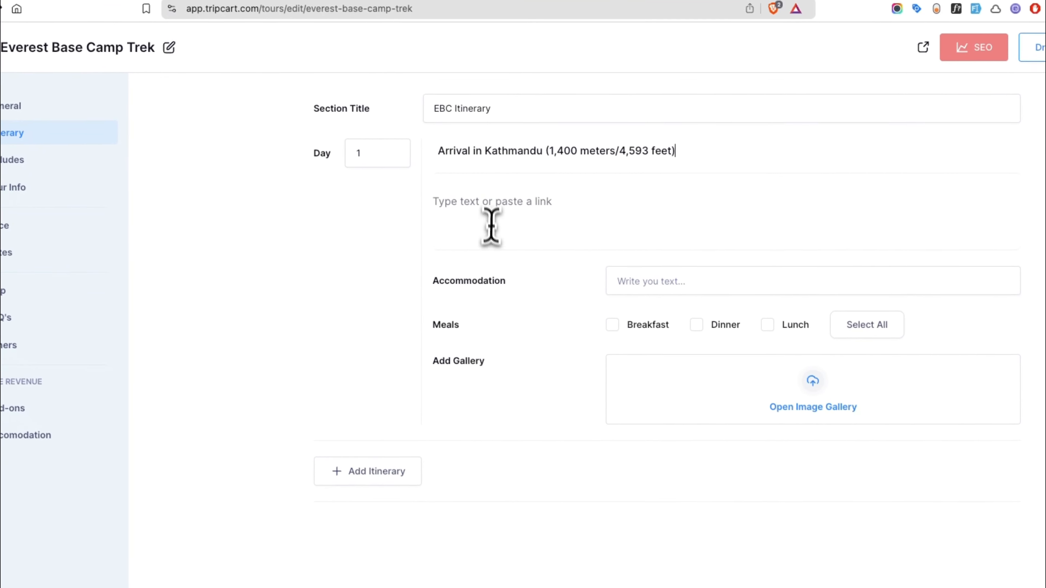
{"action": "left_click", "coordinate": [487, 204]}
{"action": "key", "text": "super+v"}
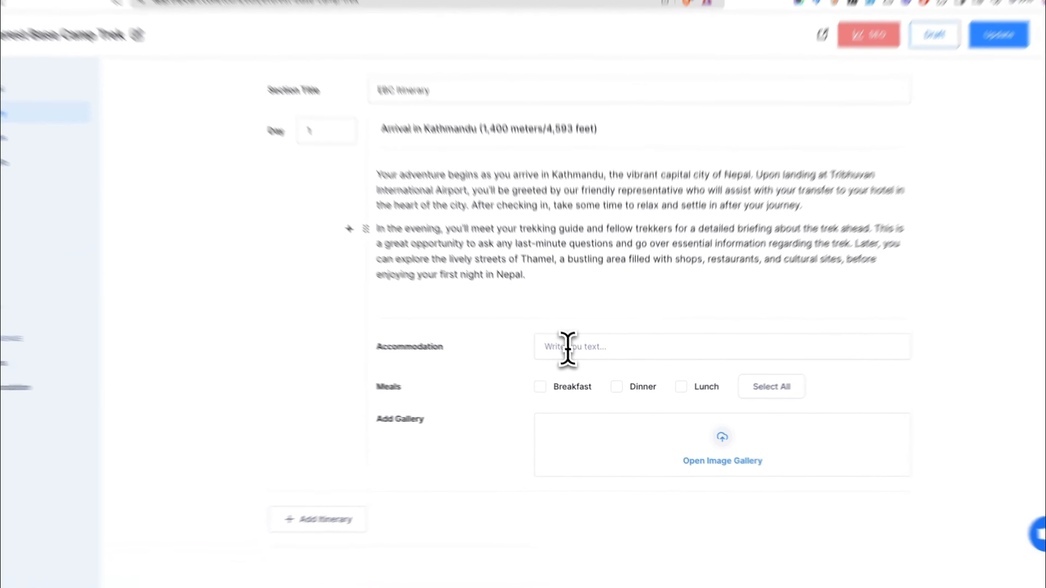
Step: Set the Day 1 accommodation to "3 Star Hotel" and include Dinner and Lunch as its meals
{"action": "left_click", "coordinate": [576, 359]}
{"action": "type", "text": "3 St"}
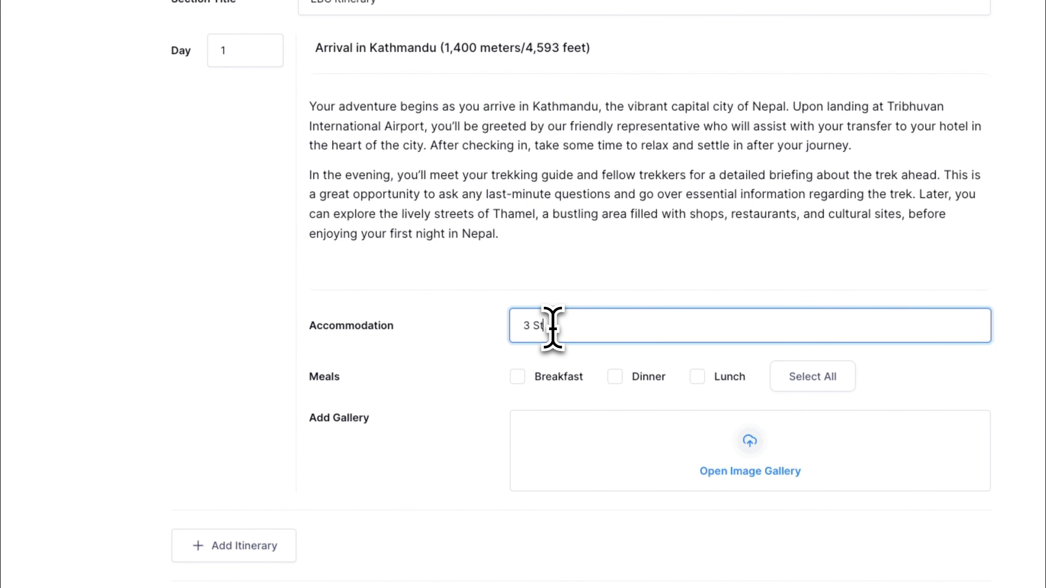
{"action": "type", "text": "a"}
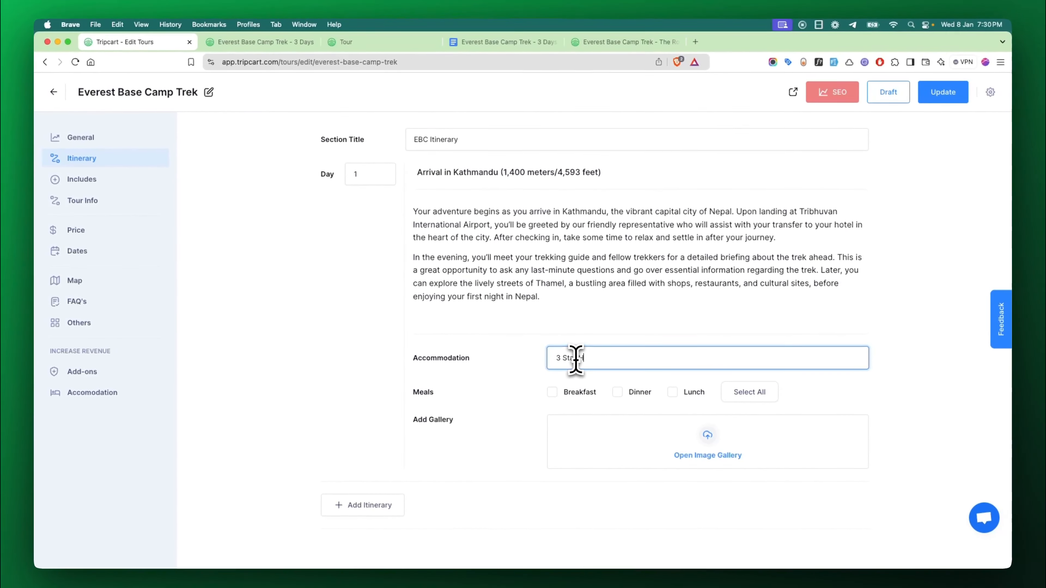
{"action": "type", "text": "r Hotel"}
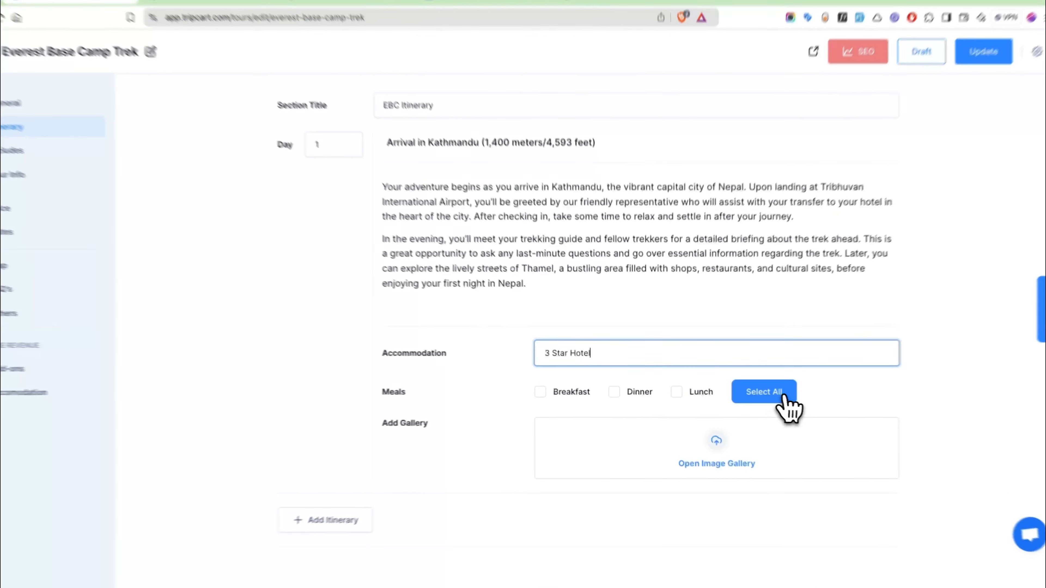
{"action": "left_click", "coordinate": [749, 392]}
{"action": "left_click", "coordinate": [672, 392]}
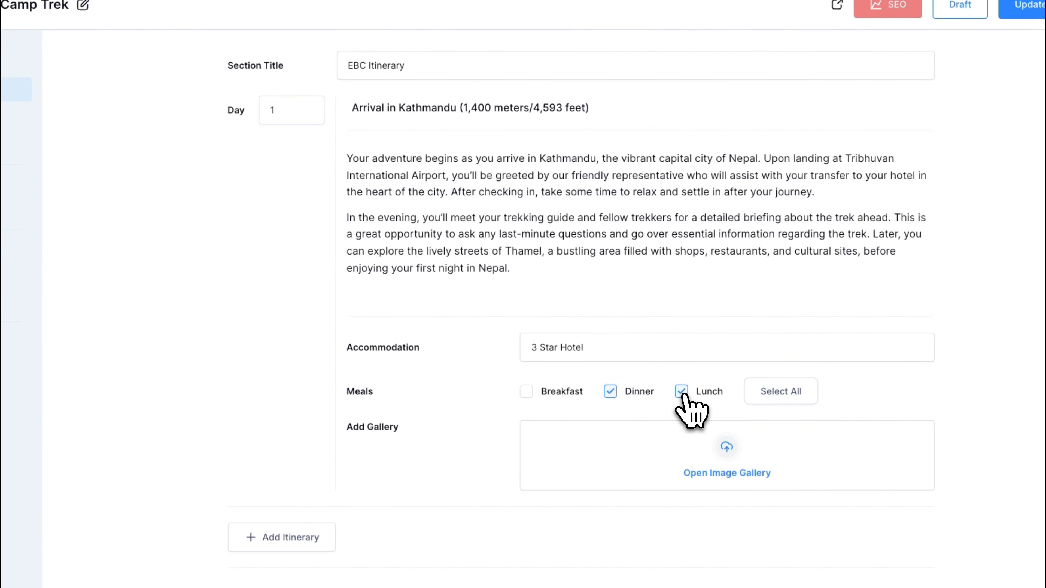
Step: Insert the temple square, mountain monastery and monkey-at-stupa photos from the media library into the Day 1 gallery and update the tour
{"action": "left_click", "coordinate": [714, 479]}
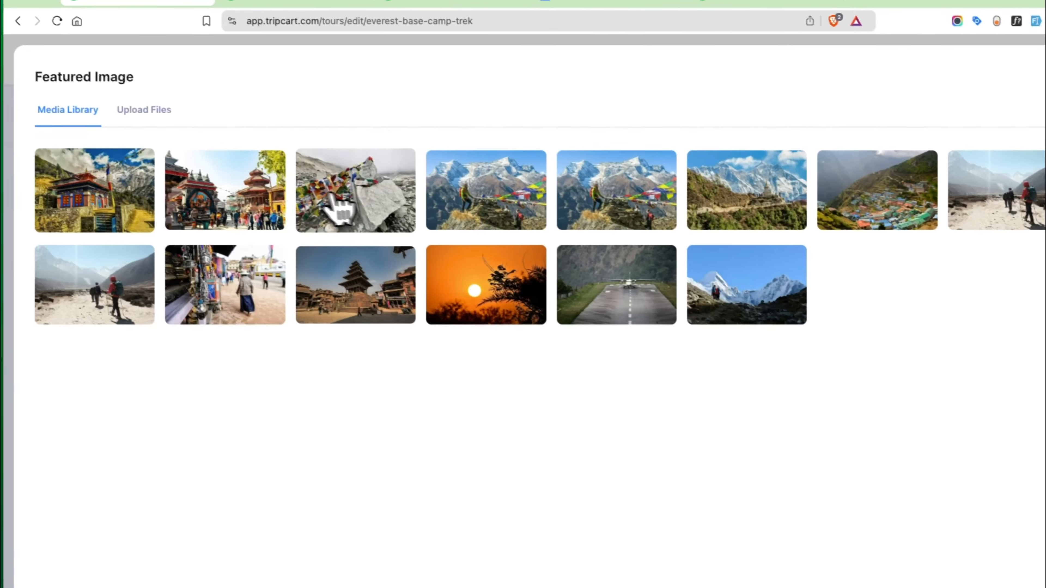
{"action": "left_click", "coordinate": [242, 200]}
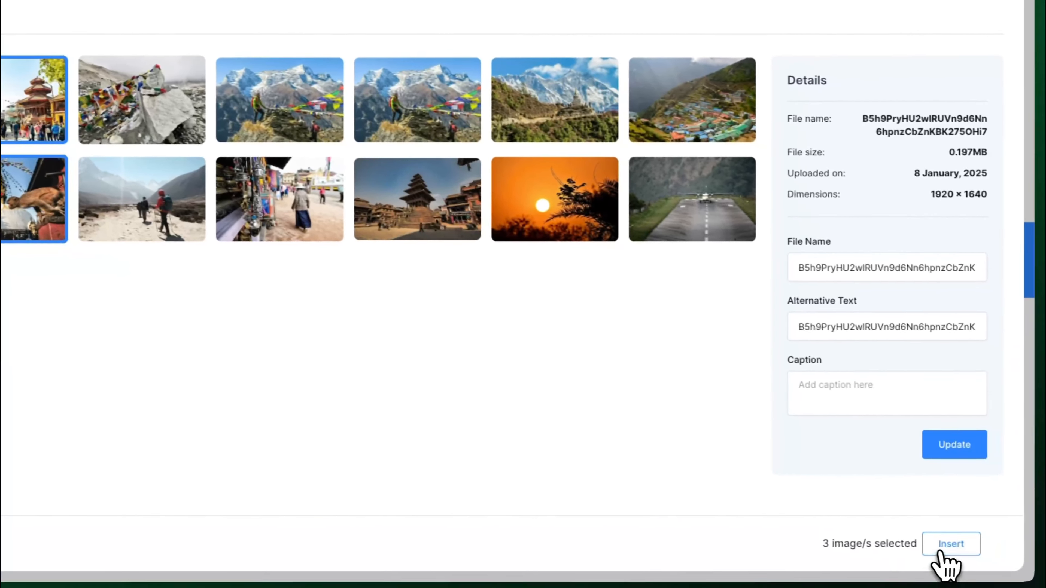
{"action": "left_click", "coordinate": [945, 544]}
{"action": "scroll", "coordinate": [566, 441], "scroll_direction": "down", "scroll_amount": 1}
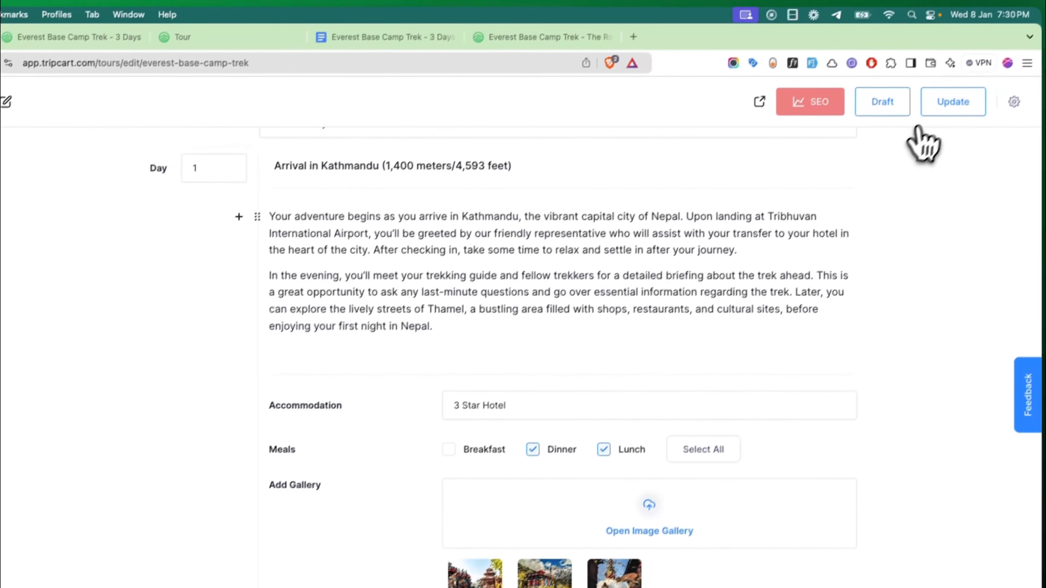
{"action": "left_click", "coordinate": [948, 108]}
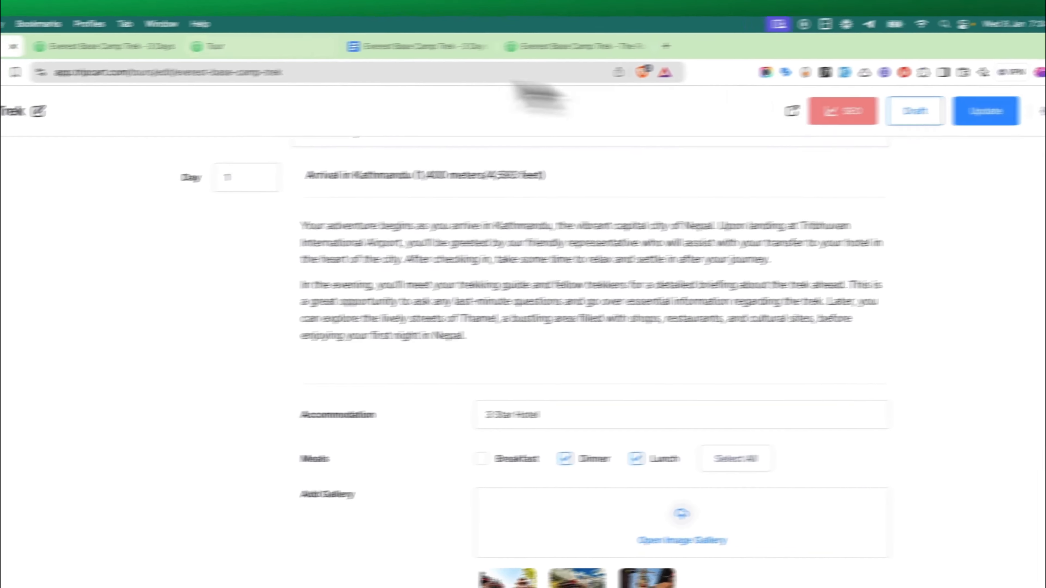
Step: Reload the published Everest Base Camp Trek page and expand Day 1 of the EBC Itinerary to check its content
{"action": "left_click", "coordinate": [122, 47]}
{"action": "left_click", "coordinate": [181, 72]}
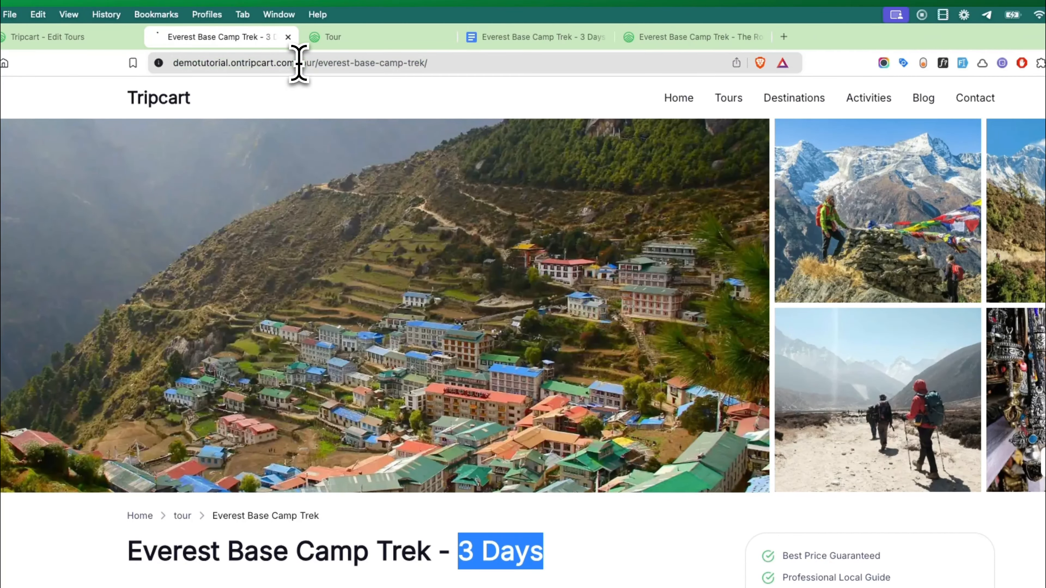
{"action": "scroll", "coordinate": [385, 206], "scroll_direction": "down", "scroll_amount": 15}
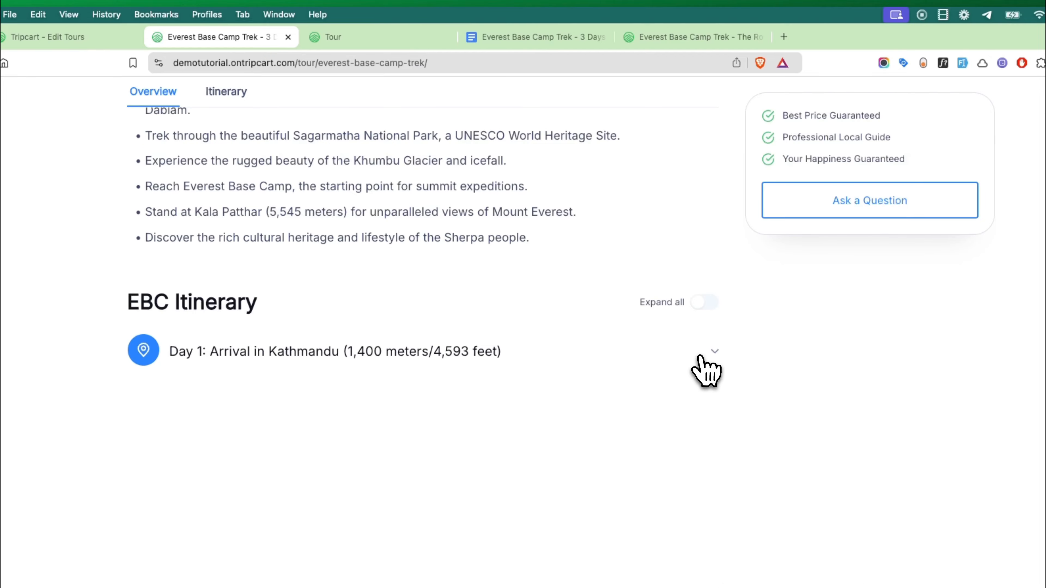
{"action": "left_click", "coordinate": [700, 355]}
{"action": "scroll", "coordinate": [695, 373], "scroll_direction": "down", "scroll_amount": 3}
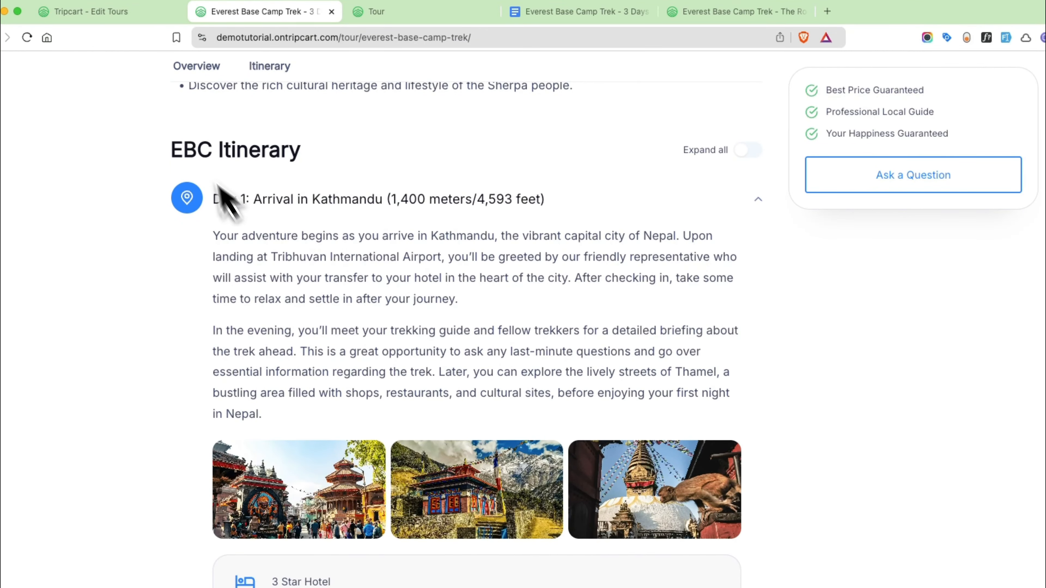
Step: Add itinerary day 2 titled "Fly to Lukla (2,800 meters/9,186 feet) and Trek to Phakding (2,652 meters/8,700 feet)" and copy its three description paragraphs from Google Docs
{"action": "left_click", "coordinate": [102, 11]}
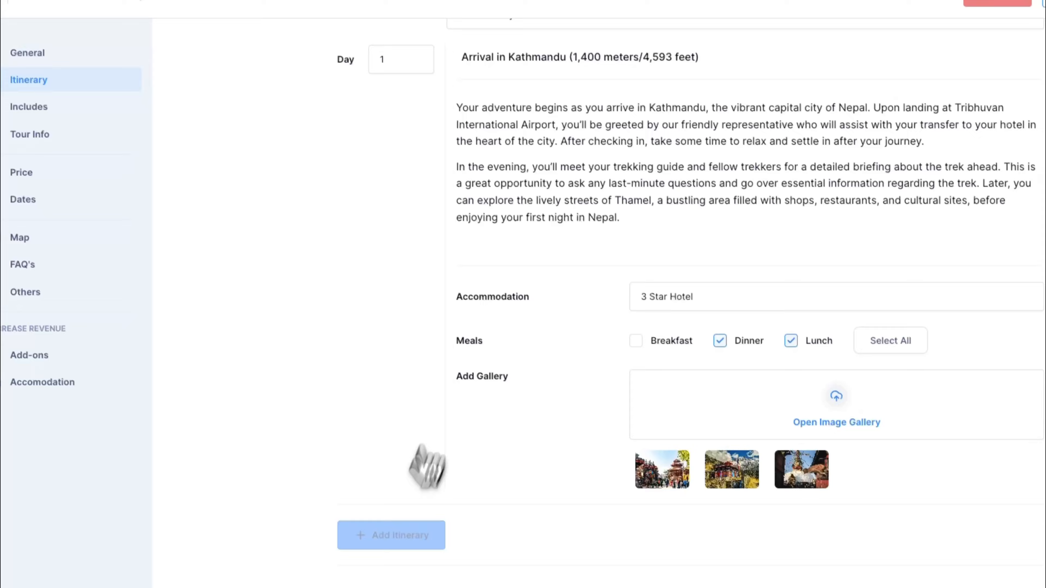
{"action": "left_click", "coordinate": [391, 536]}
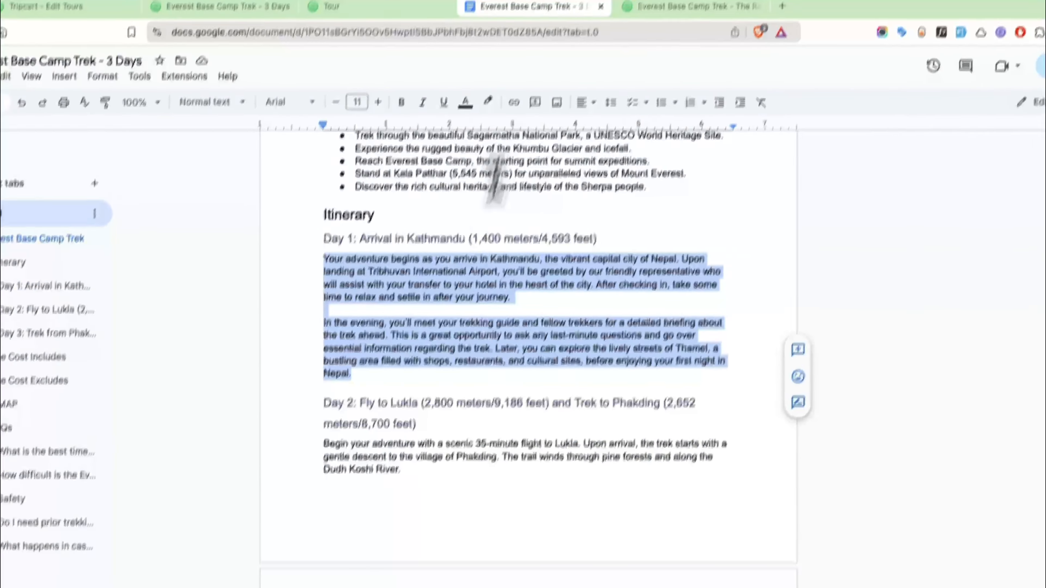
{"action": "left_click_drag", "start_coordinate": [411, 402], "coordinate": [485, 428]}
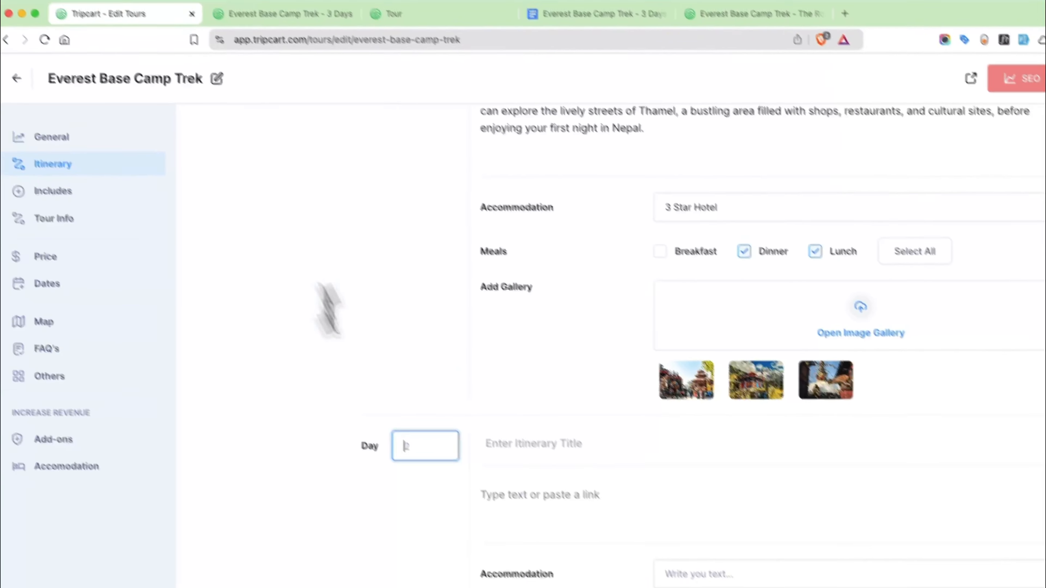
{"action": "left_click", "coordinate": [533, 443]}
{"action": "type", "text": "Fly to Lukla (2,800 meters/9,186 feet) and Trek to Phakding (2,652 meters/8,700 feet)"}
{"action": "key", "text": "Return"}
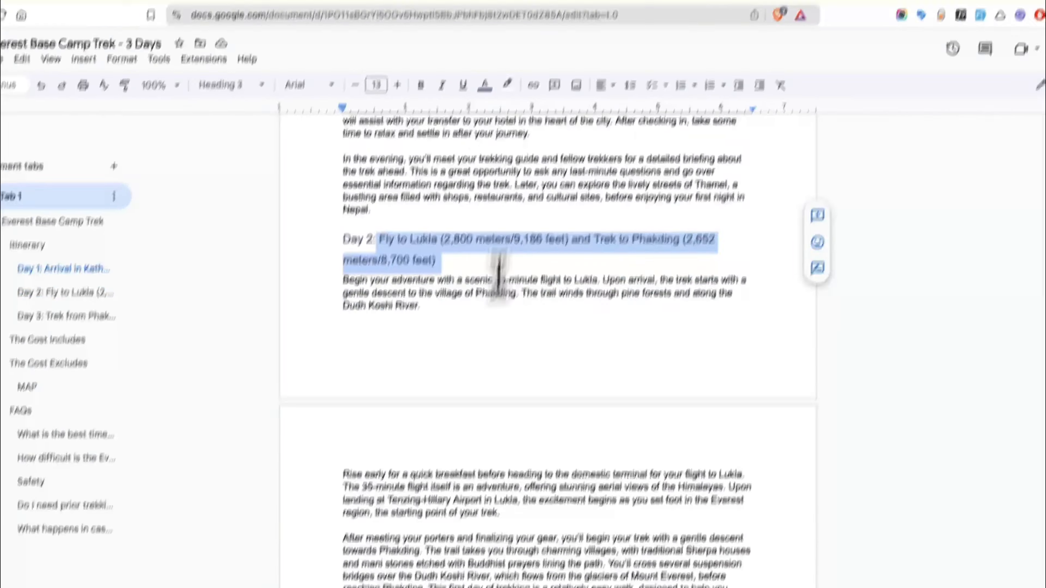
{"action": "left_click_drag", "start_coordinate": [367, 191], "coordinate": [525, 526]}
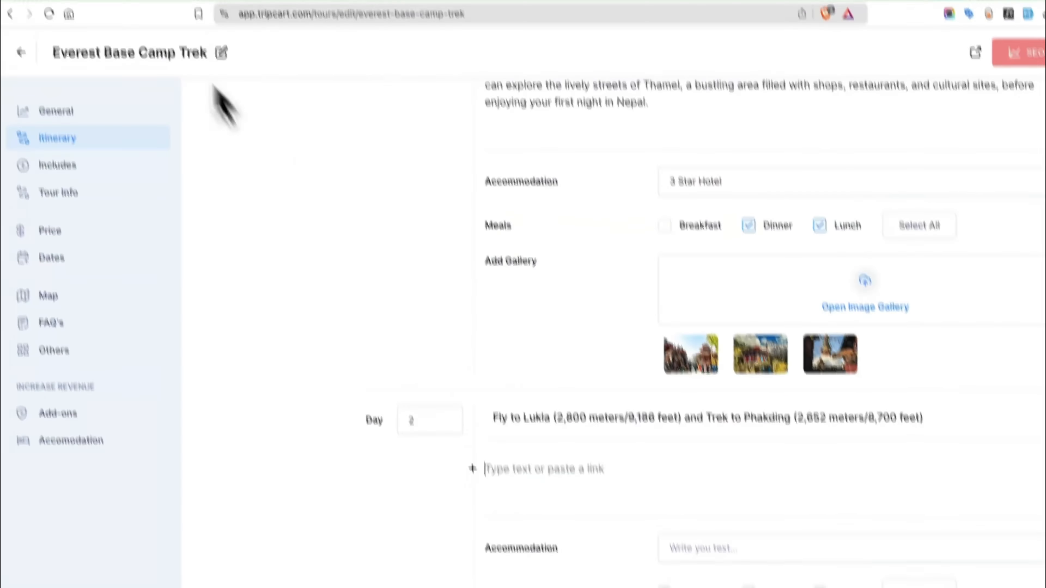
{"action": "key", "text": "ctrl+v"}
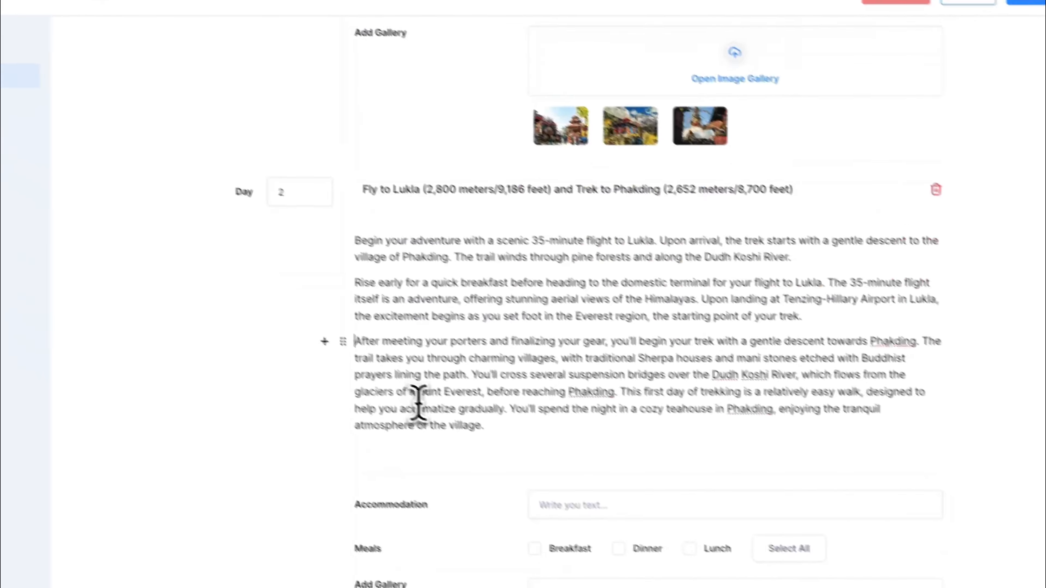
Step: Expand all itinerary days on the published tour page and examine the Day 1 and Day 2 text, photos, accommodation and meals
{"action": "scroll", "coordinate": [416, 401], "scroll_direction": "up", "scroll_amount": 5}
{"action": "scroll", "coordinate": [539, 397], "scroll_direction": "down", "scroll_amount": 6}
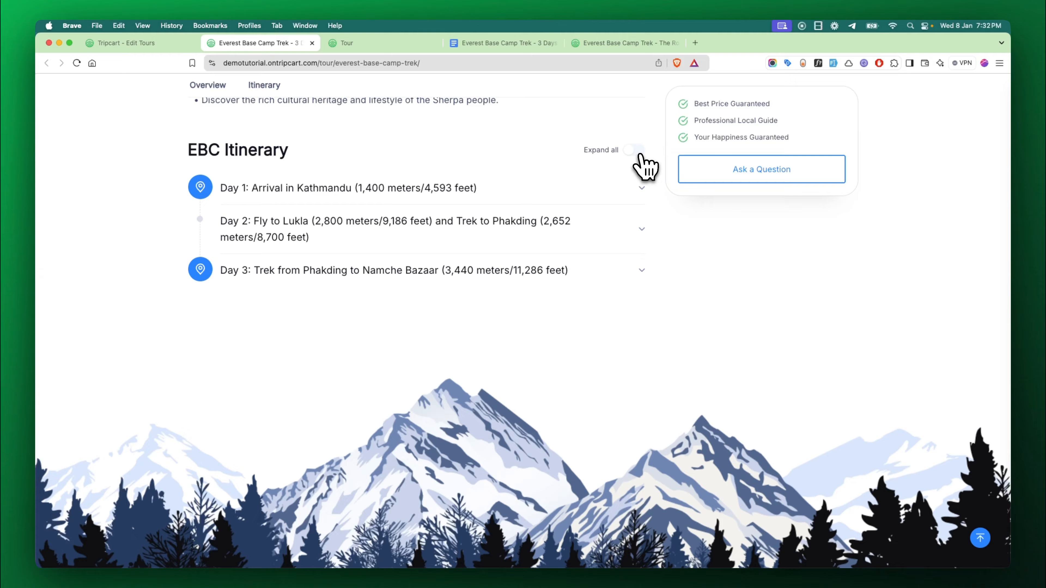
{"action": "left_click", "coordinate": [637, 151]}
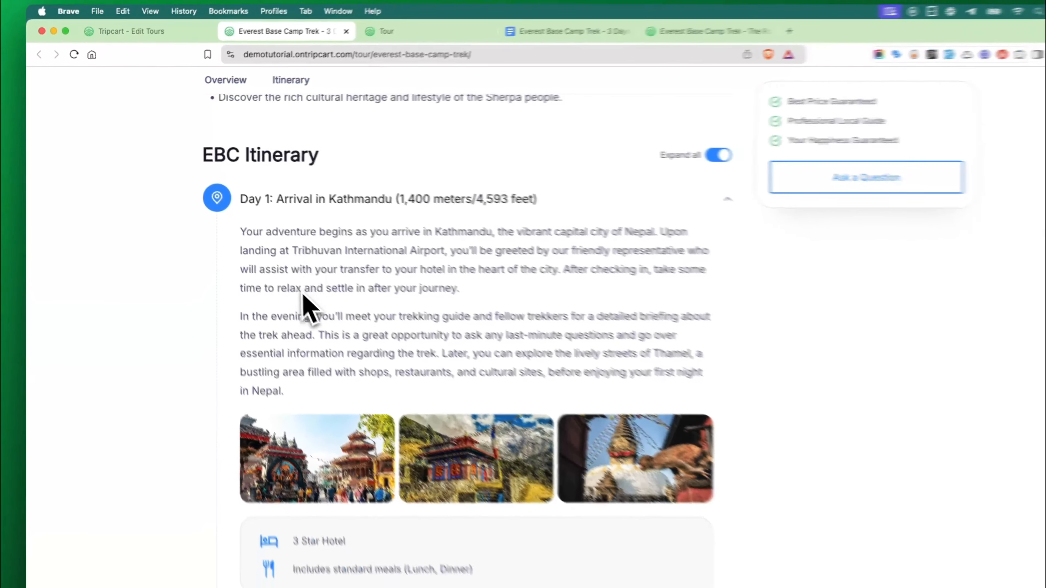
{"action": "scroll", "coordinate": [273, 264], "scroll_direction": "down", "scroll_amount": 3}
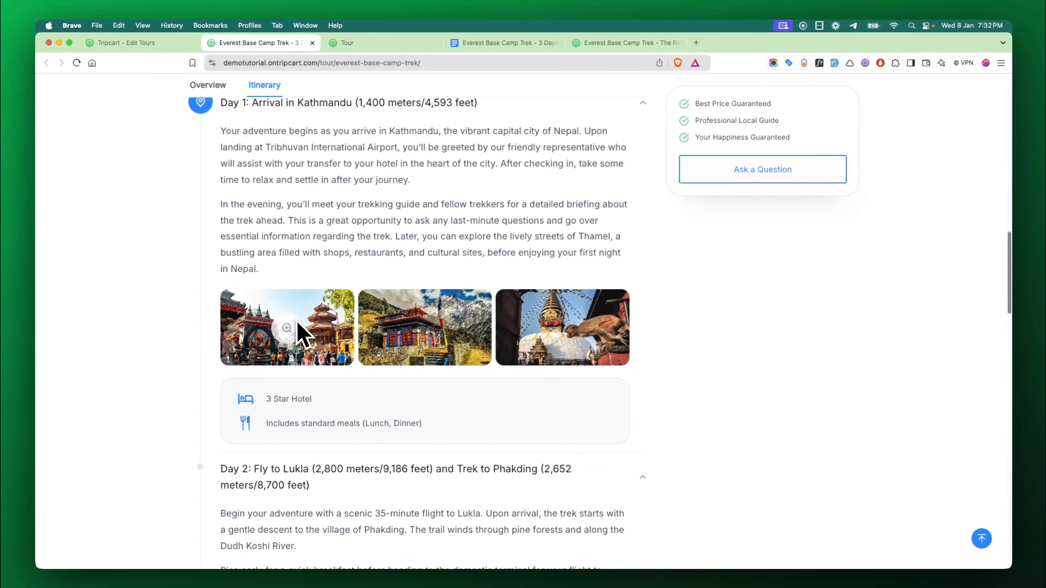
{"action": "scroll", "coordinate": [478, 365], "scroll_direction": "down", "scroll_amount": 2}
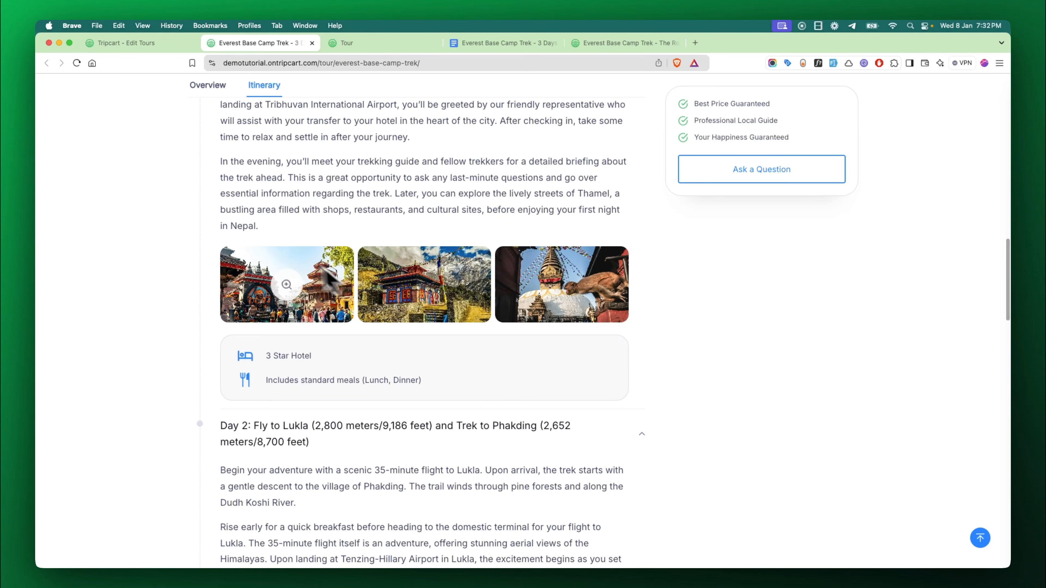
{"action": "scroll", "coordinate": [512, 321], "scroll_direction": "down", "scroll_amount": 2}
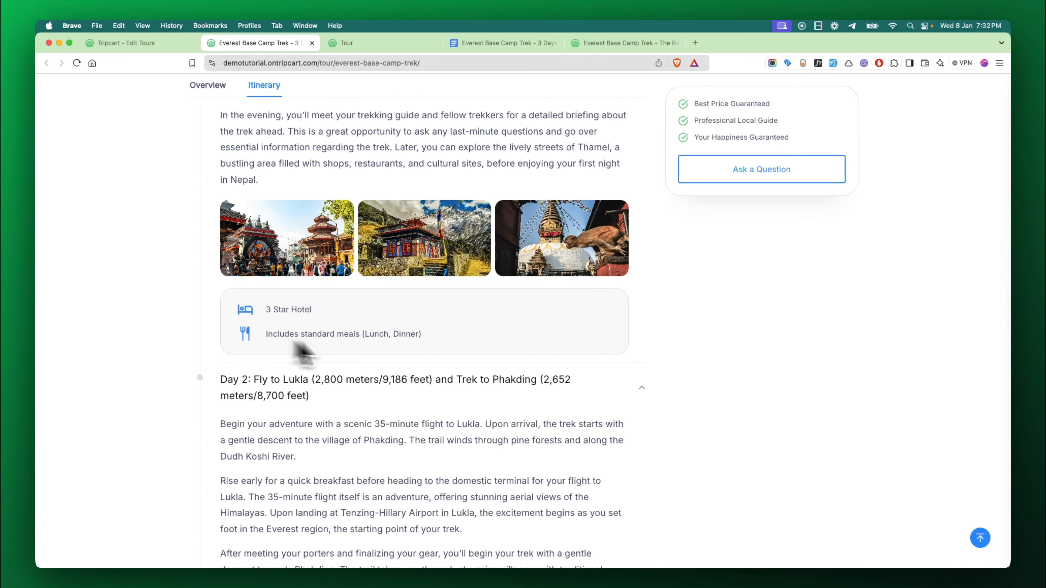
{"action": "scroll", "coordinate": [435, 370], "scroll_direction": "down", "scroll_amount": 10}
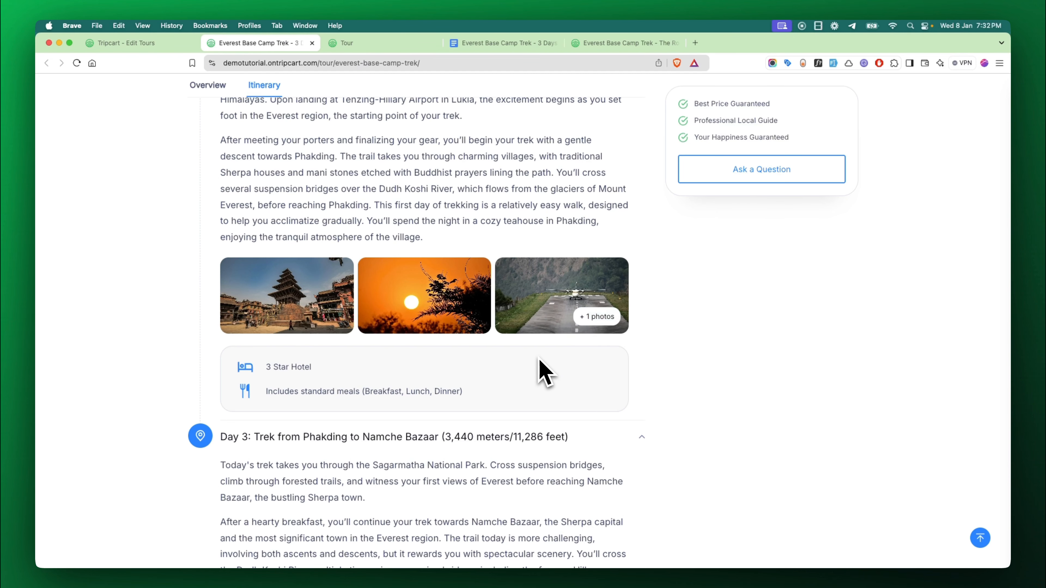
Step: Browse the Day 2 gallery photos in the full-size viewer, close it and check the Day 3 itinerary content
{"action": "left_click", "coordinate": [568, 300]}
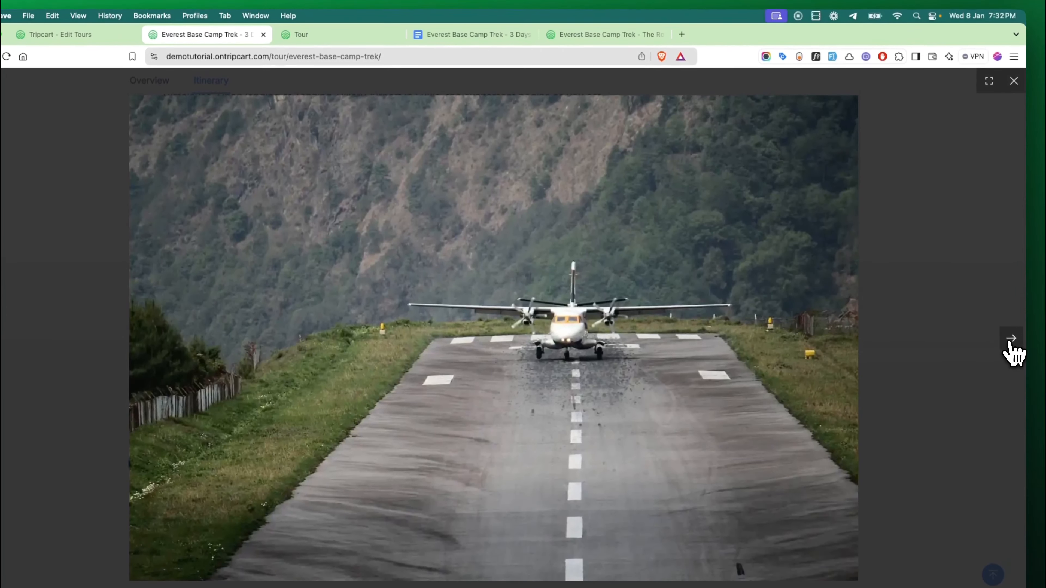
{"action": "left_click", "coordinate": [1010, 344]}
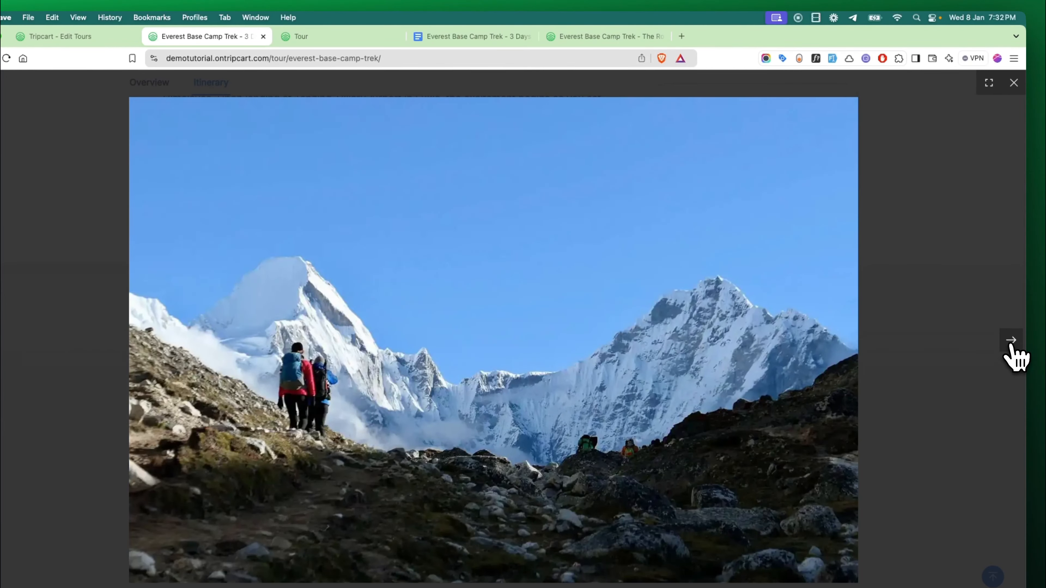
{"action": "left_click", "coordinate": [1011, 341]}
{"action": "left_click", "coordinate": [1010, 341]}
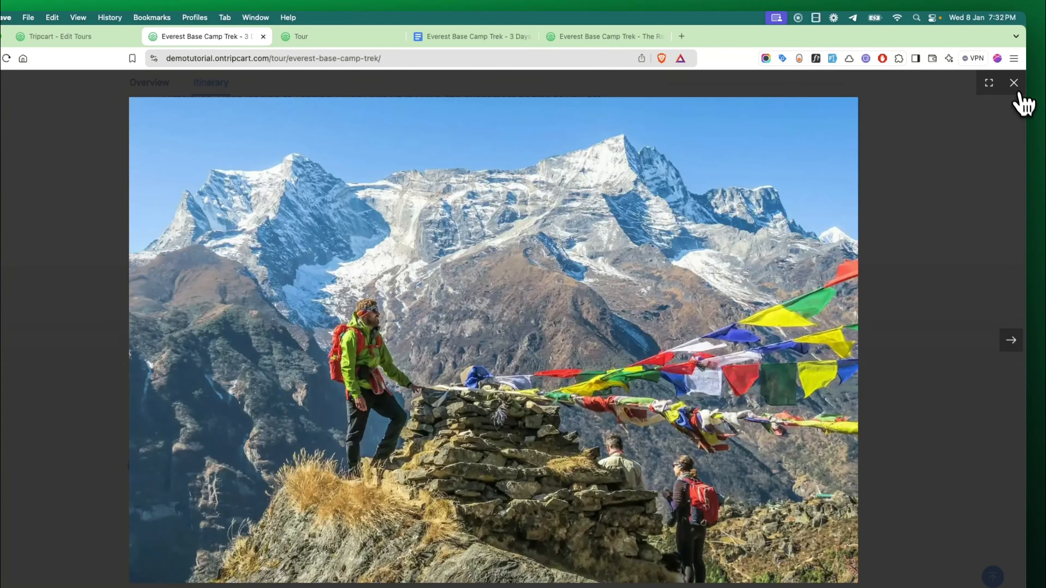
{"action": "left_click", "coordinate": [1014, 84]}
{"action": "scroll", "coordinate": [761, 313], "scroll_direction": "down", "scroll_amount": 10}
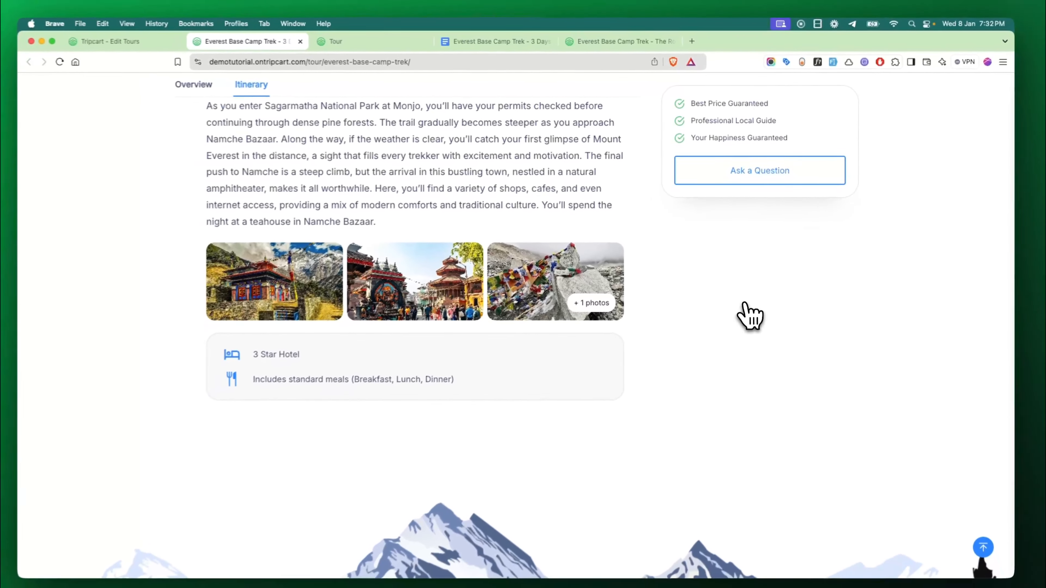
{"action": "scroll", "coordinate": [750, 316], "scroll_direction": "up", "scroll_amount": 20}
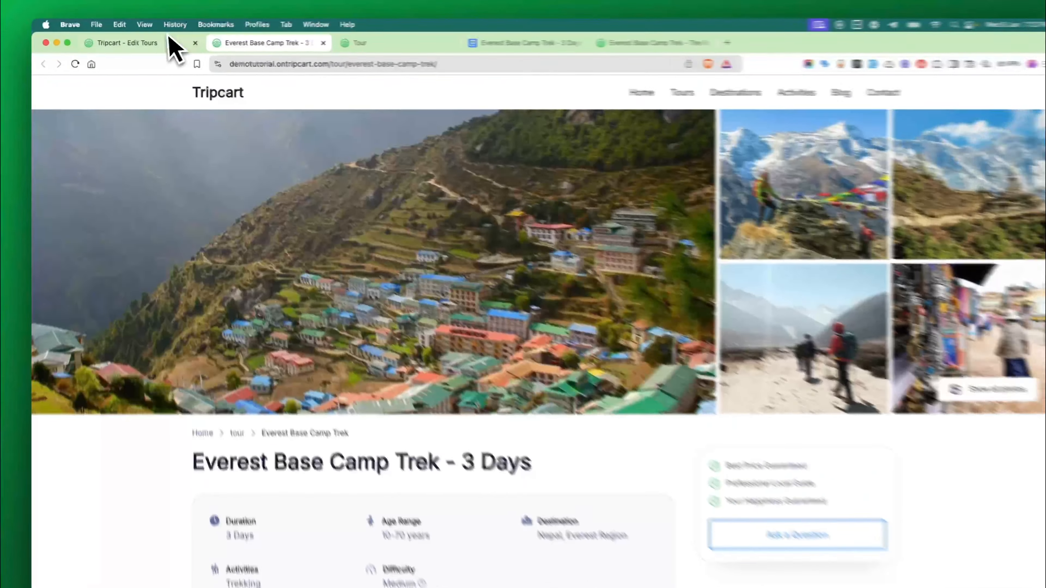
Step: Open the Includes section of the tour editor and copy "The Cost Includes" from the Google Docs document as the Includes title
{"action": "left_click", "coordinate": [170, 43]}
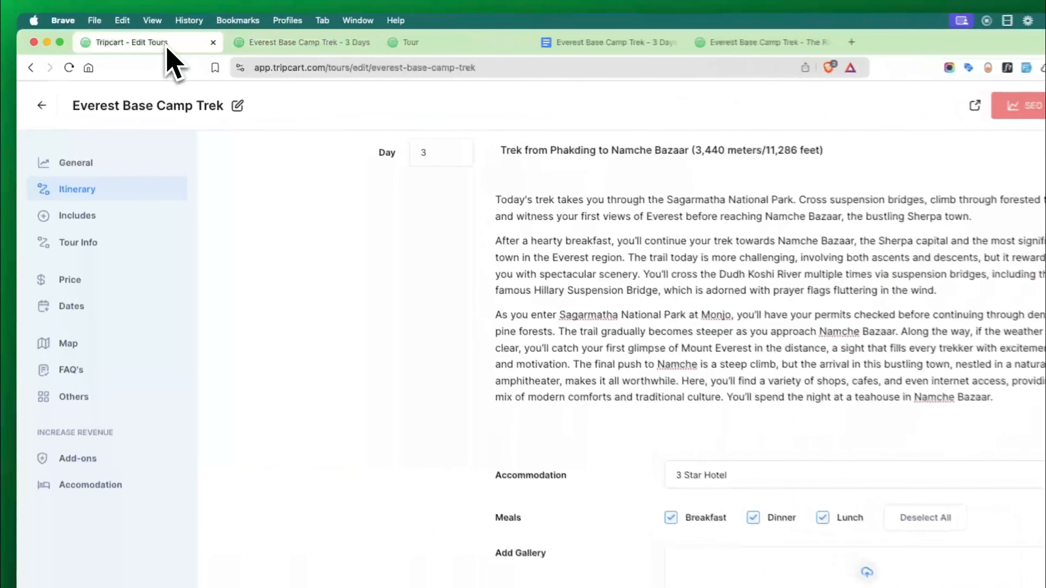
{"action": "left_click", "coordinate": [102, 223]}
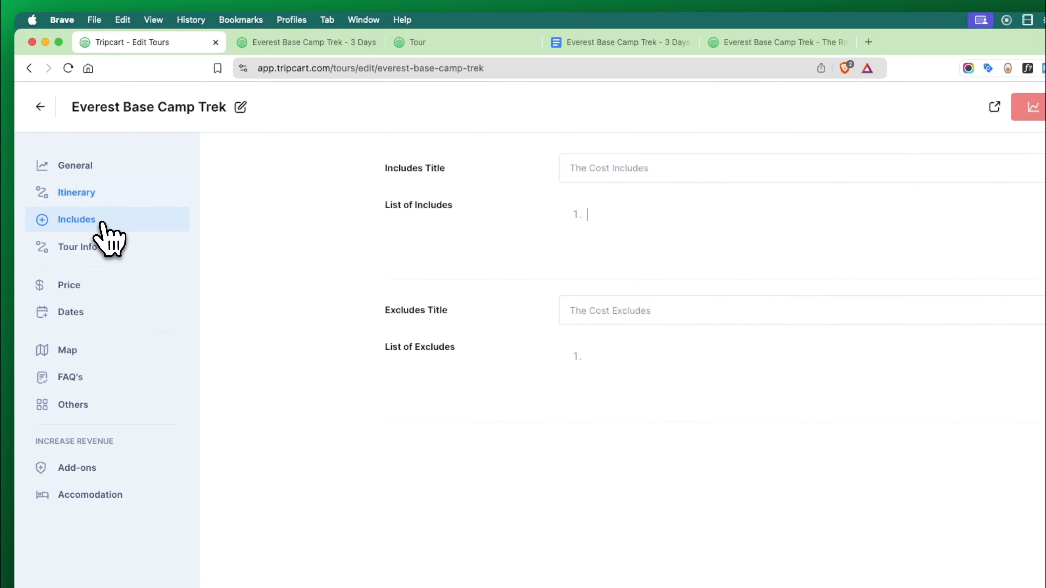
{"action": "left_click", "coordinate": [584, 42]}
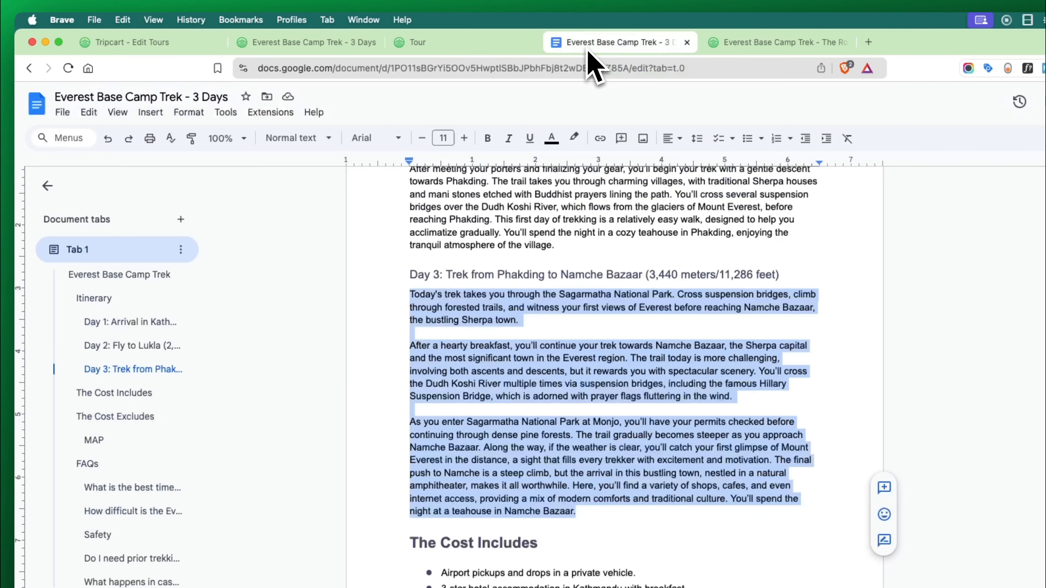
{"action": "scroll", "coordinate": [535, 370], "scroll_direction": "down", "scroll_amount": 4}
{"action": "left_click_drag", "start_coordinate": [509, 383], "coordinate": [343, 381]}
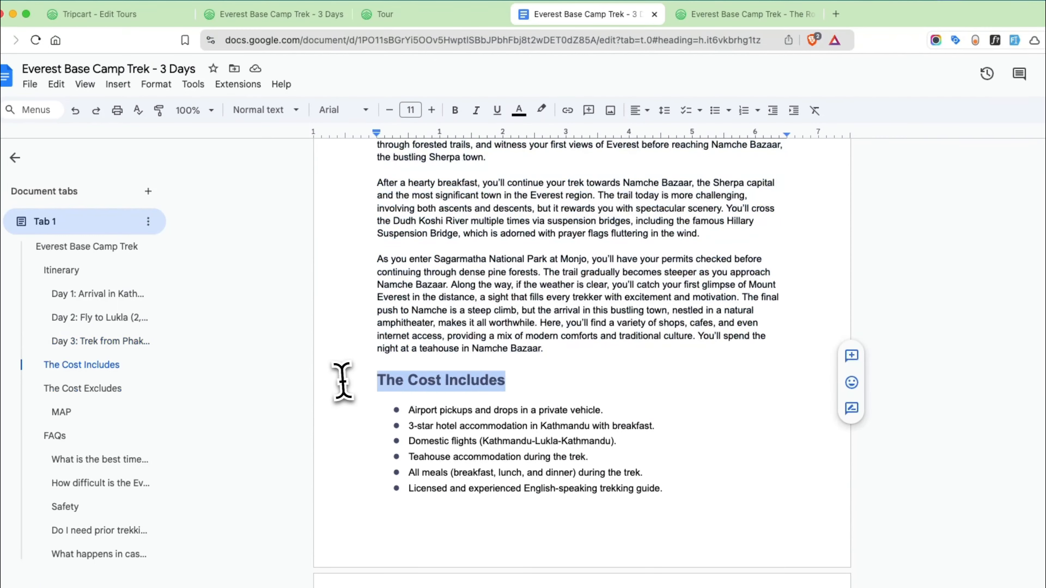
{"action": "left_click", "coordinate": [146, 16]}
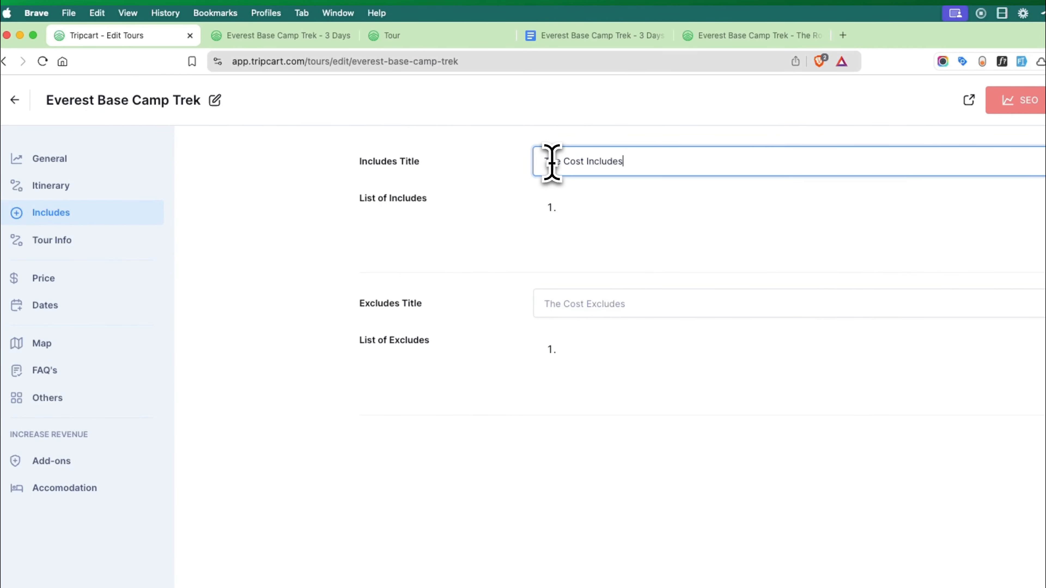
Step: Copy the bulleted cost inclusions, from airport pickups to government and local taxes, from Google Docs into the List of Includes
{"action": "left_click", "coordinate": [608, 41]}
{"action": "scroll", "coordinate": [591, 332], "scroll_direction": "down", "scroll_amount": 3}
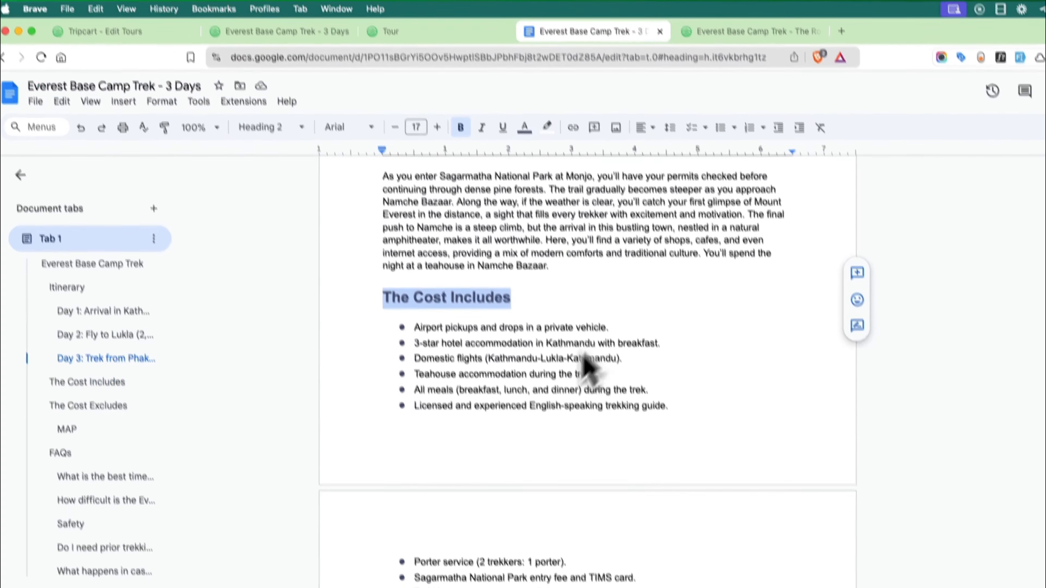
{"action": "left_click_drag", "start_coordinate": [517, 520], "coordinate": [386, 236]}
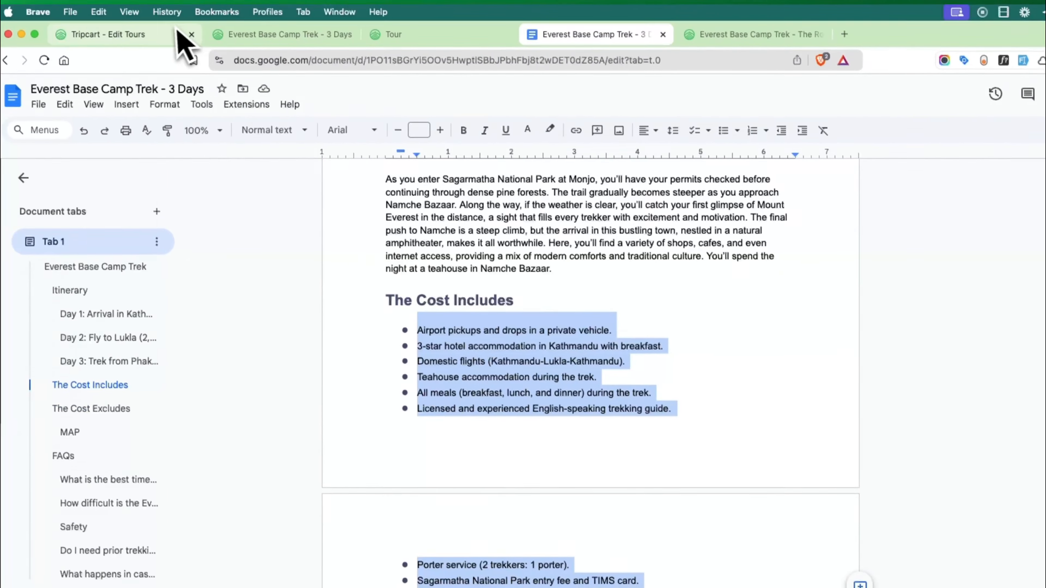
{"action": "left_click", "coordinate": [182, 42]}
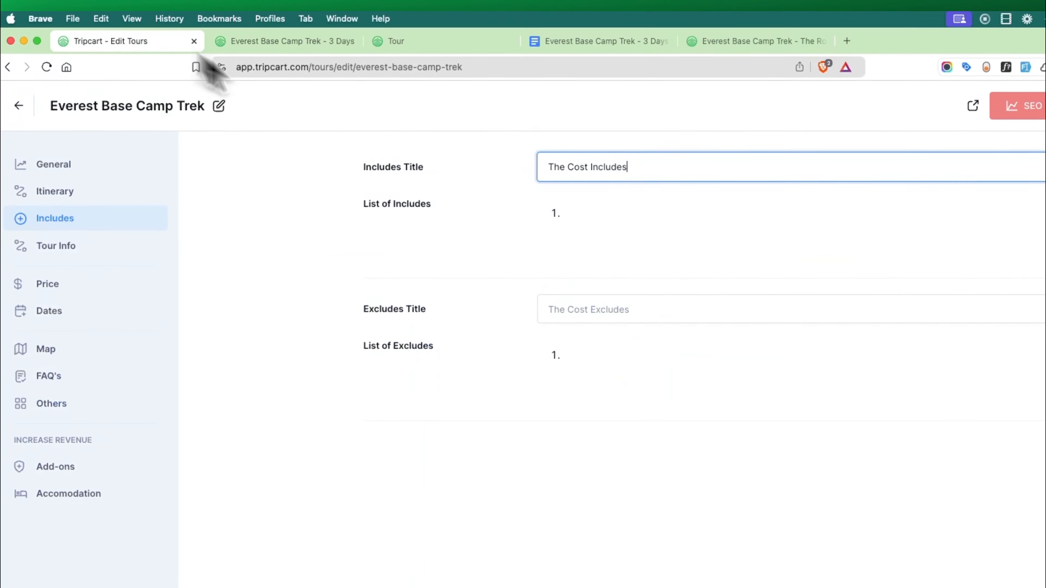
{"action": "type", "text": "Airport pickups and drops in a private vehicle. 3-star hotel accommodation in Kathmandu with breakfast. Domestic flights (Kathmandu-Lukla-Kathmandu). Teahouse accommodation during the trek. All meals (breakfast, lunch, and dinner) during the trek. Licensed and experienced English-speaking trekking guide. Porter service (2 trekkers: 1 porter). Sagarmatha National Park entry fee and TIMS card. Trekking map and group medical kit. All government and local taxes."}
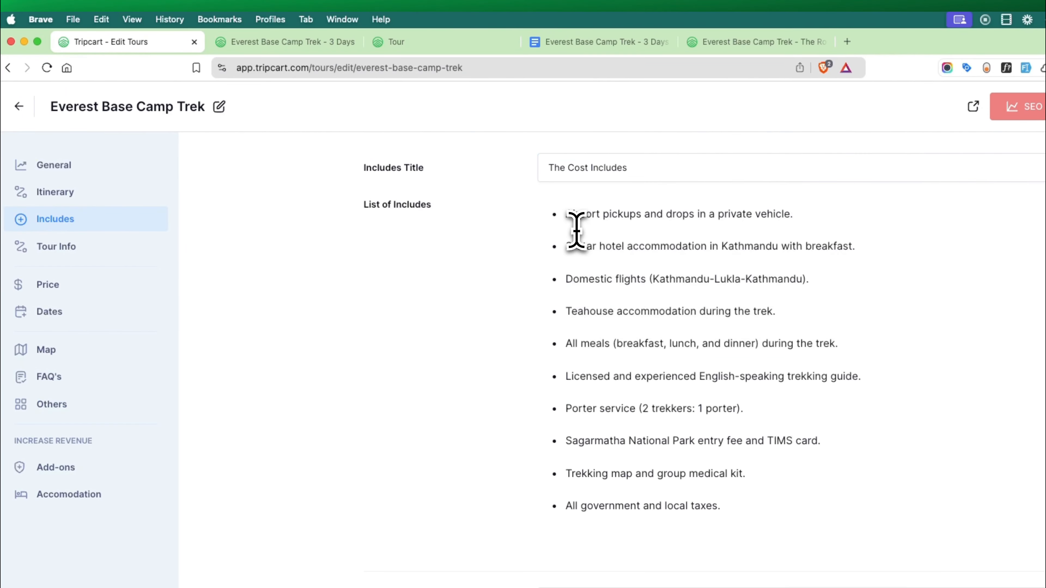
Step: Copy the heading "The Cost Excludes" from the Google Docs document into the tour's Excludes Title
{"action": "left_click", "coordinate": [592, 42]}
{"action": "scroll", "coordinate": [571, 205], "scroll_direction": "down", "scroll_amount": 5}
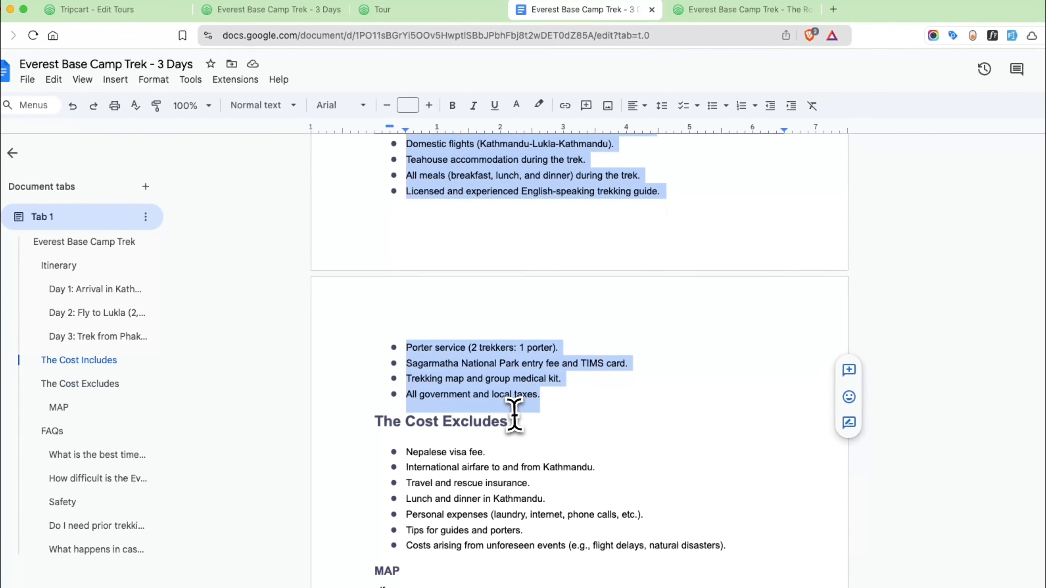
{"action": "left_click_drag", "start_coordinate": [515, 419], "coordinate": [330, 421]}
{"action": "key", "text": "super+c"}
{"action": "left_click", "coordinate": [177, 9]}
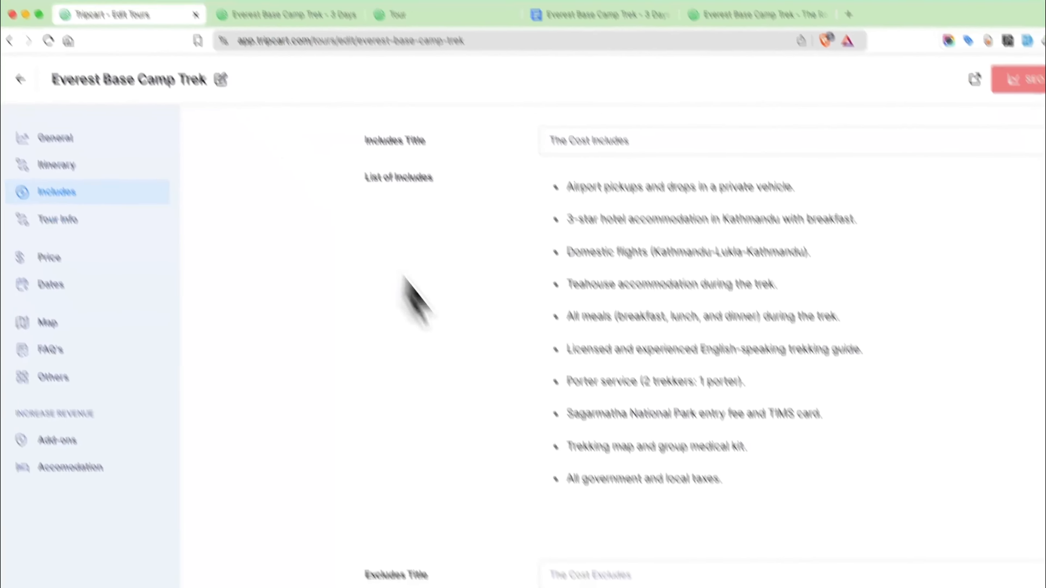
{"action": "left_click", "coordinate": [493, 500]}
{"action": "key", "text": "super+v"}
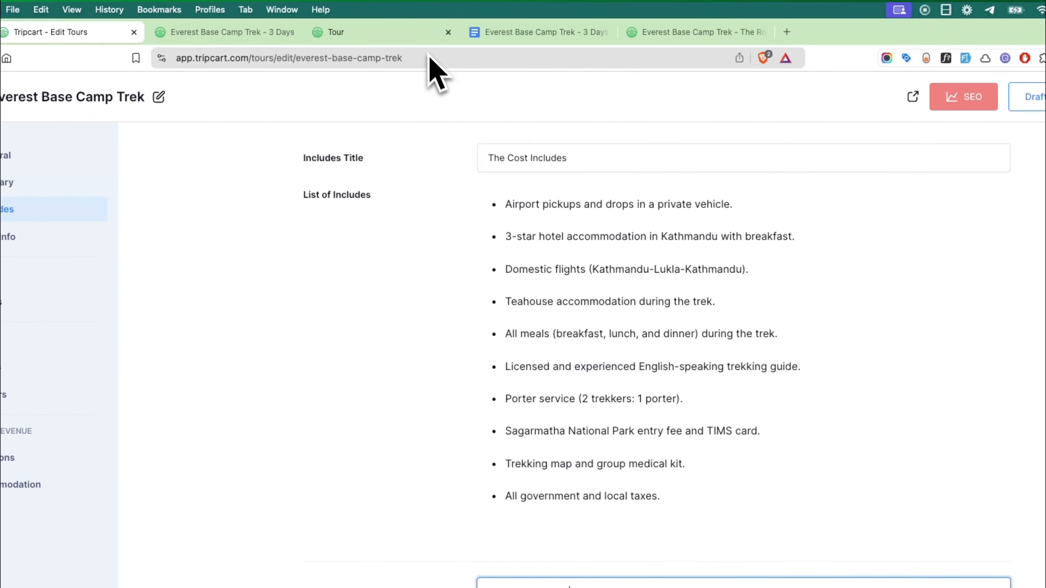
Step: Copy the bulleted cost exclusions, from Nepalese visa fee to costs arising from unforeseen events, from Google Docs into the List of Excludes
{"action": "left_click", "coordinate": [504, 41]}
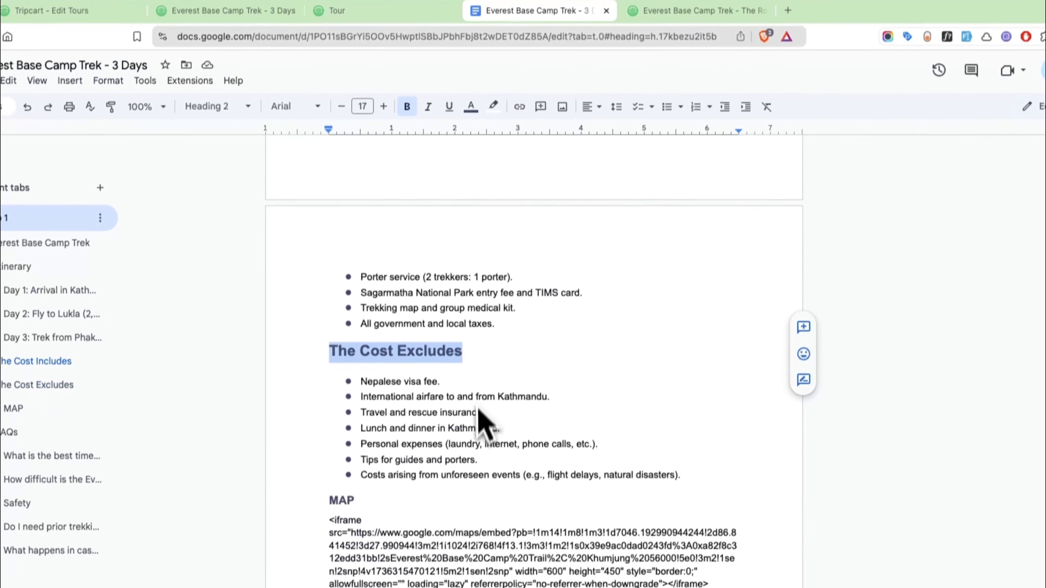
{"action": "scroll", "coordinate": [556, 440], "scroll_direction": "down", "scroll_amount": 1}
{"action": "left_click_drag", "start_coordinate": [682, 449], "coordinate": [358, 343]}
{"action": "key", "text": "ctrl+c"}
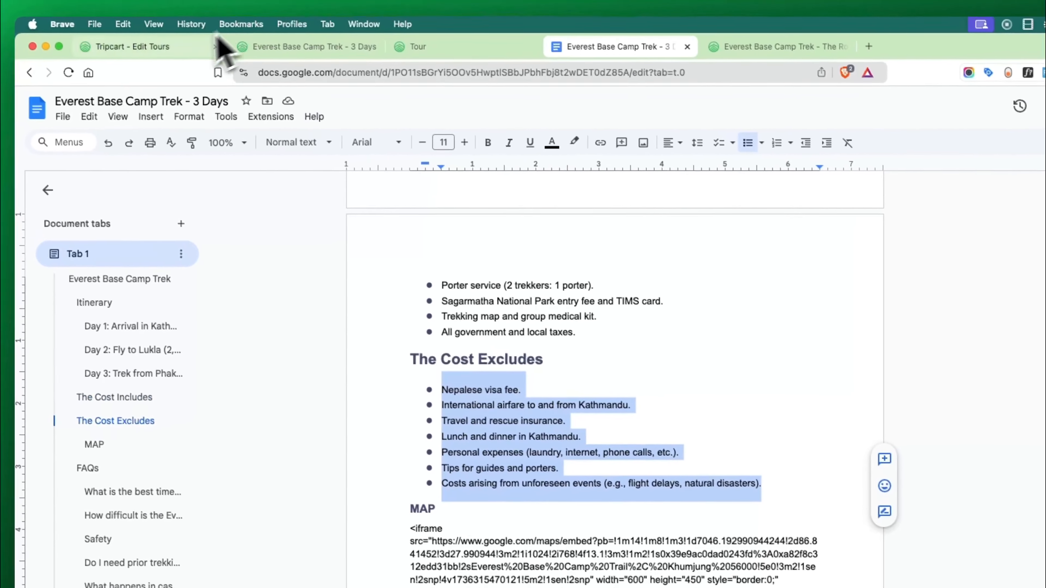
{"action": "left_click", "coordinate": [208, 41]}
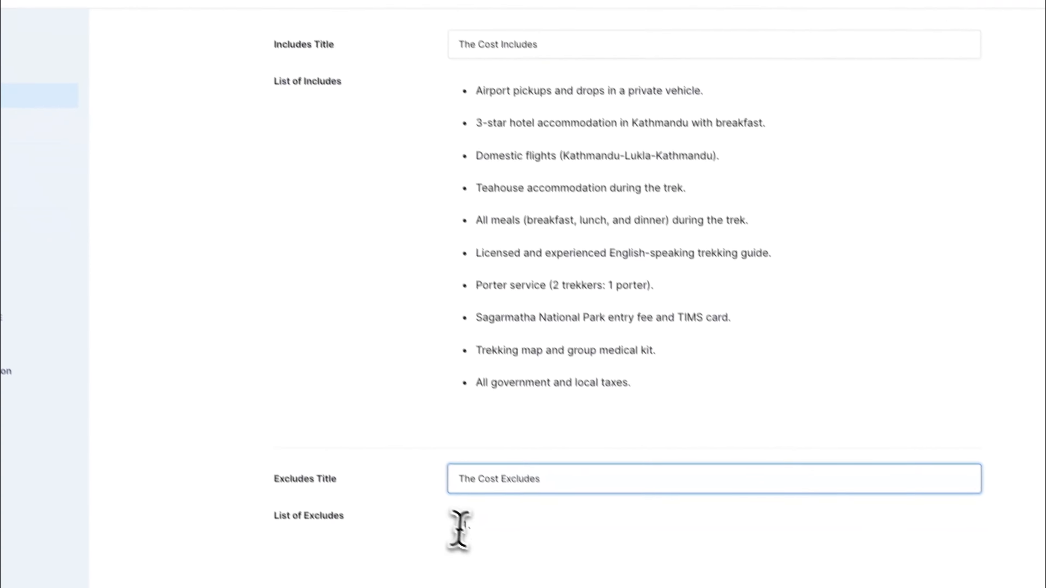
{"action": "left_click", "coordinate": [460, 530]}
{"action": "key", "text": "ctrl+v"}
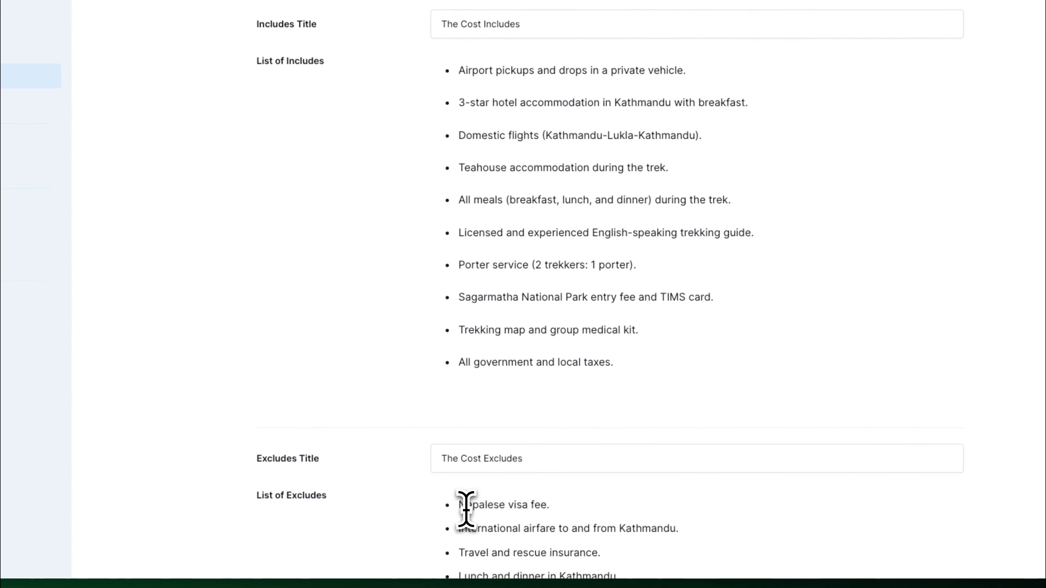
{"action": "scroll", "coordinate": [477, 494], "scroll_direction": "down", "scroll_amount": 4}
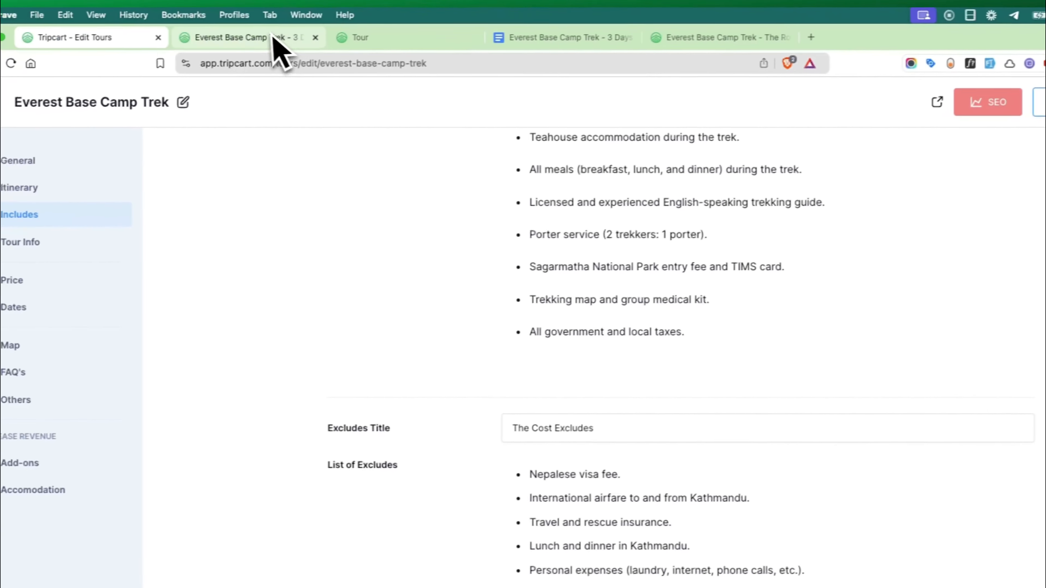
Step: Examine the cost includes and cost excludes lists on the published tour page
{"action": "left_click", "coordinate": [273, 36]}
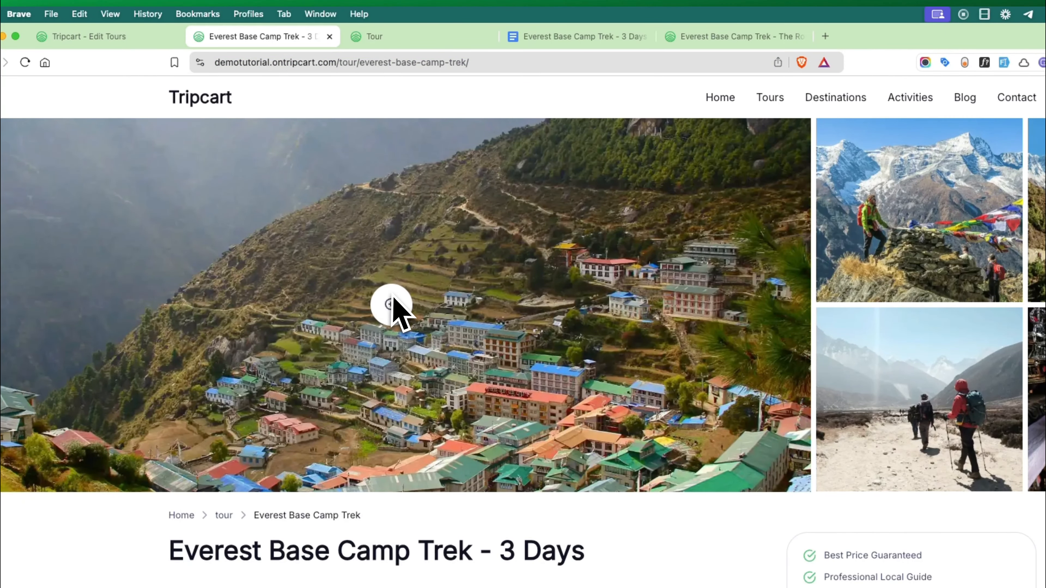
{"action": "scroll", "coordinate": [393, 306], "scroll_direction": "down", "scroll_amount": 15}
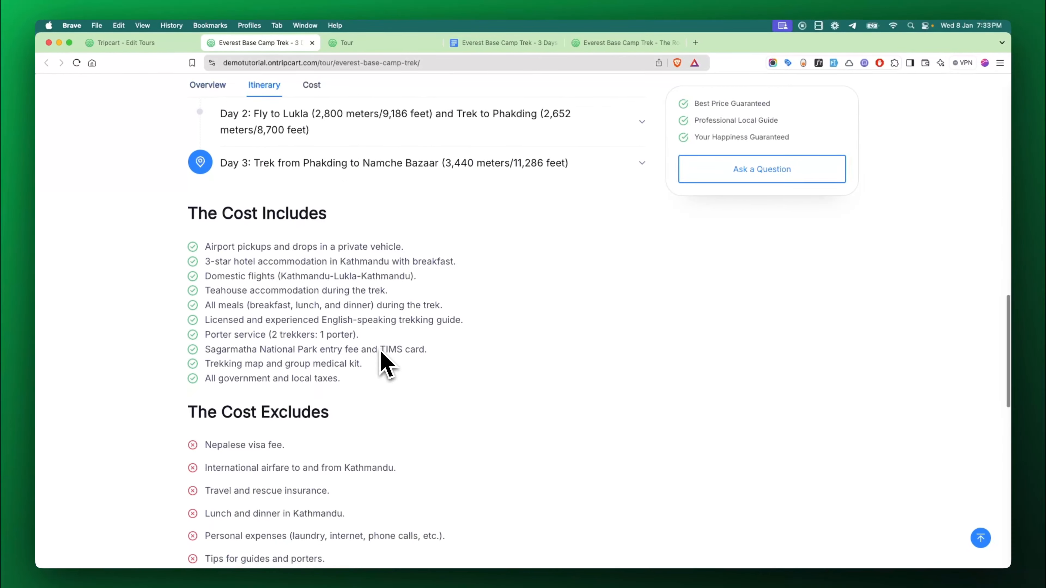
{"action": "scroll", "coordinate": [383, 363], "scroll_direction": "down", "scroll_amount": 2}
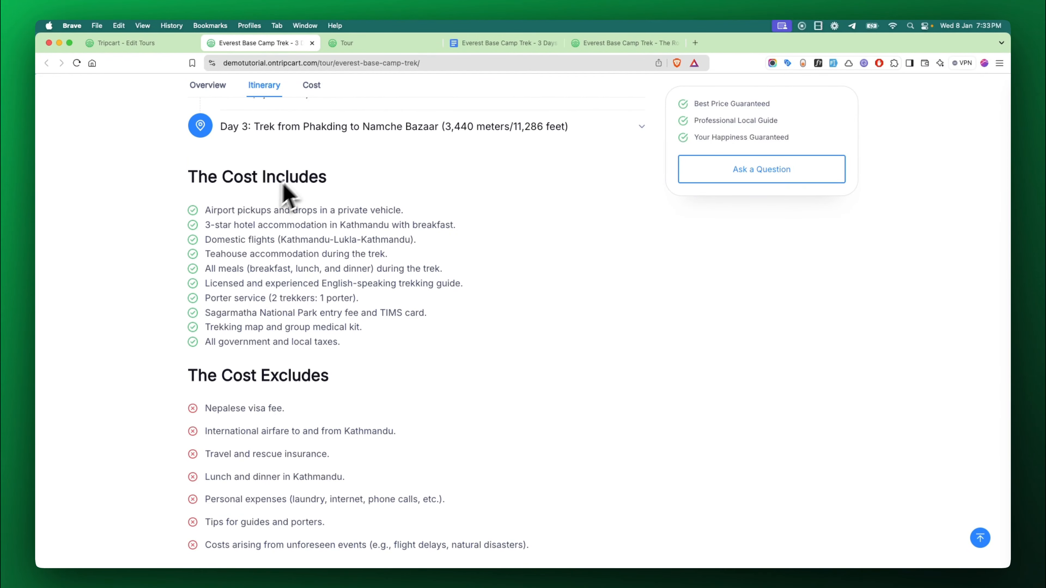
{"action": "left_click_drag", "start_coordinate": [199, 212], "coordinate": [343, 356]}
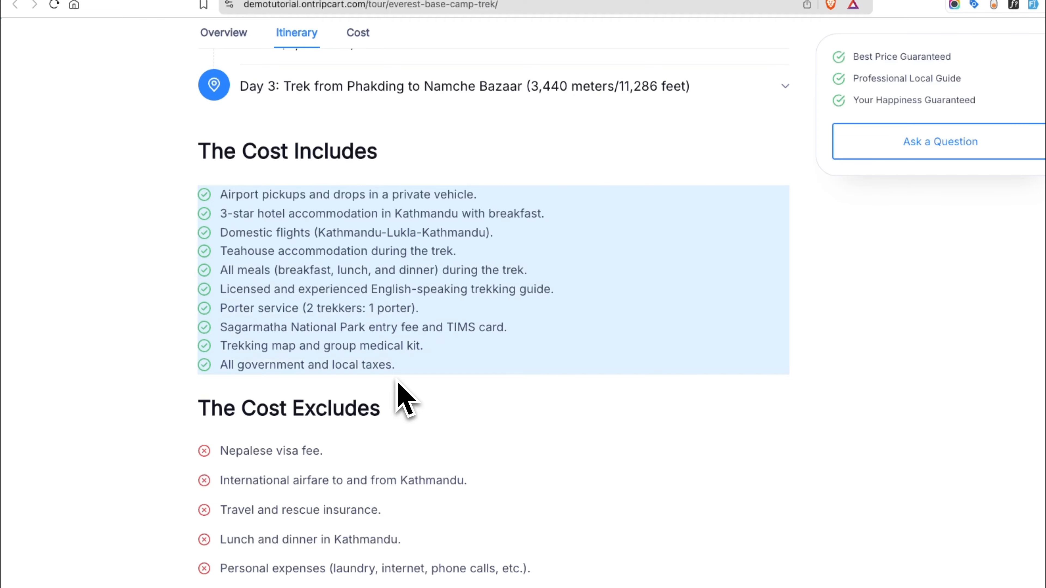
{"action": "left_click_drag", "start_coordinate": [401, 395], "coordinate": [415, 252]}
{"action": "scroll", "coordinate": [397, 373], "scroll_direction": "down", "scroll_amount": 5}
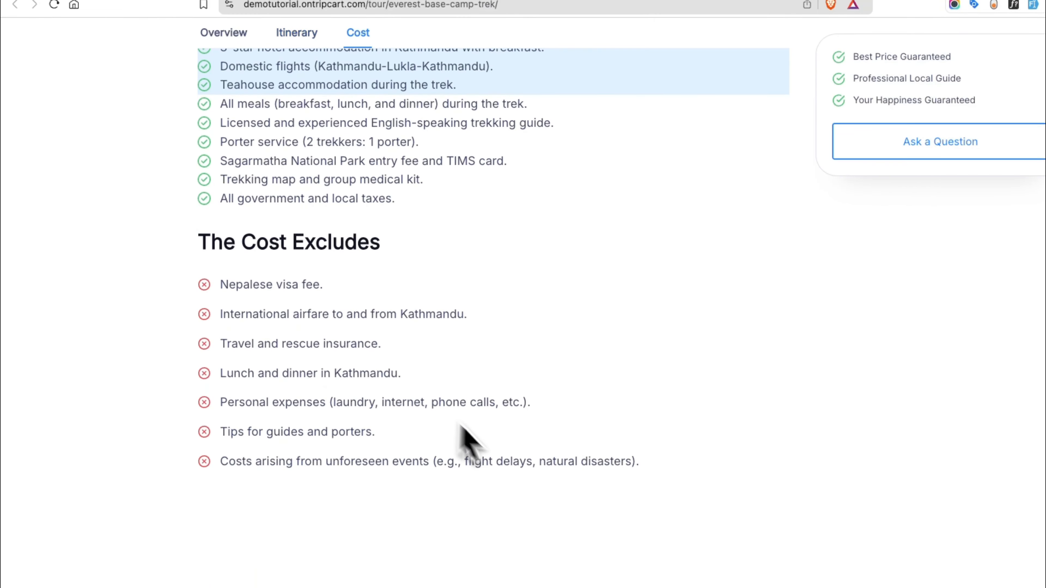
Step: Open the tour editor's Tour Info section and examine the trip facts on the published tour page and the 14-day everesttrips.com reference page
{"action": "left_click", "coordinate": [198, 47]}
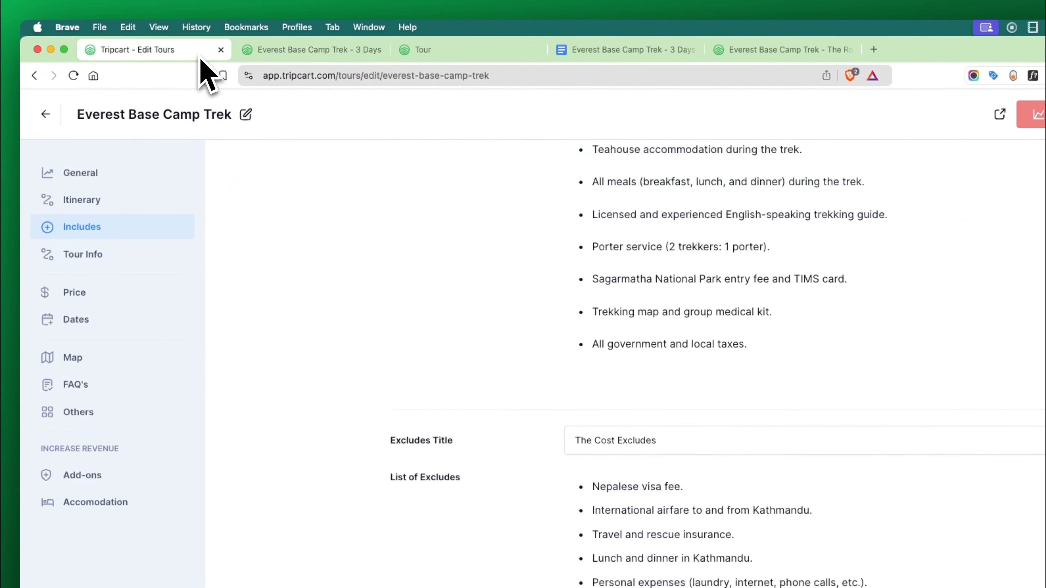
{"action": "left_click", "coordinate": [118, 257]}
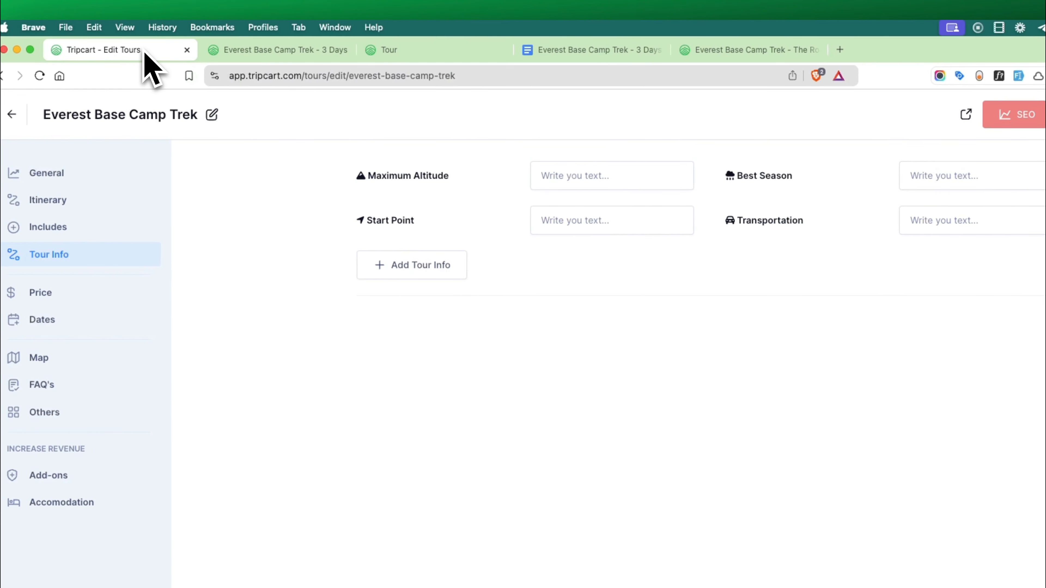
{"action": "left_click", "coordinate": [233, 57]}
{"action": "scroll", "coordinate": [313, 231], "scroll_direction": "up", "scroll_amount": 15}
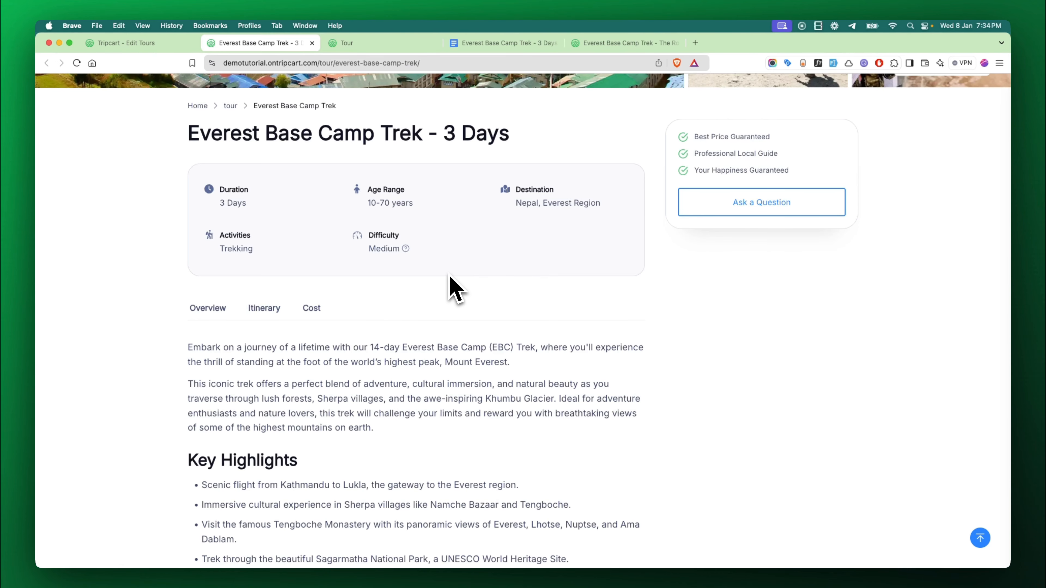
{"action": "left_click", "coordinate": [177, 43]}
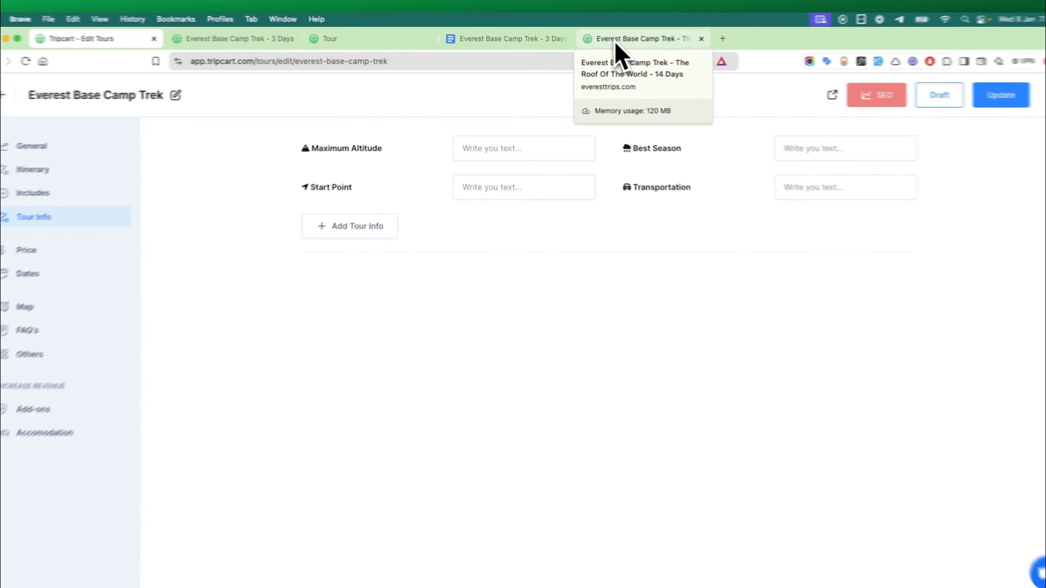
{"action": "left_click", "coordinate": [616, 43]}
{"action": "scroll", "coordinate": [402, 373], "scroll_direction": "down", "scroll_amount": 3}
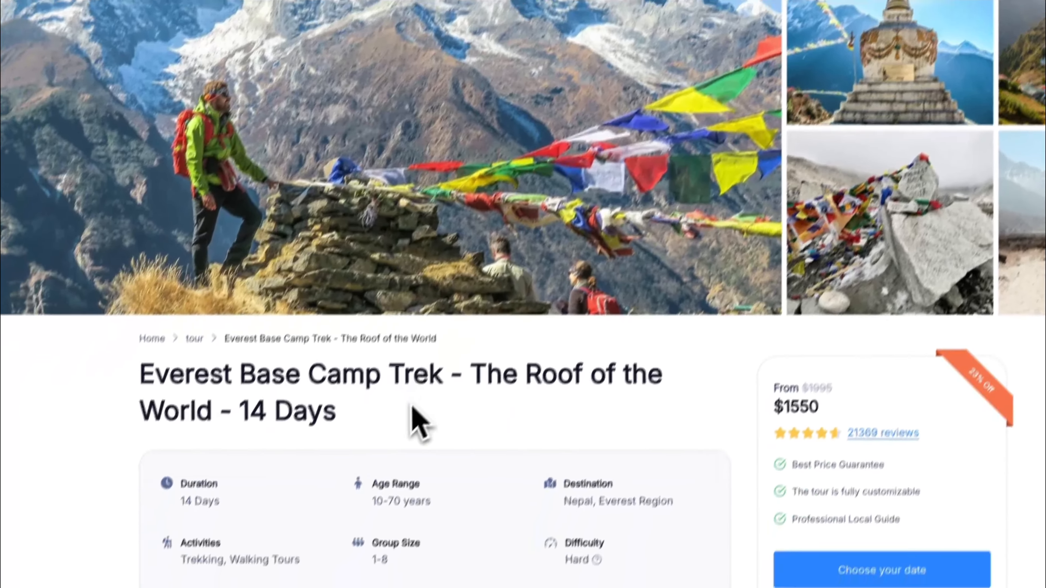
{"action": "scroll", "coordinate": [410, 406], "scroll_direction": "down", "scroll_amount": 4}
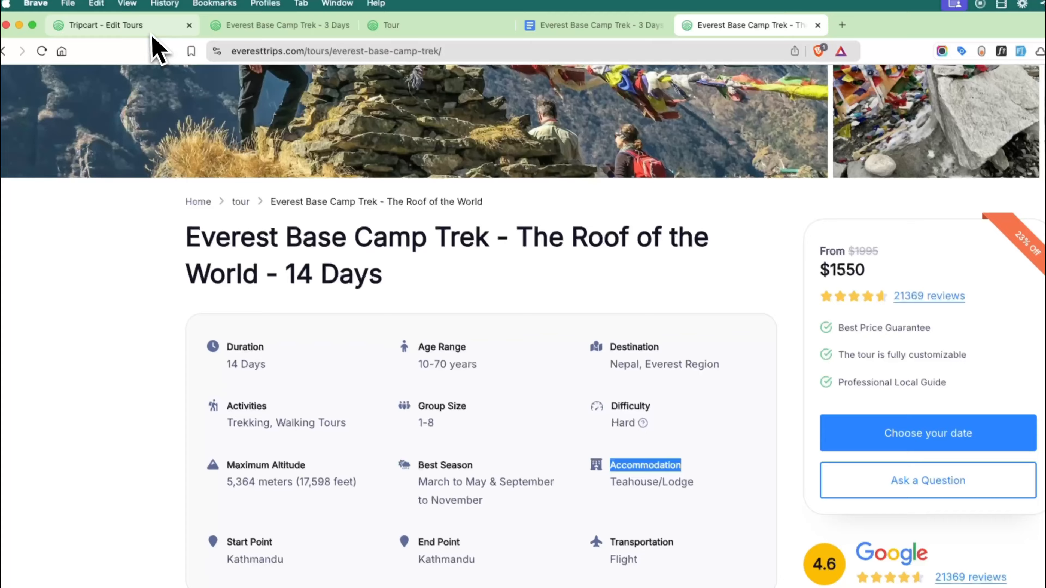
Step: Add a new trip info named Accommodation with the house-fire icon to the tour in Tripcart
{"action": "left_click", "coordinate": [148, 31]}
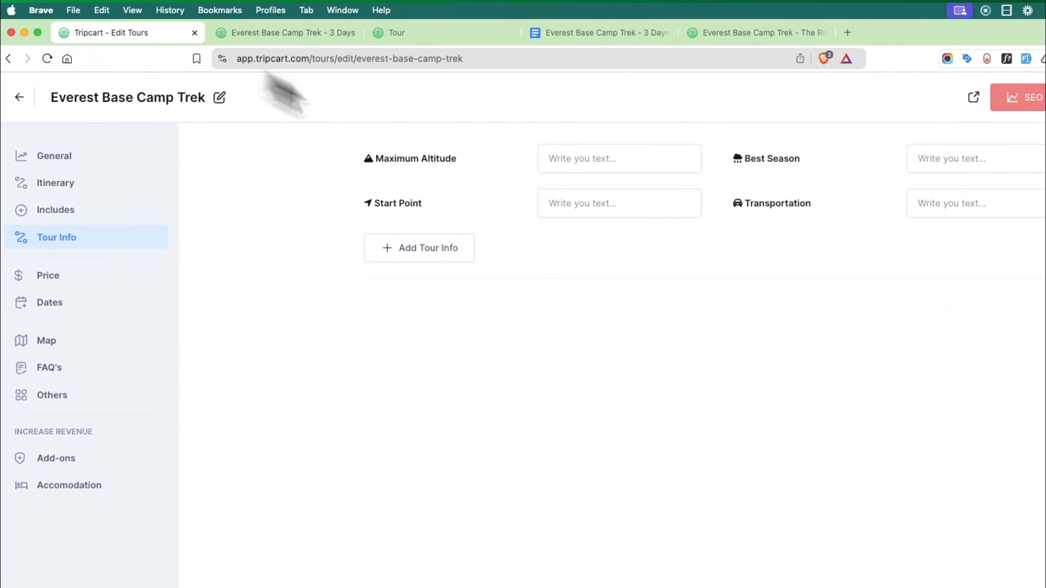
{"action": "left_click", "coordinate": [448, 257]}
{"action": "left_click", "coordinate": [568, 379]}
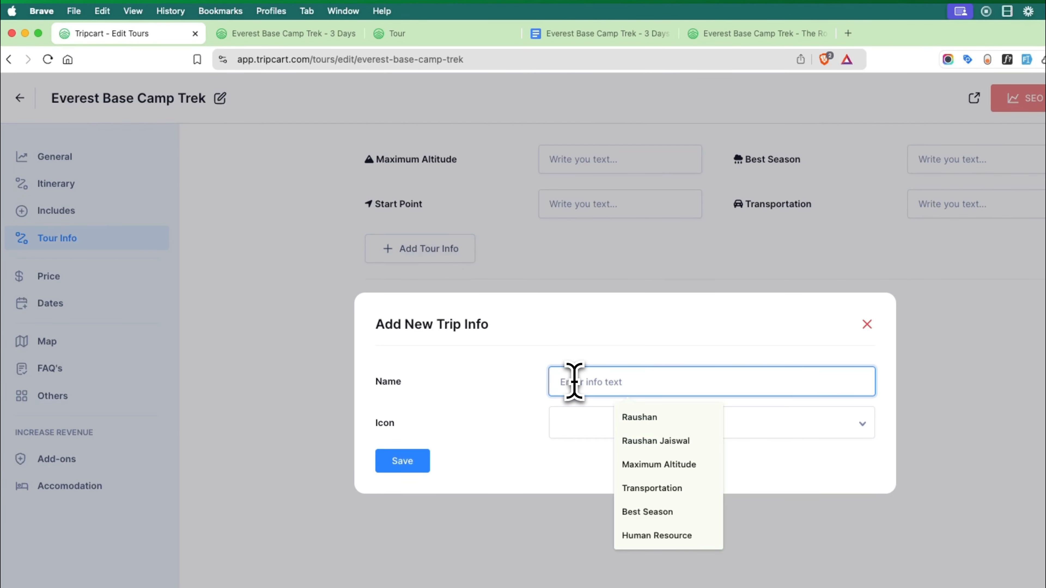
{"action": "type", "text": "Accommodation"}
{"action": "left_click", "coordinate": [588, 423]}
{"action": "type", "text": "hou"}
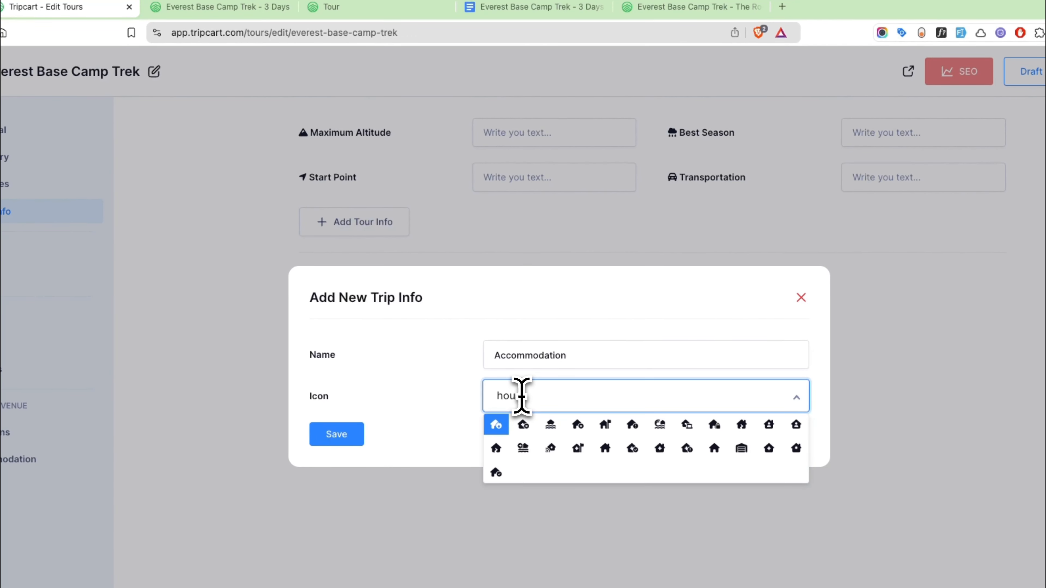
{"action": "type", "text": "se"}
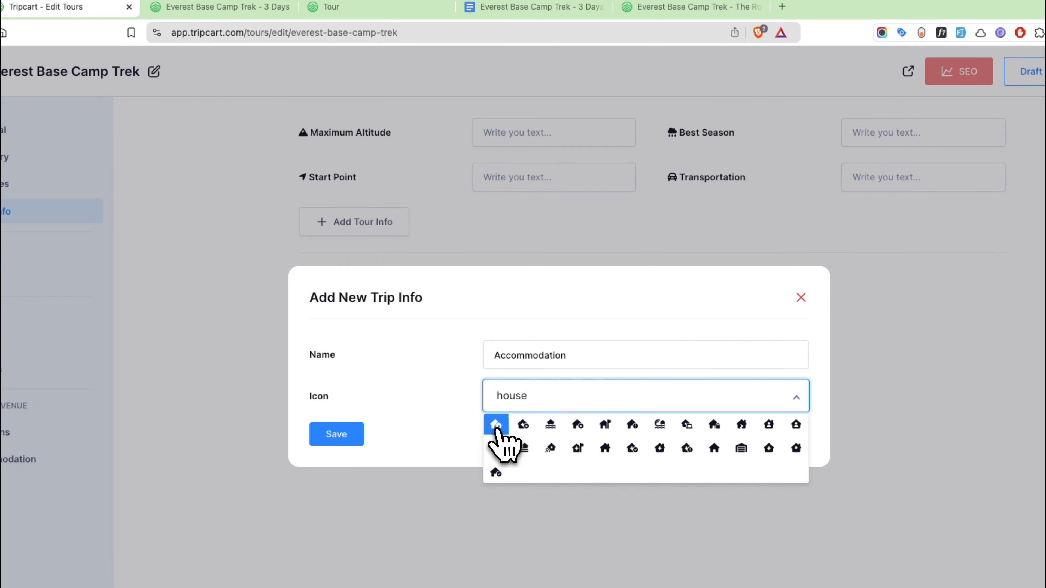
{"action": "left_click", "coordinate": [495, 425]}
{"action": "left_click", "coordinate": [336, 434]}
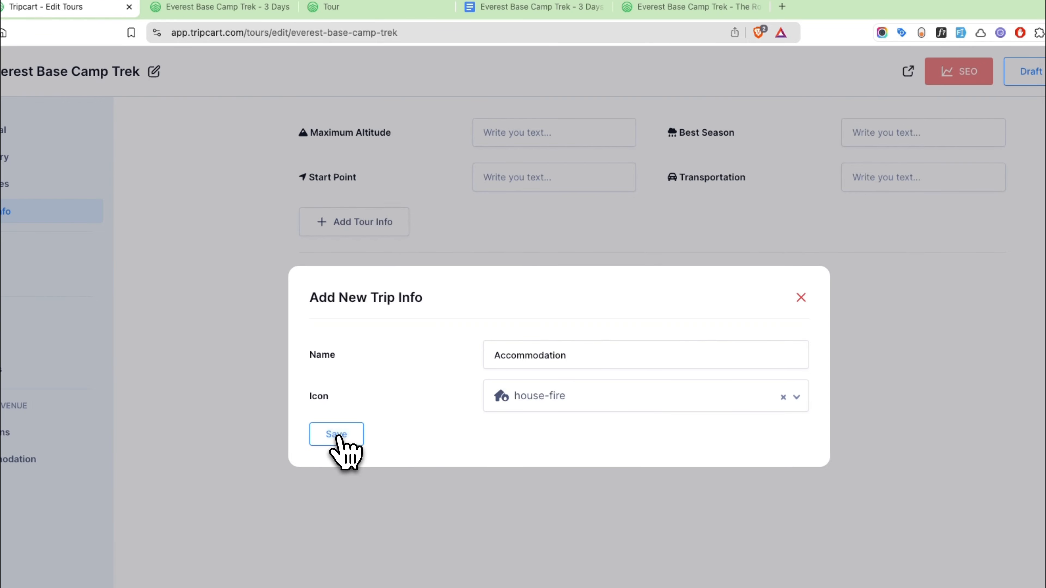
Step: Copy the label "End Point" from the everesttrips.com reference page as the name of another new trip info
{"action": "left_click", "coordinate": [692, 6]}
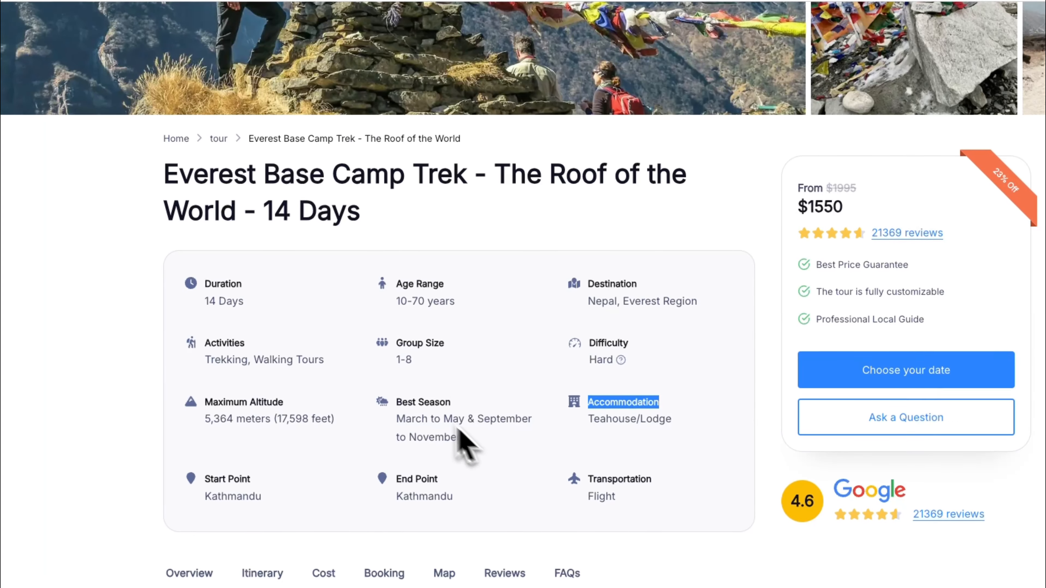
{"action": "triple_click", "coordinate": [410, 473]}
{"action": "key", "text": "super+c"}
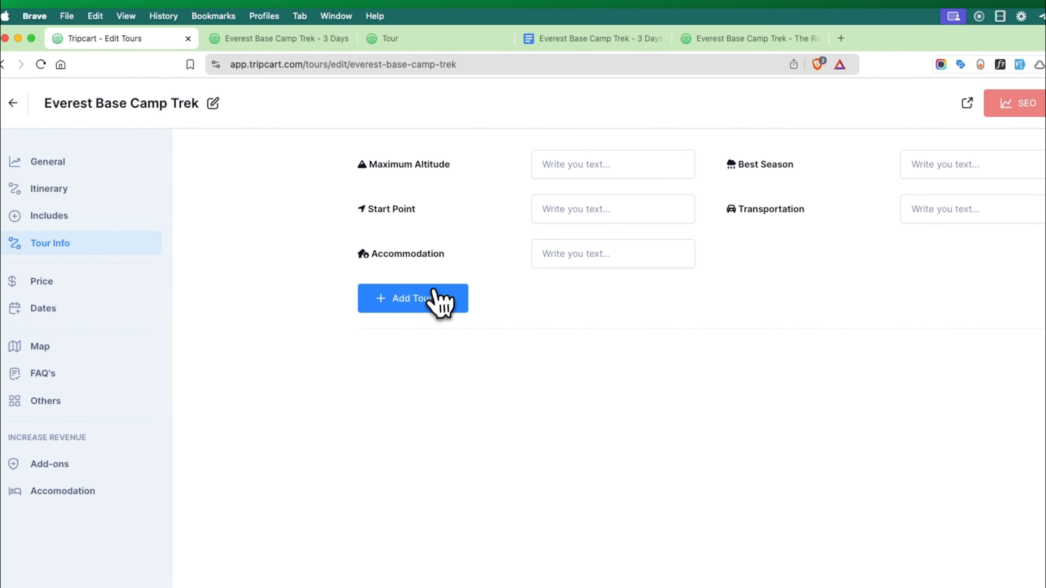
{"action": "left_click", "coordinate": [439, 304]}
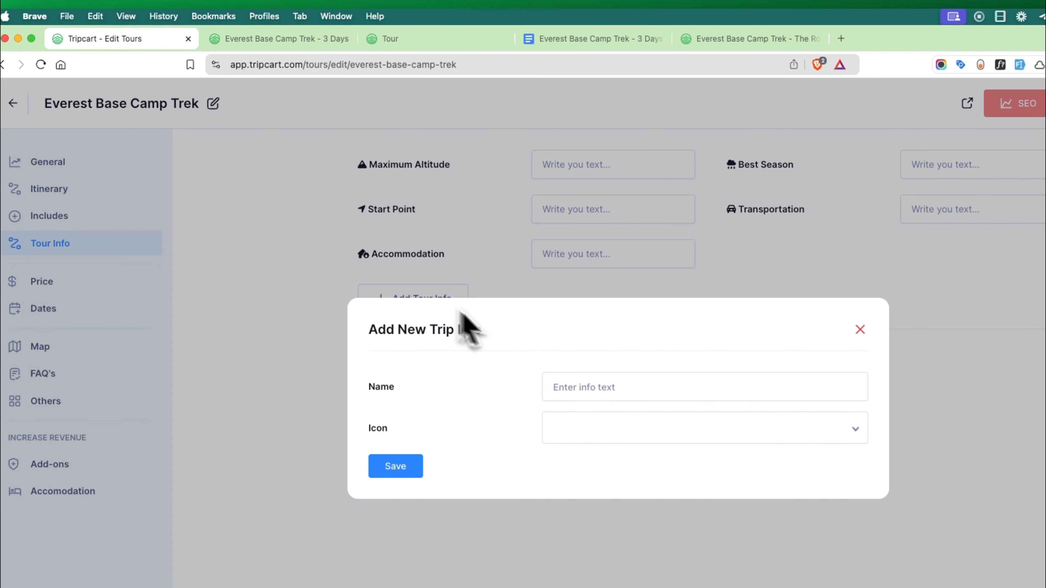
{"action": "left_click", "coordinate": [580, 387]}
{"action": "key", "text": "super+v"}
Step: Search the icons for "location", assign the dotted location pin to the End Point trip info and save it
{"action": "left_click", "coordinate": [593, 424]}
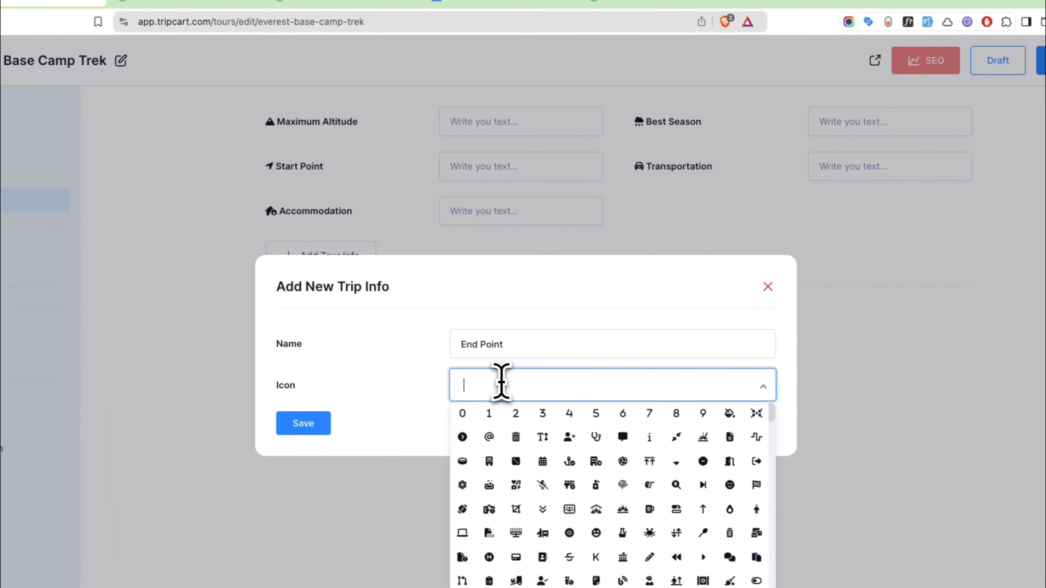
{"action": "type", "text": "des"}
{"action": "key", "text": "BackSpace"}
{"action": "key", "text": "BackSpace"}
{"action": "key", "text": "BackSpace"}
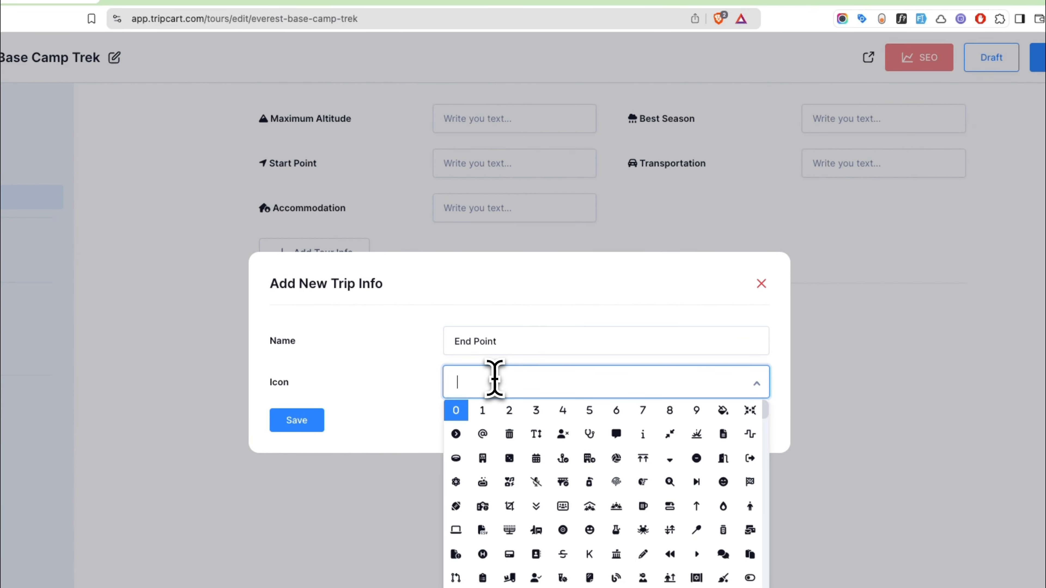
{"action": "type", "text": "location"}
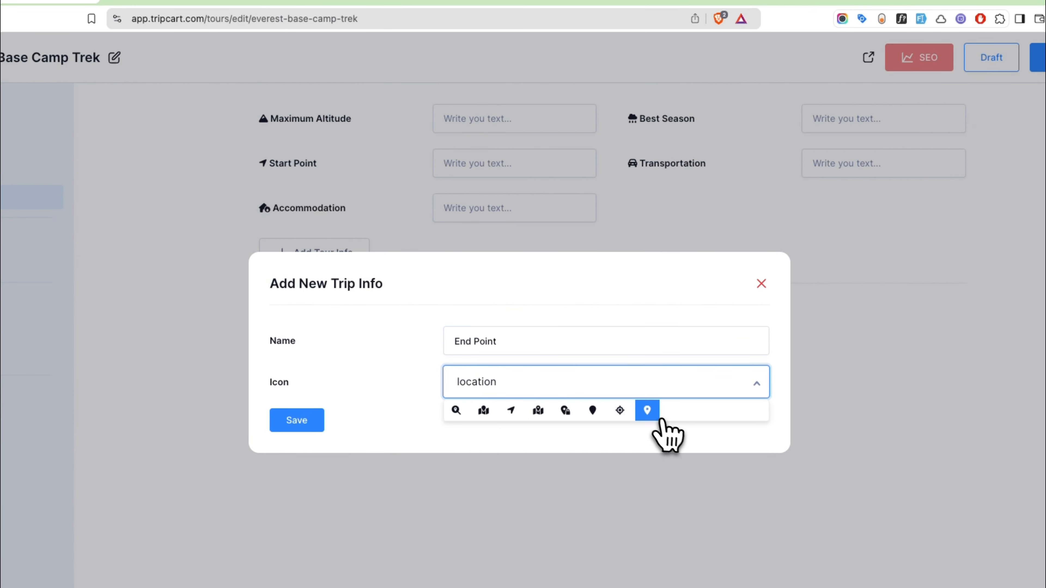
{"action": "left_click", "coordinate": [647, 410]}
{"action": "left_click", "coordinate": [298, 420]}
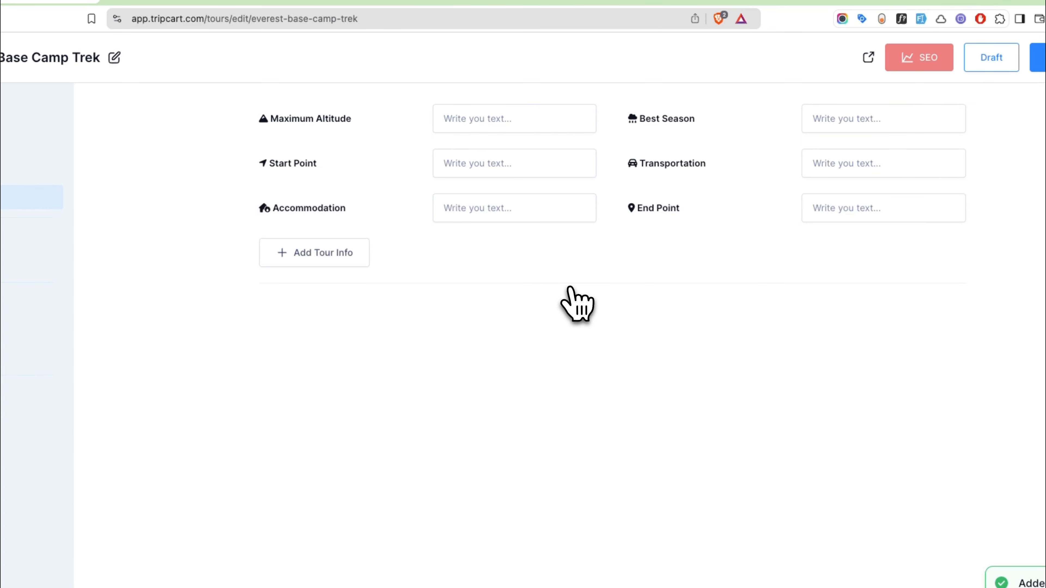
Step: Fill in the tour info with Maximum Altitude 5545m, Best Season March and April, and Start Point Kathmandu
{"action": "left_click", "coordinate": [488, 117]}
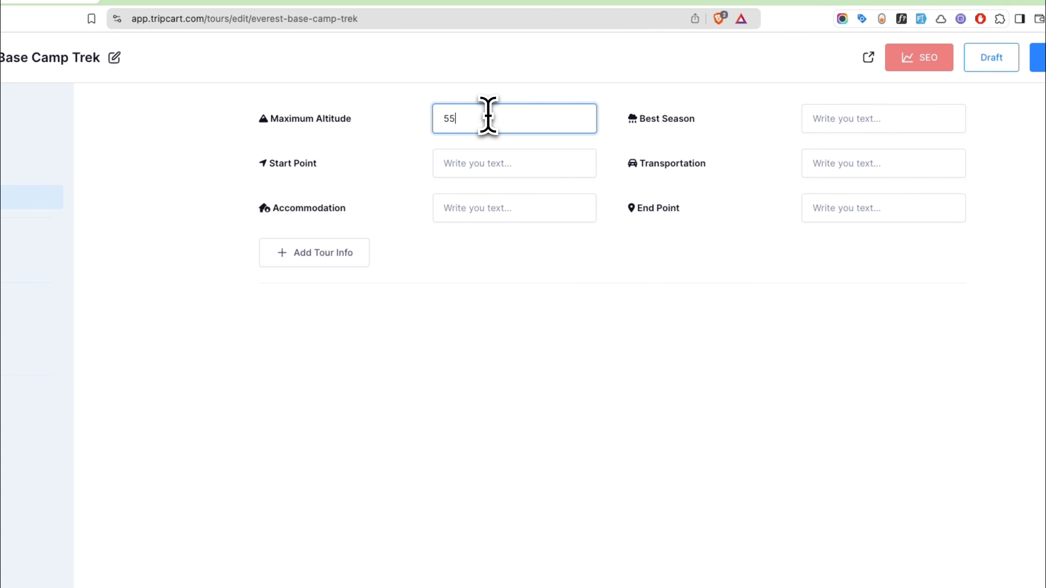
{"action": "left_click", "coordinate": [840, 120]}
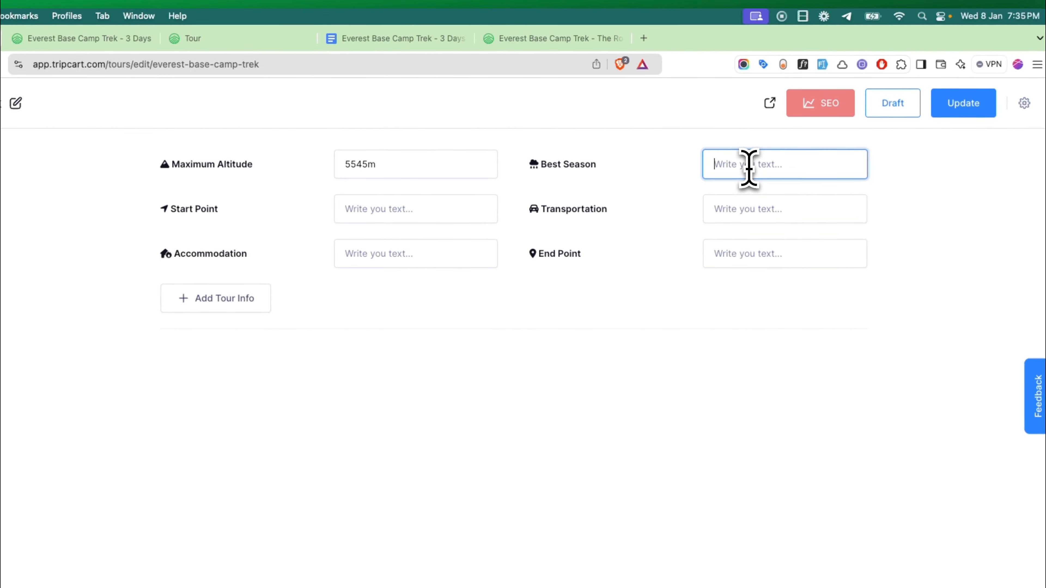
{"action": "type", "text": "March and April"}
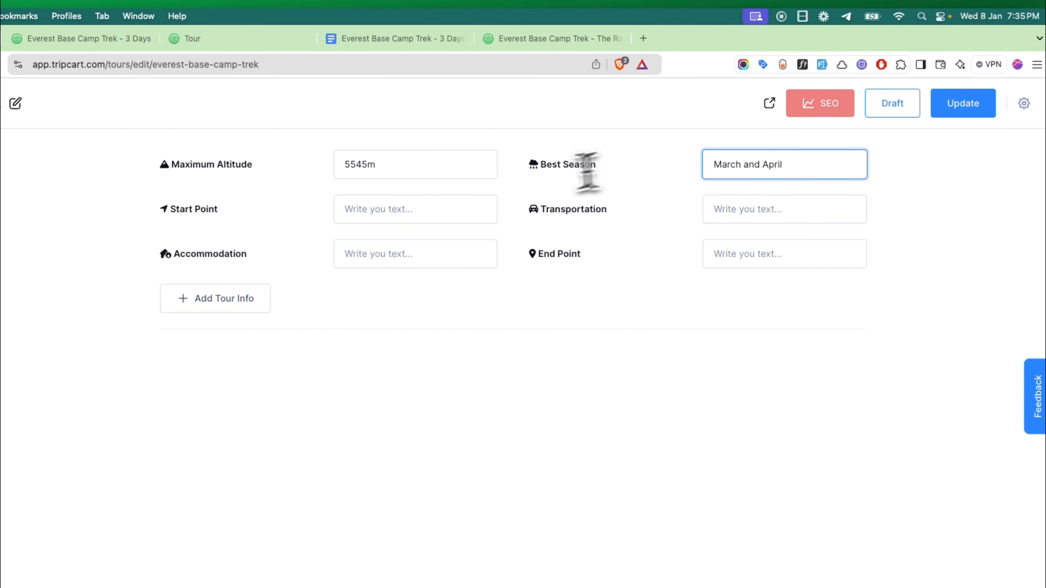
{"action": "left_click", "coordinate": [454, 210]}
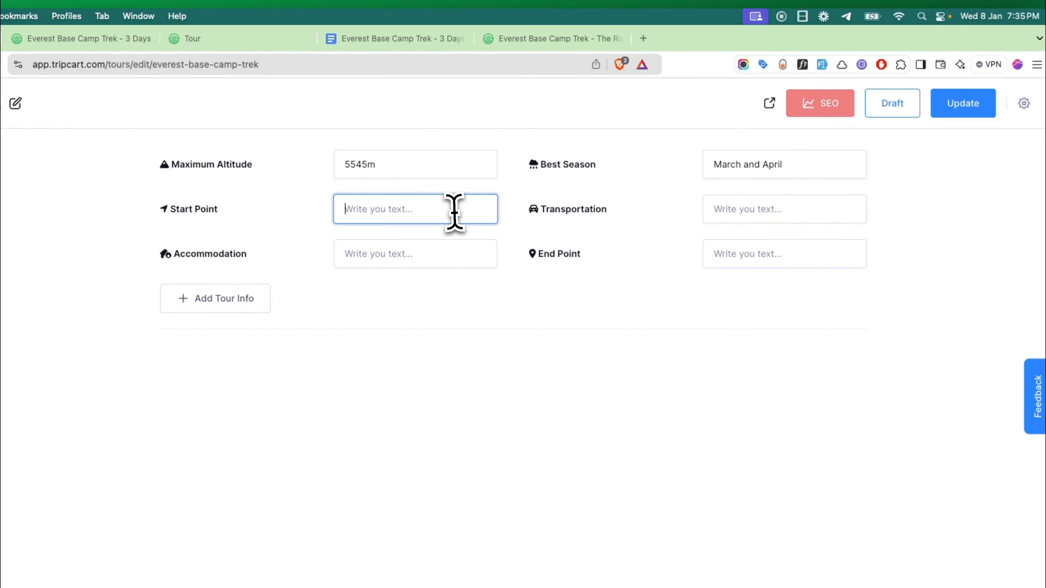
{"action": "type", "text": "Kathmandu"}
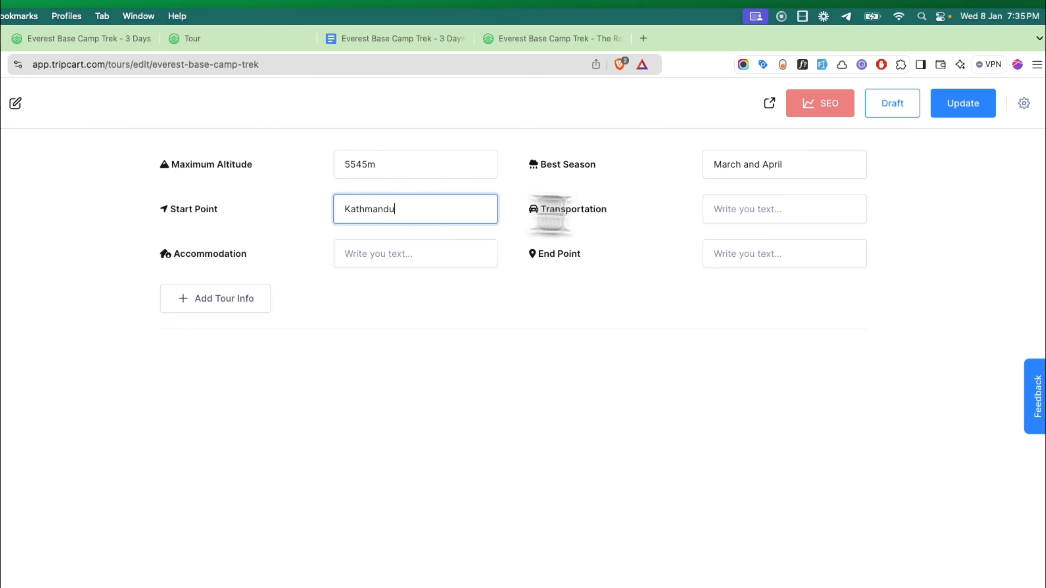
Step: Set Transportation to Everest, Accommodation to 3 Star Hotel and End Point to Kathmandu, and update the tour
{"action": "left_click", "coordinate": [784, 220]}
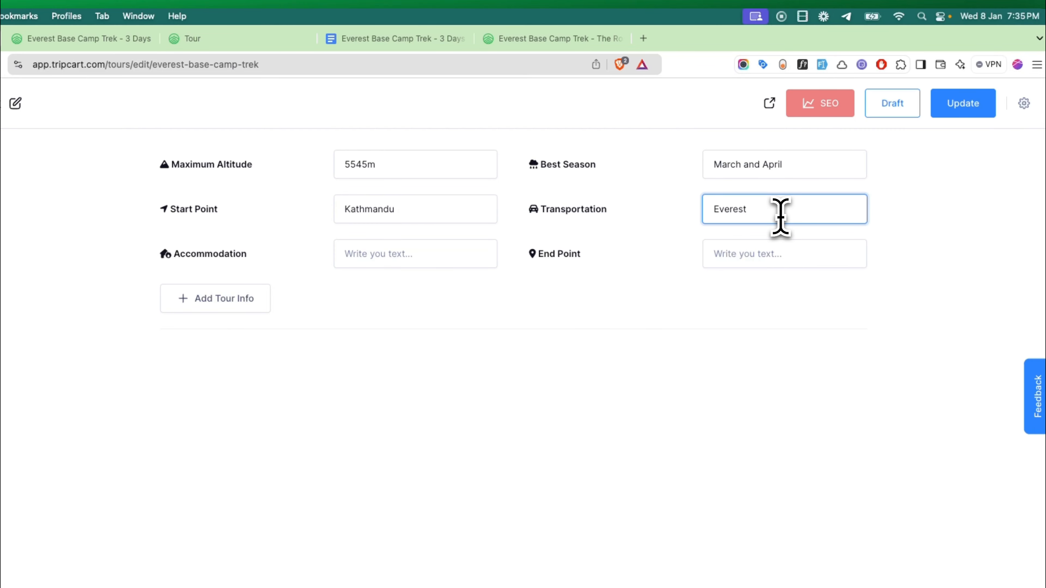
{"action": "left_click", "coordinate": [430, 256]}
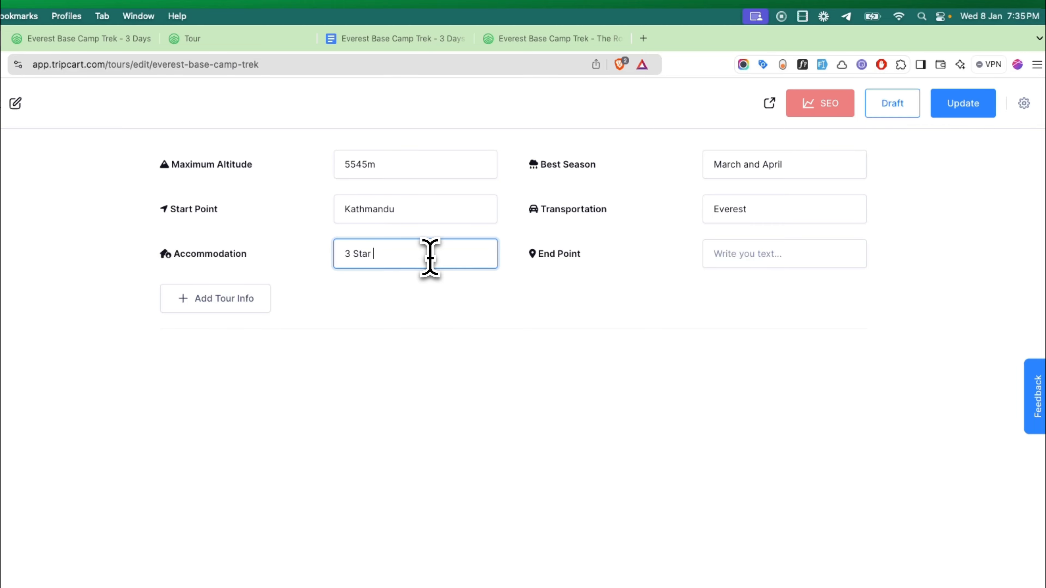
{"action": "type", "text": "3 Star Hotel"}
{"action": "left_click", "coordinate": [750, 256]}
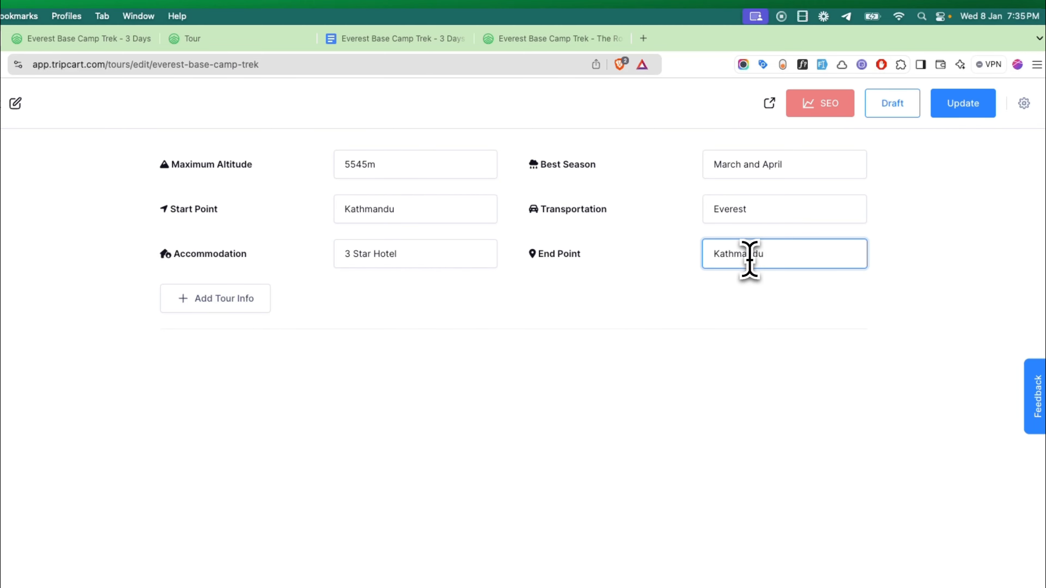
{"action": "left_click", "coordinate": [951, 113]}
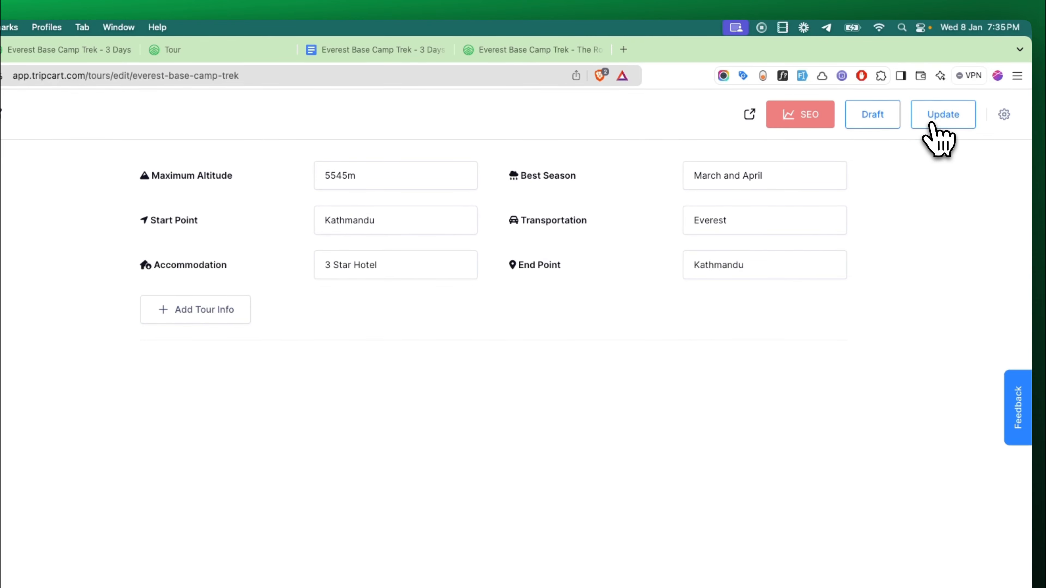
Step: Reload the published Everest Base Camp Trek page and check the trip facts shown under its title
{"action": "left_click", "coordinate": [88, 53]}
{"action": "left_click", "coordinate": [109, 78]}
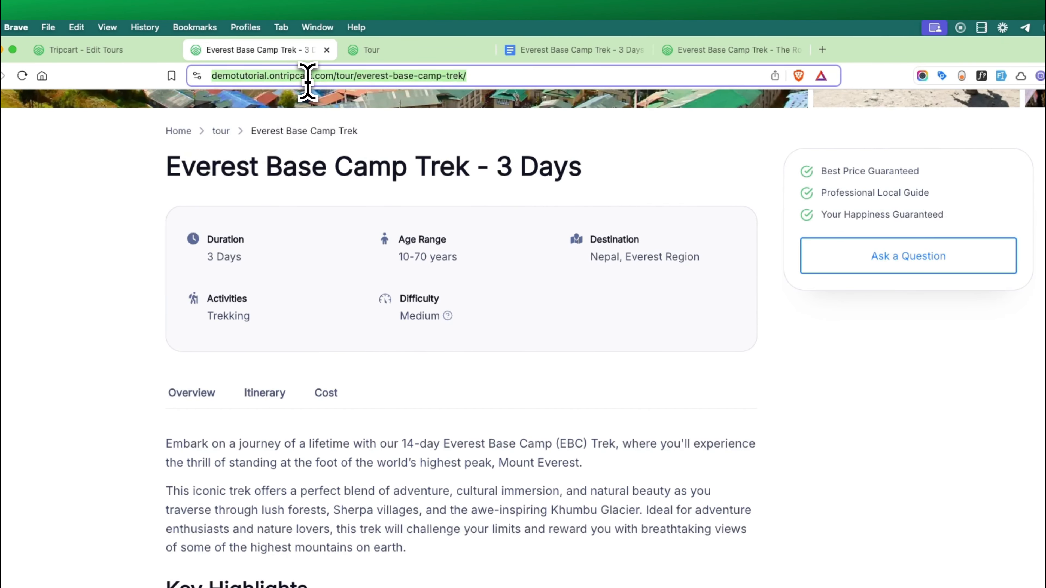
{"action": "key", "text": "Return"}
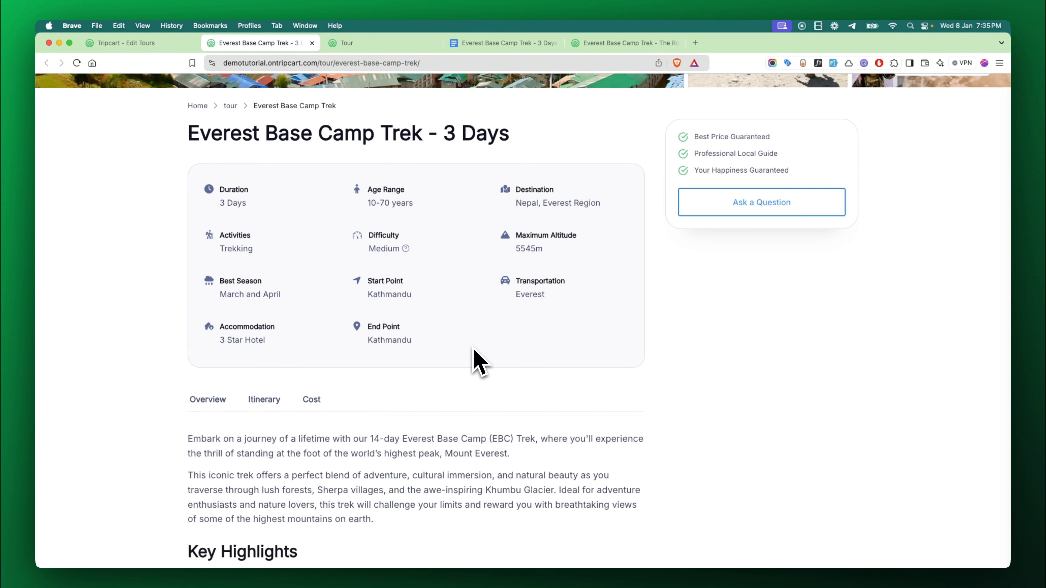
Step: Check the price categories in the tour editor's Price section and enable the Child price category in the tour settings
{"action": "left_click", "coordinate": [171, 42]}
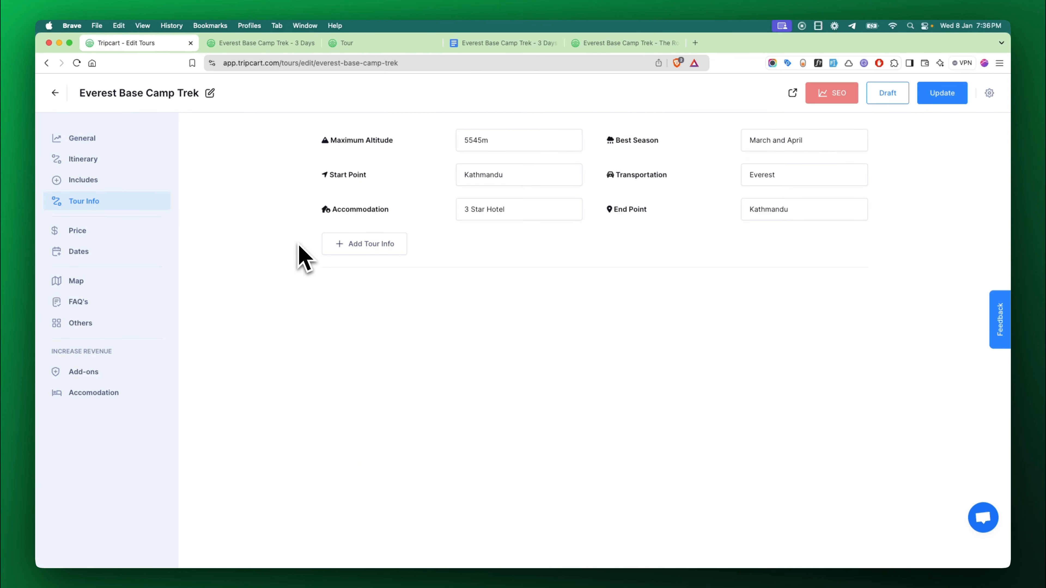
{"action": "left_click", "coordinate": [102, 231]}
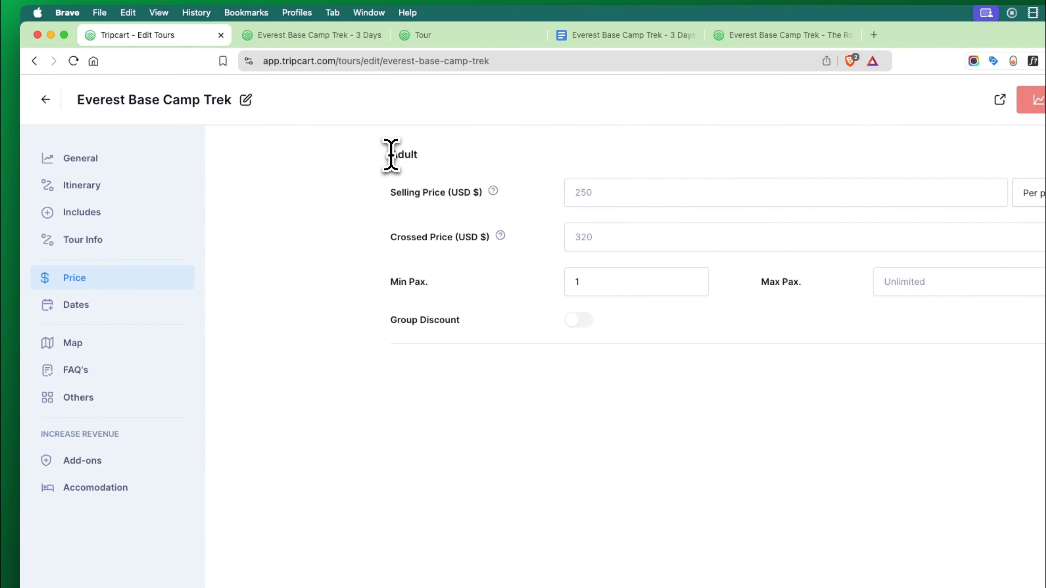
{"action": "left_click_drag", "start_coordinate": [391, 155], "coordinate": [437, 156]}
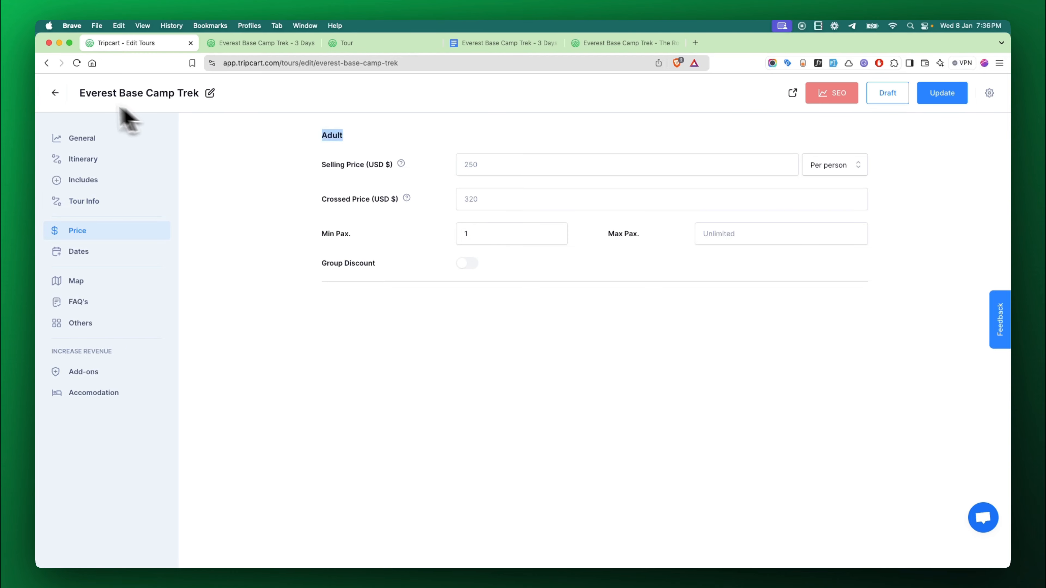
{"action": "left_click", "coordinate": [55, 93]}
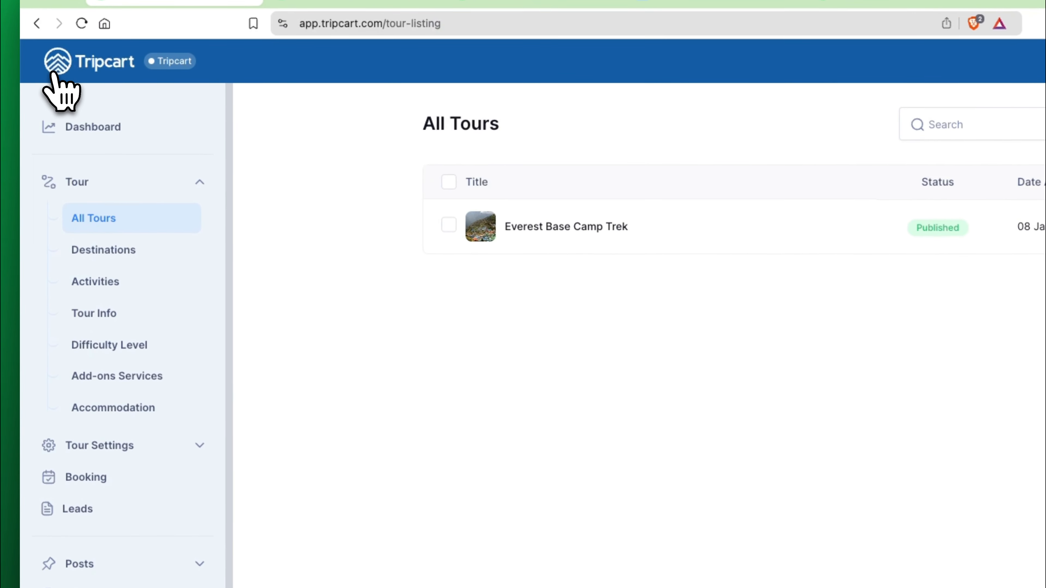
{"action": "left_click", "coordinate": [110, 448]}
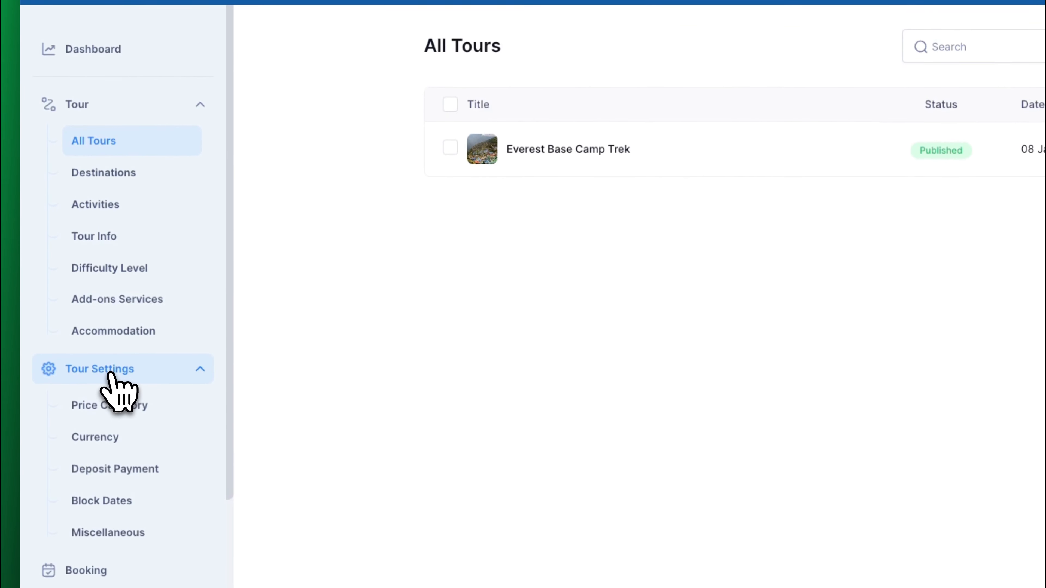
{"action": "left_click", "coordinate": [101, 406]}
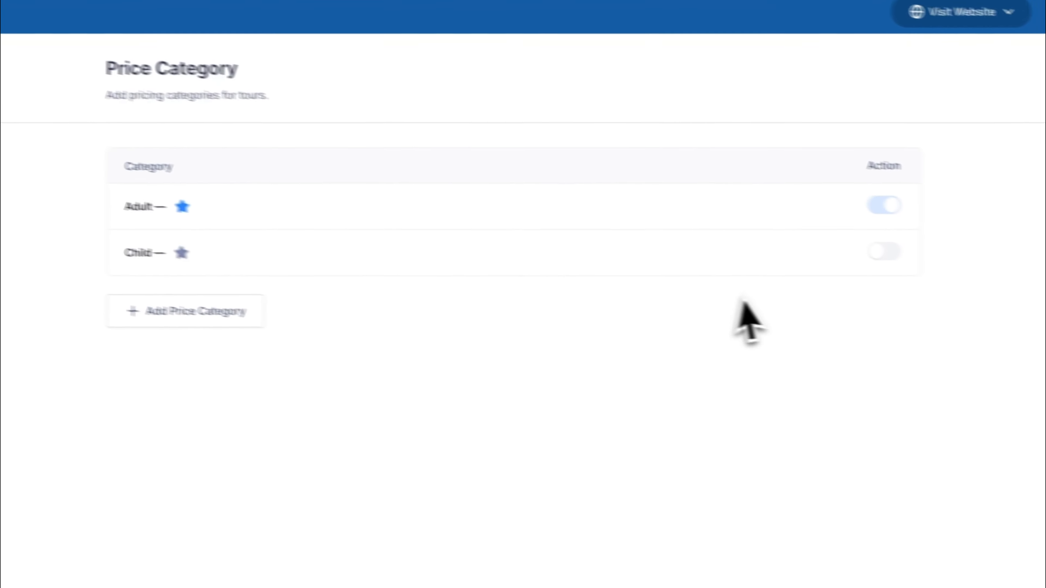
{"action": "left_click", "coordinate": [826, 242]}
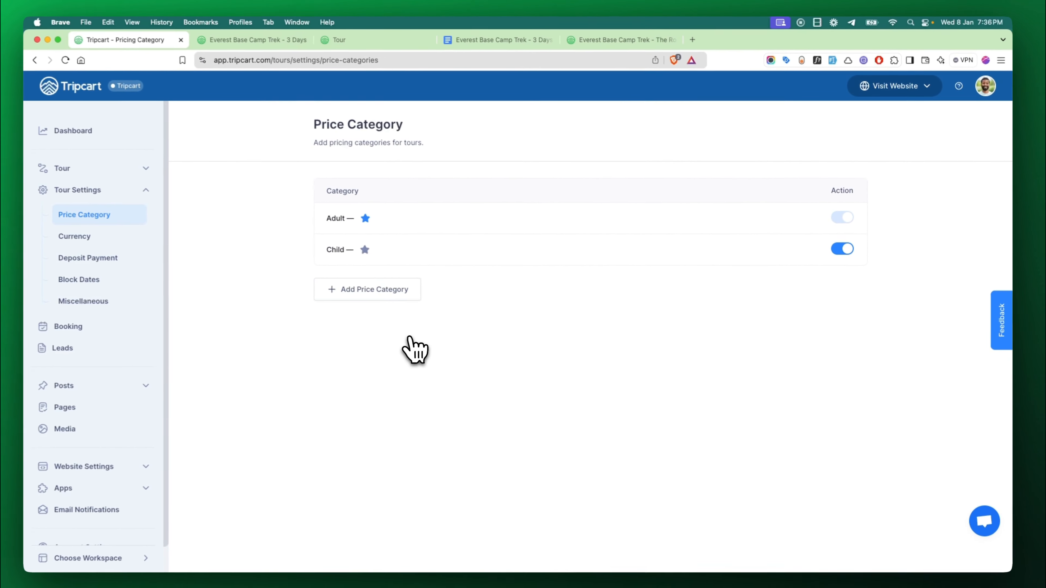
{"action": "left_click", "coordinate": [383, 291]}
{"action": "type", "text": "Adult"}
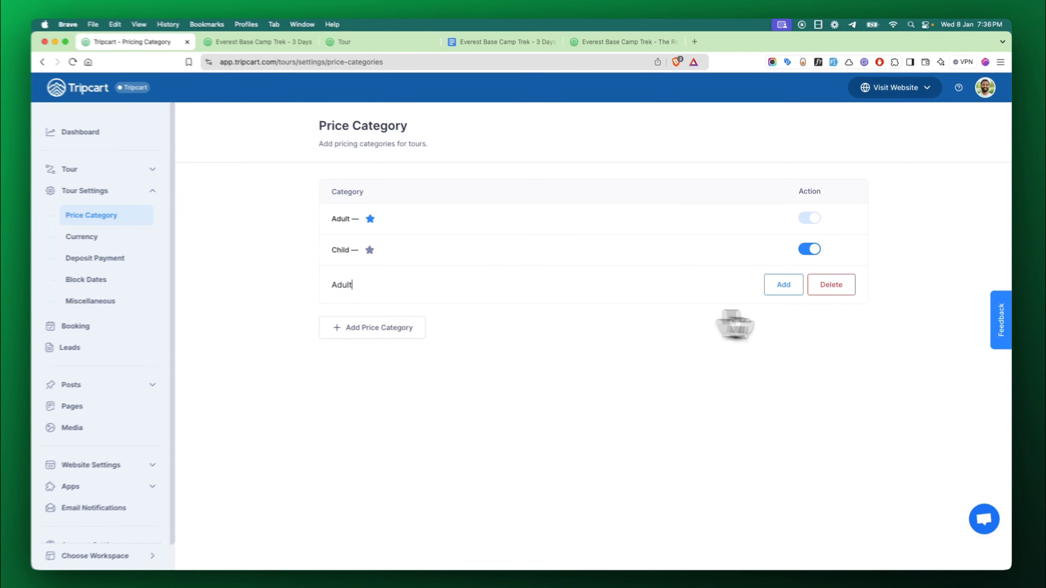
{"action": "left_click", "coordinate": [831, 284]}
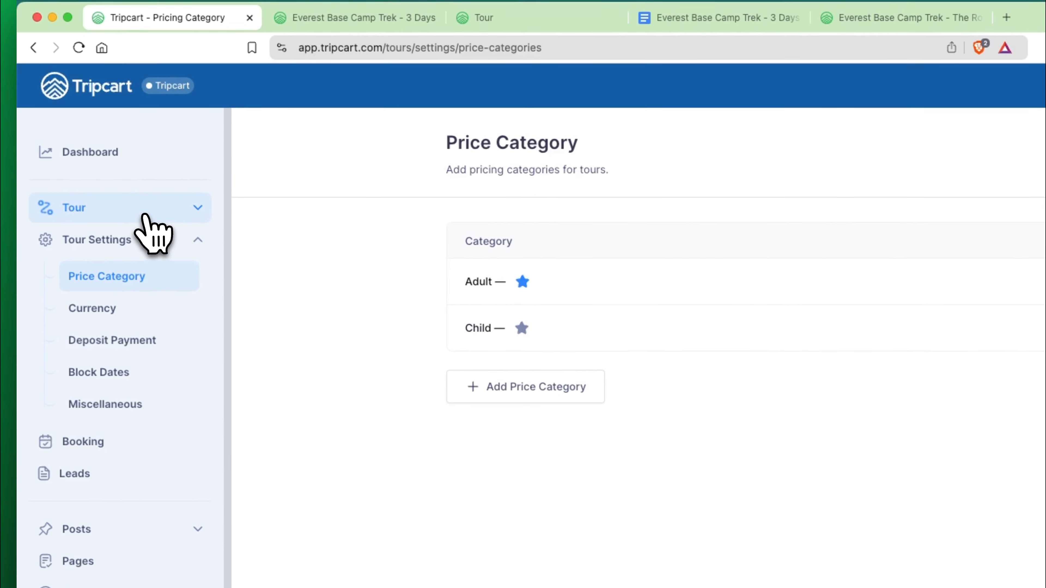
Step: Reopen the Everest Base Camp Trek tour's Price section and examine the Adult and Child pricing fields
{"action": "left_click", "coordinate": [114, 192]}
{"action": "left_click", "coordinate": [79, 226]}
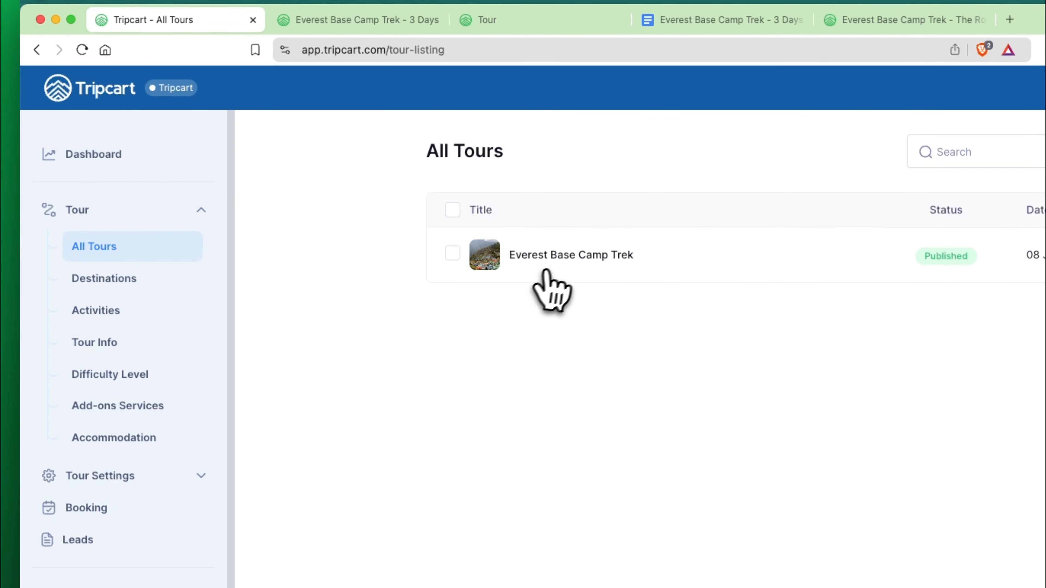
{"action": "left_click", "coordinate": [549, 256]}
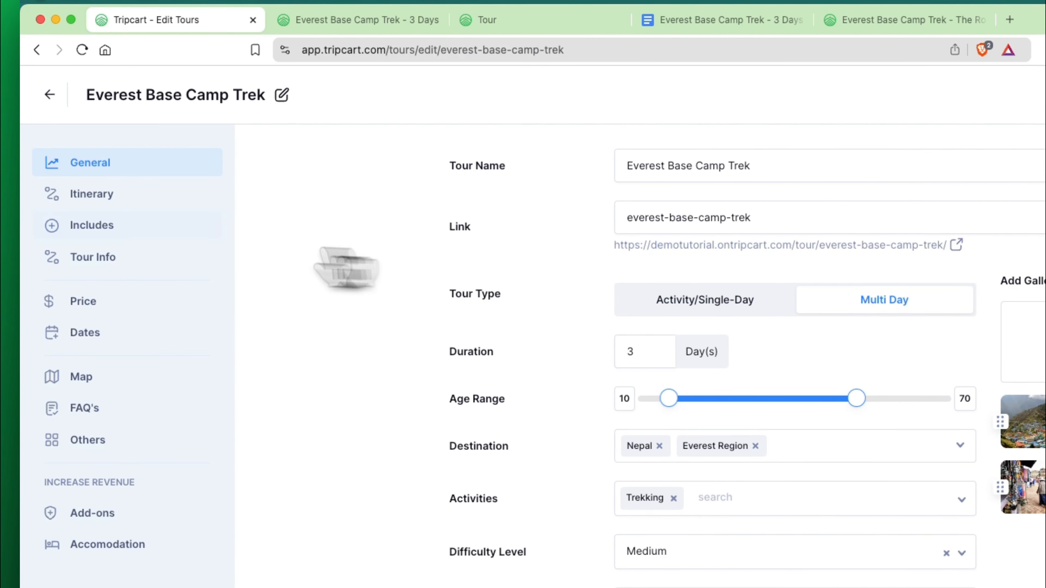
{"action": "left_click", "coordinate": [85, 307]}
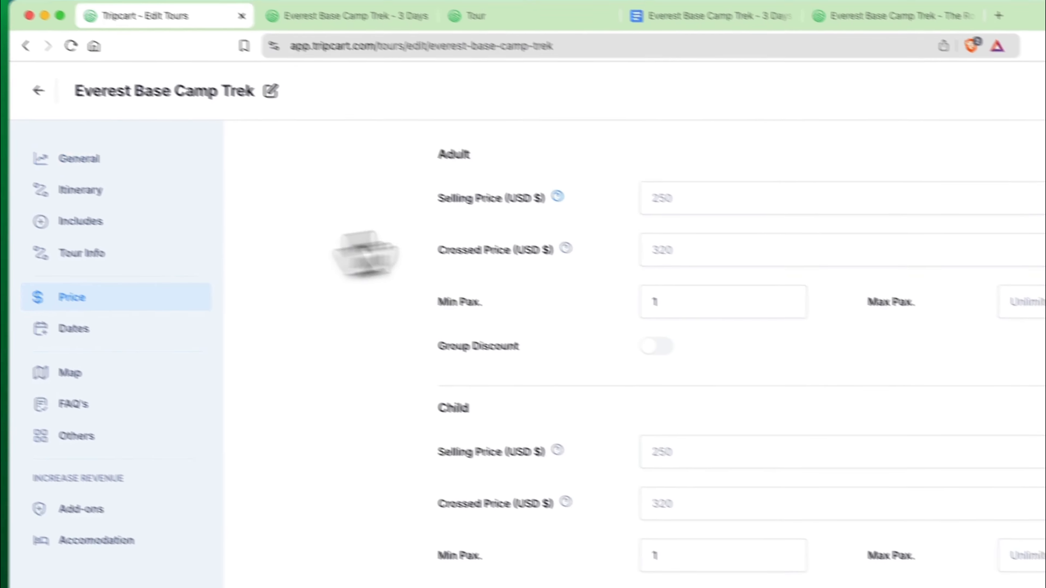
{"action": "double_click", "coordinate": [354, 124]}
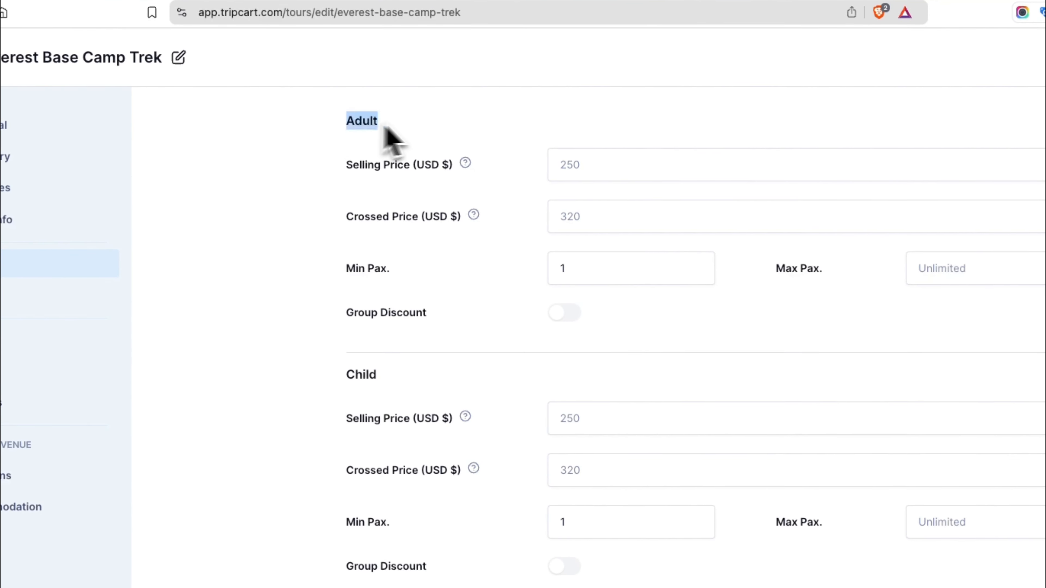
{"action": "double_click", "coordinate": [358, 375]}
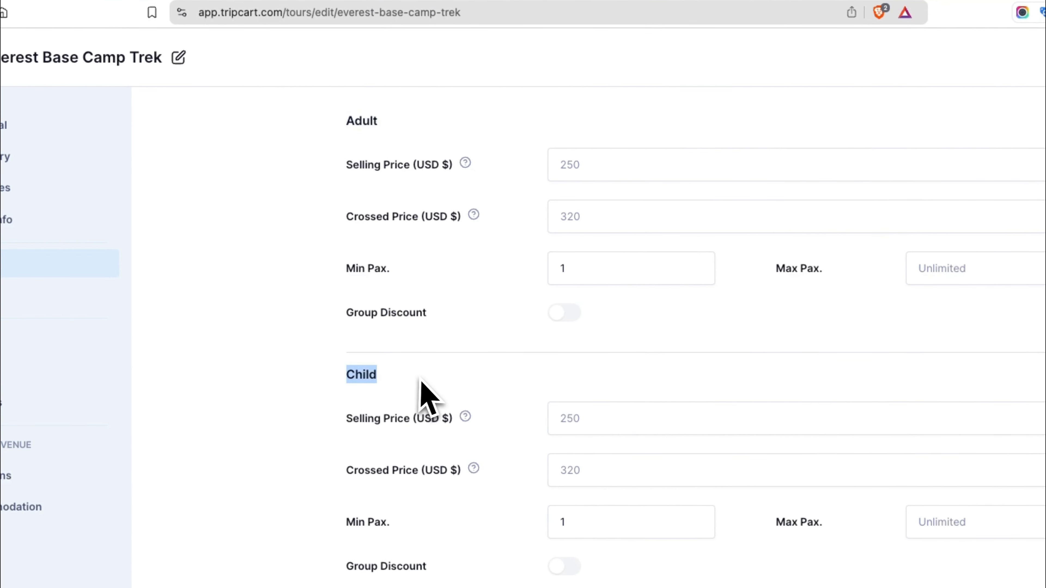
{"action": "left_click", "coordinate": [470, 394]}
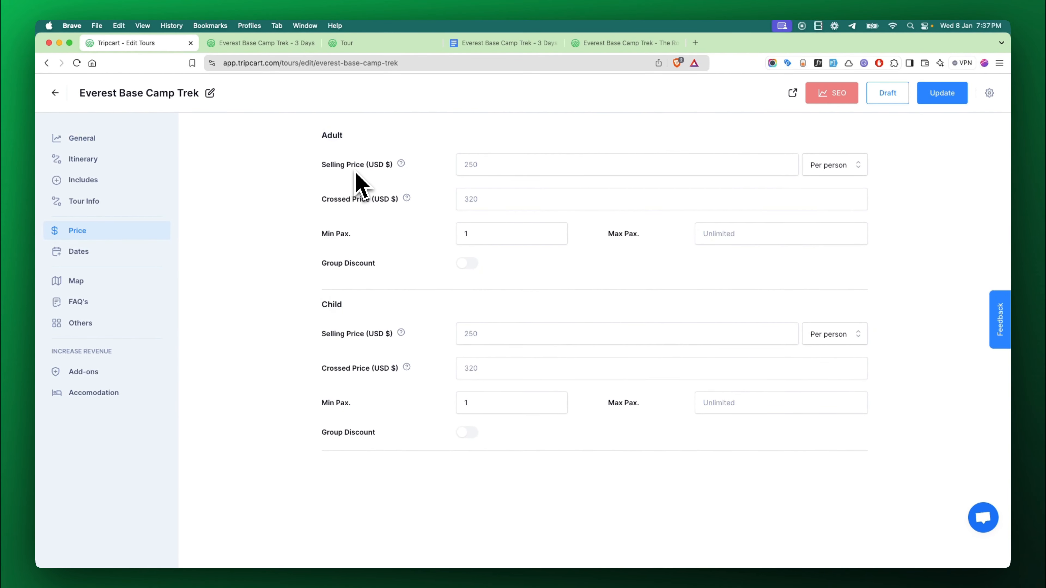
{"action": "mouse_move", "coordinate": [408, 203]}
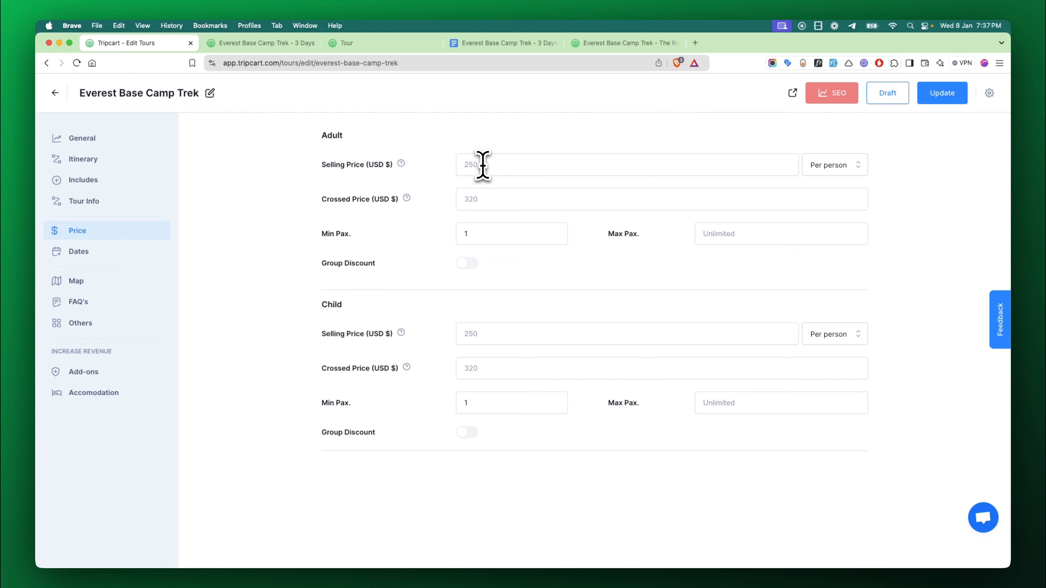
Step: Set the Adult selling price to 1000 USD per person and its crossed price to 1200 USD
{"action": "left_click", "coordinate": [483, 165]}
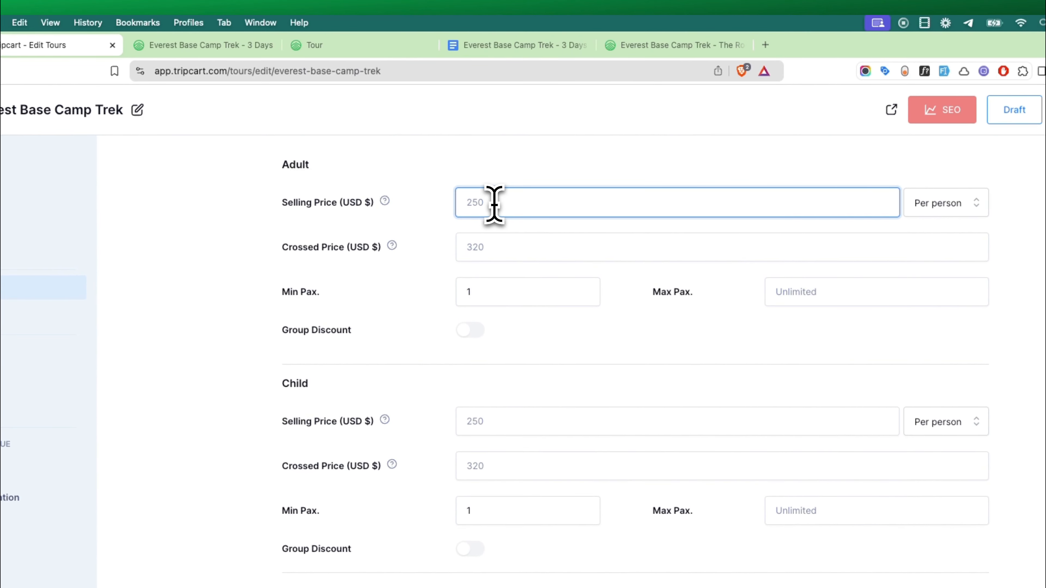
{"action": "type", "text": "100"}
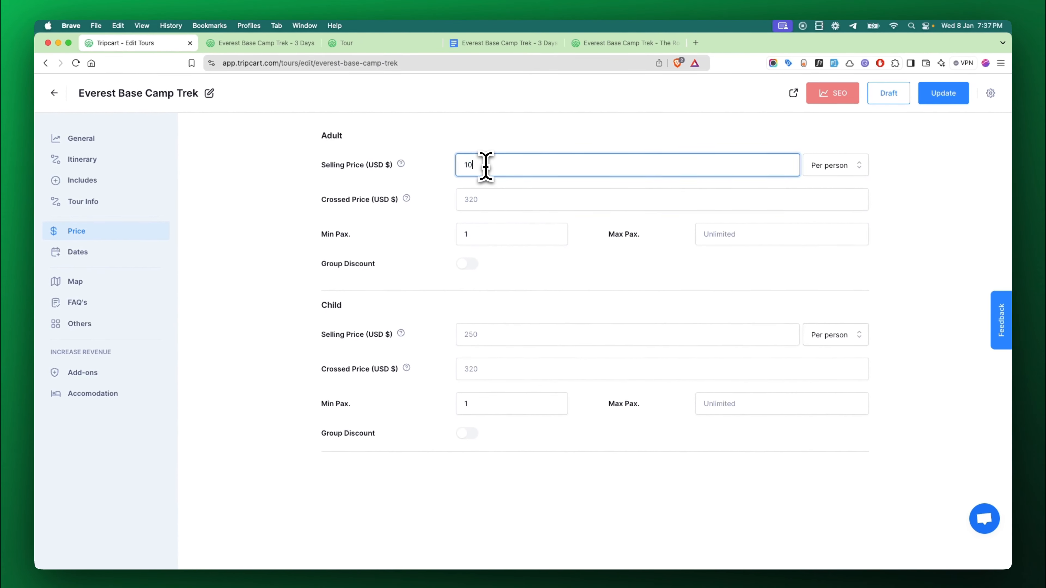
{"action": "type", "text": "0"}
{"action": "left_click", "coordinate": [489, 199]}
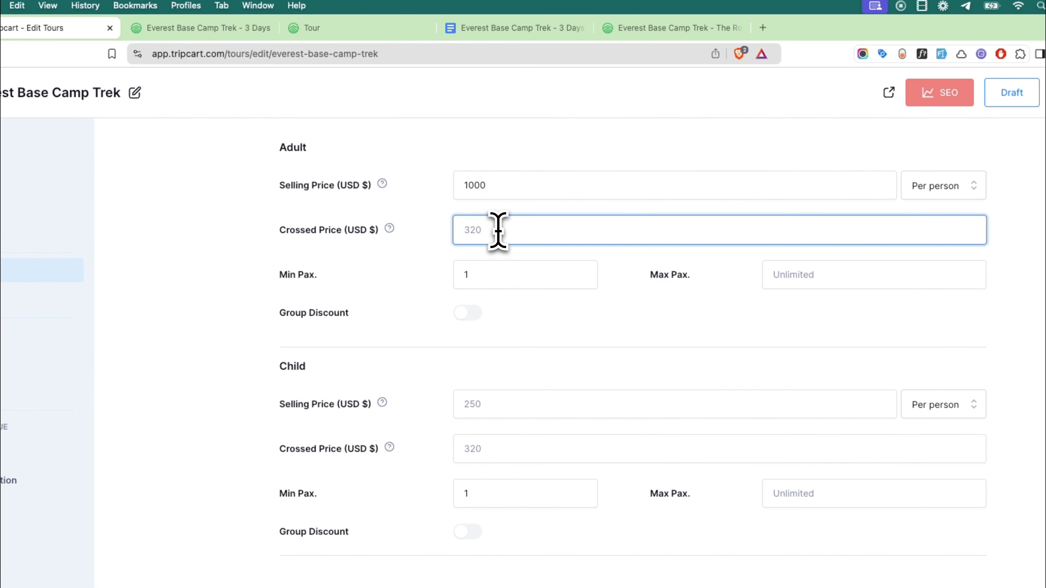
{"action": "type", "text": "1200"}
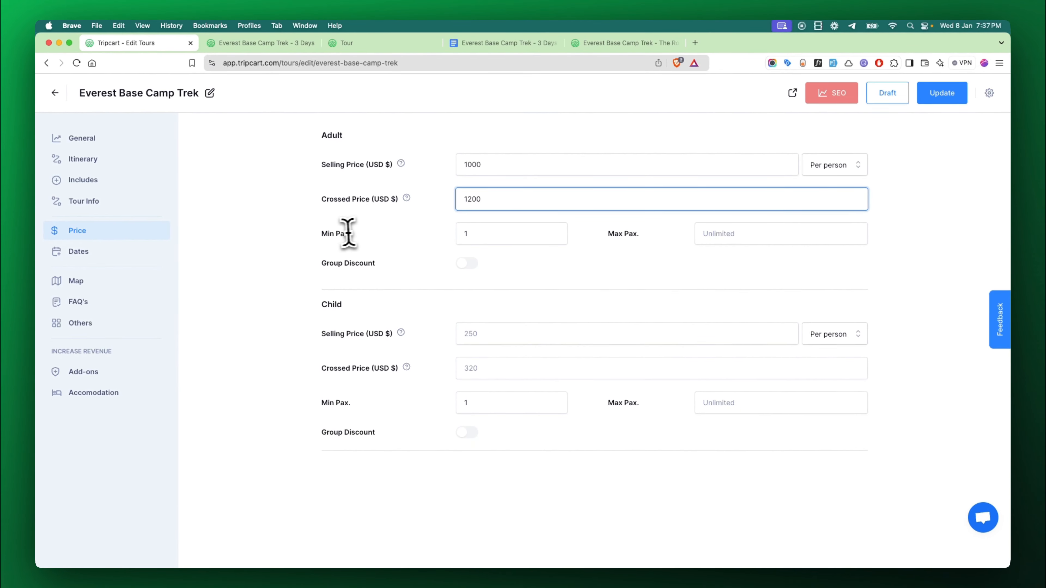
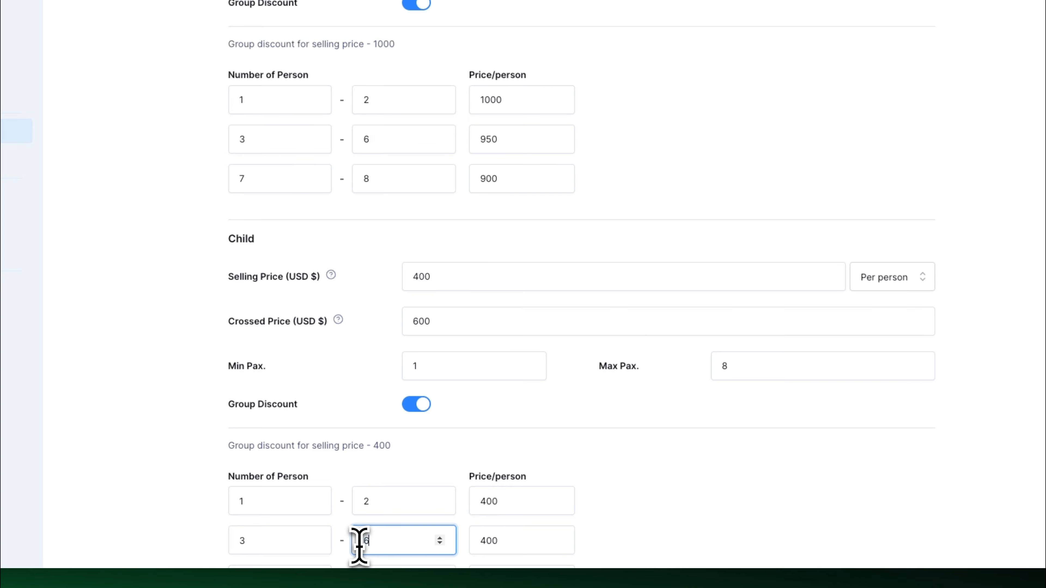
Step: Set the Child group discount prices to 350 per person for 3-6 people and 300 for 7-8 people
{"action": "scroll", "coordinate": [474, 542], "scroll_direction": "down", "scroll_amount": 2}
{"action": "double_click", "coordinate": [478, 461]}
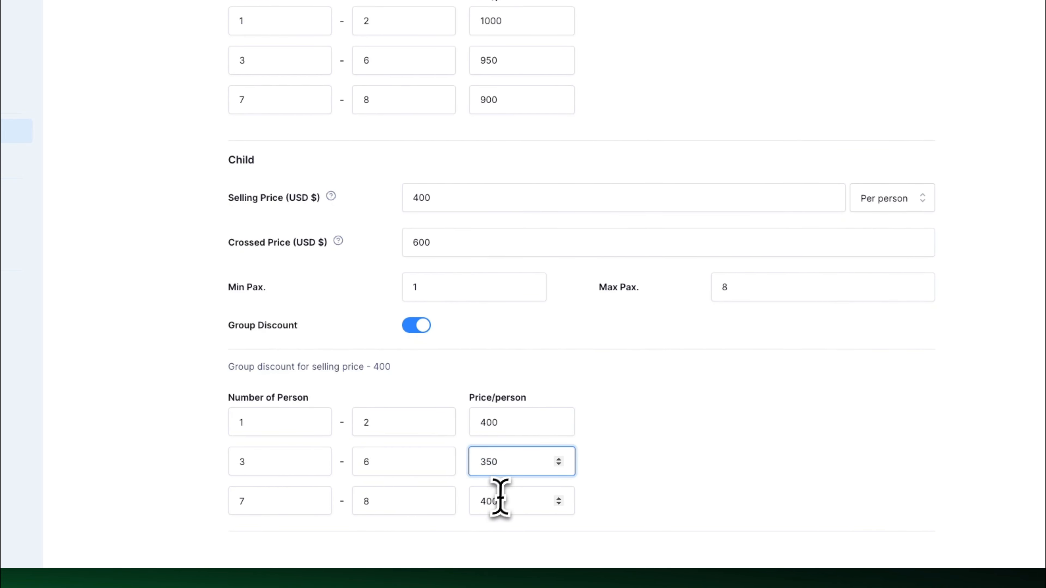
{"action": "left_click_drag", "start_coordinate": [489, 502], "coordinate": [468, 503]}
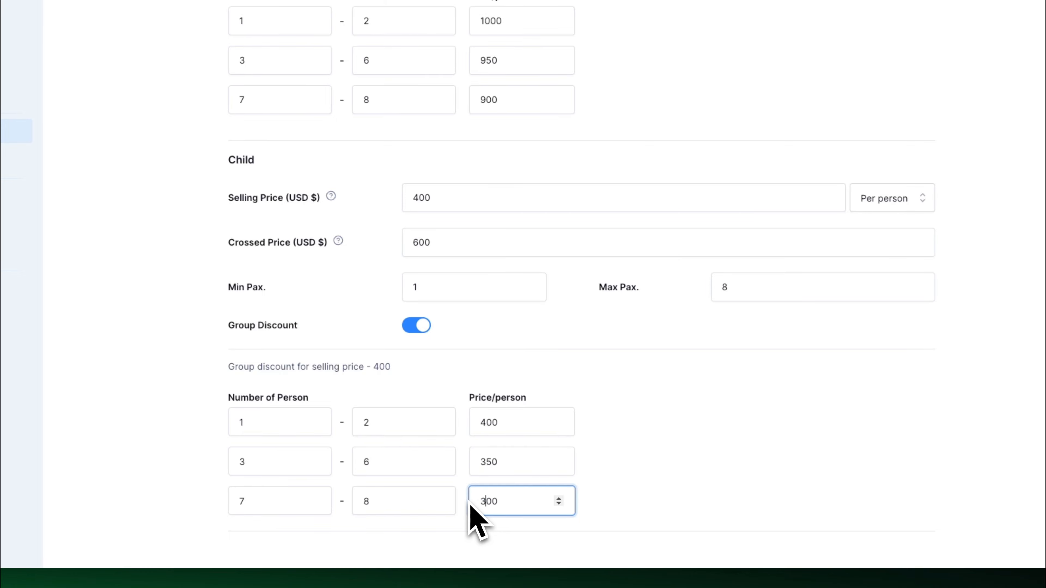
{"action": "left_click", "coordinate": [697, 462]}
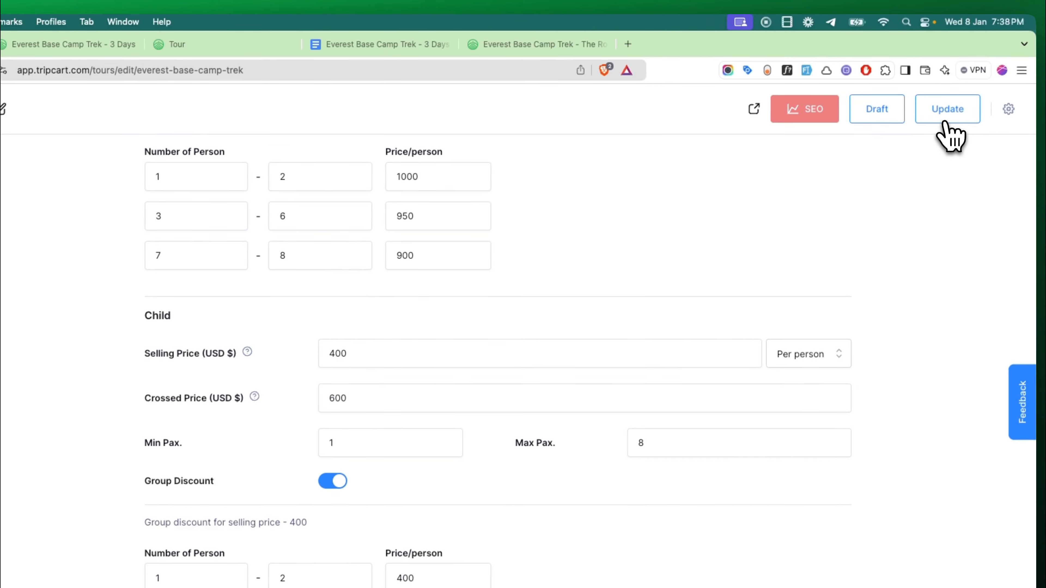
Step: Save the tour's pricing changes and check the price box on the public Everest Base Camp Trek page
{"action": "left_click", "coordinate": [944, 122]}
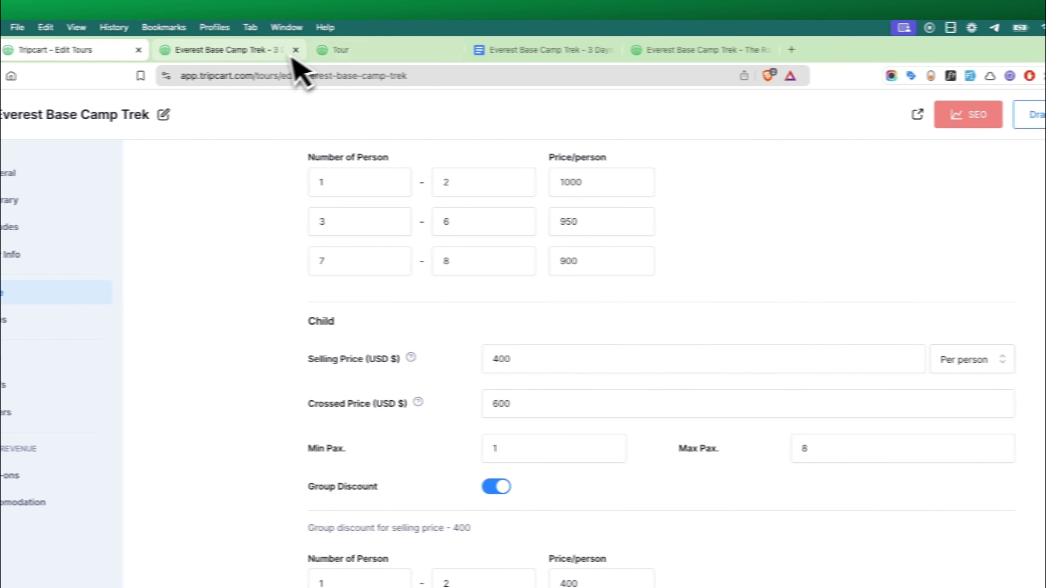
{"action": "left_click", "coordinate": [291, 57]}
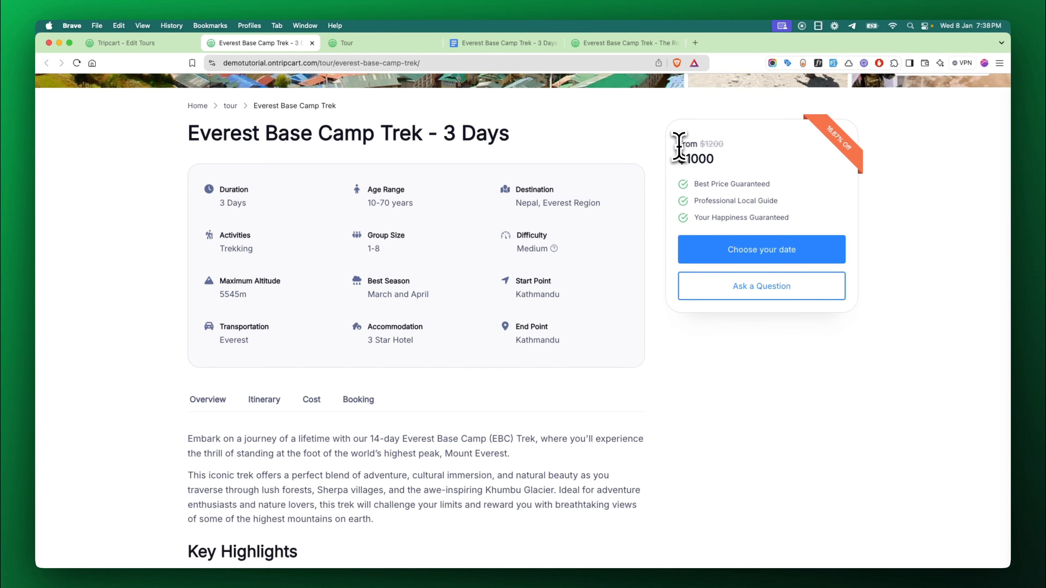
{"action": "double_click", "coordinate": [700, 159]}
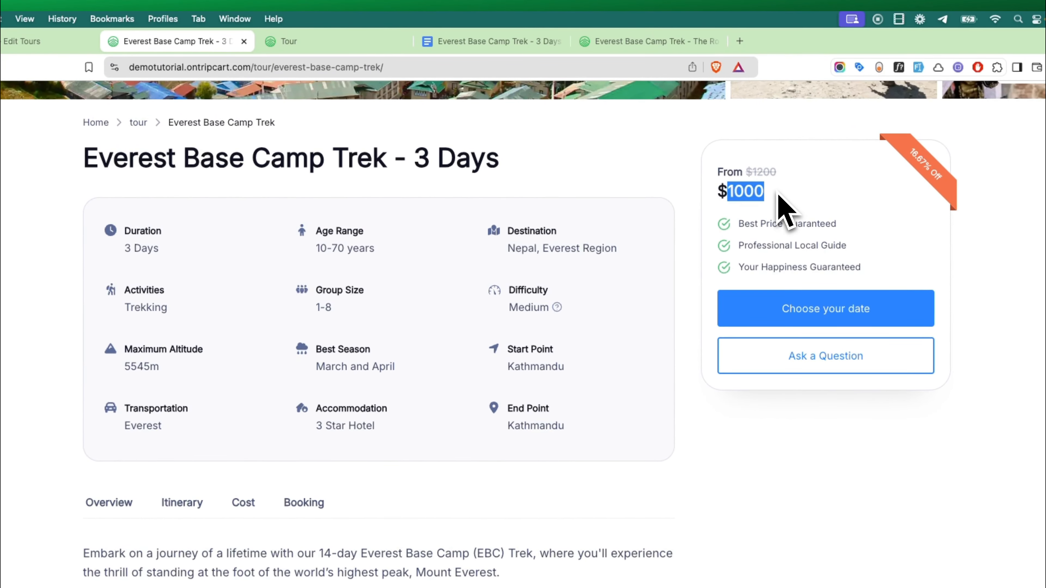
{"action": "left_click", "coordinate": [744, 194]}
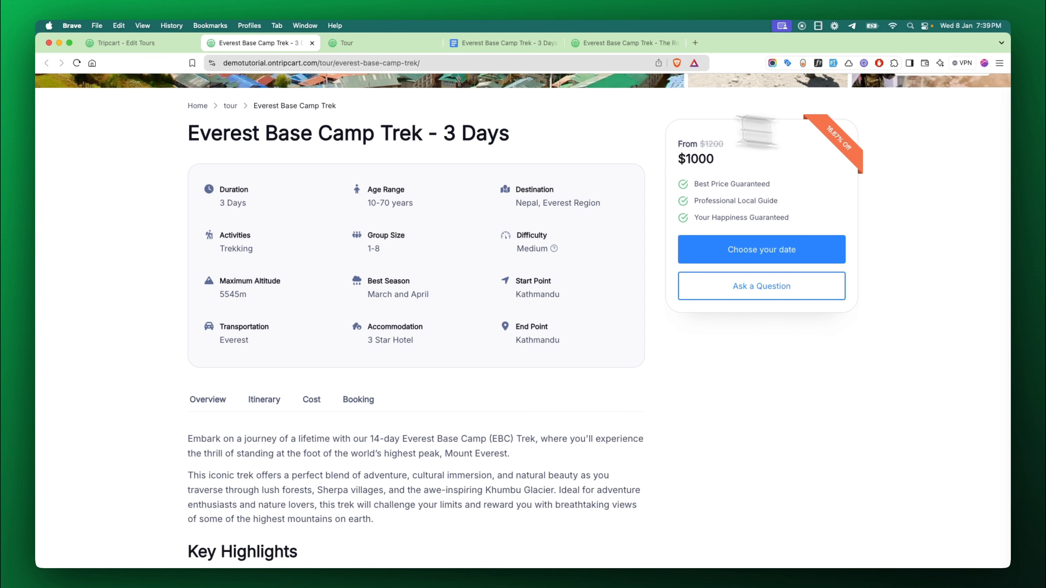
Step: Set the Discount % Format to Roundoff in the miscellaneous tour settings and save
{"action": "left_click", "coordinate": [158, 43]}
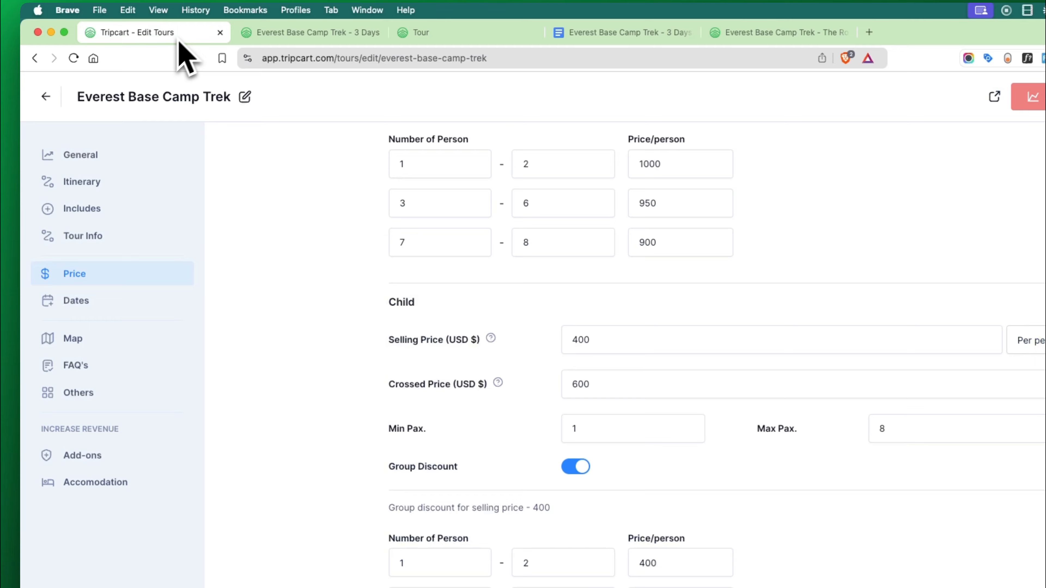
{"action": "left_click", "coordinate": [45, 97]}
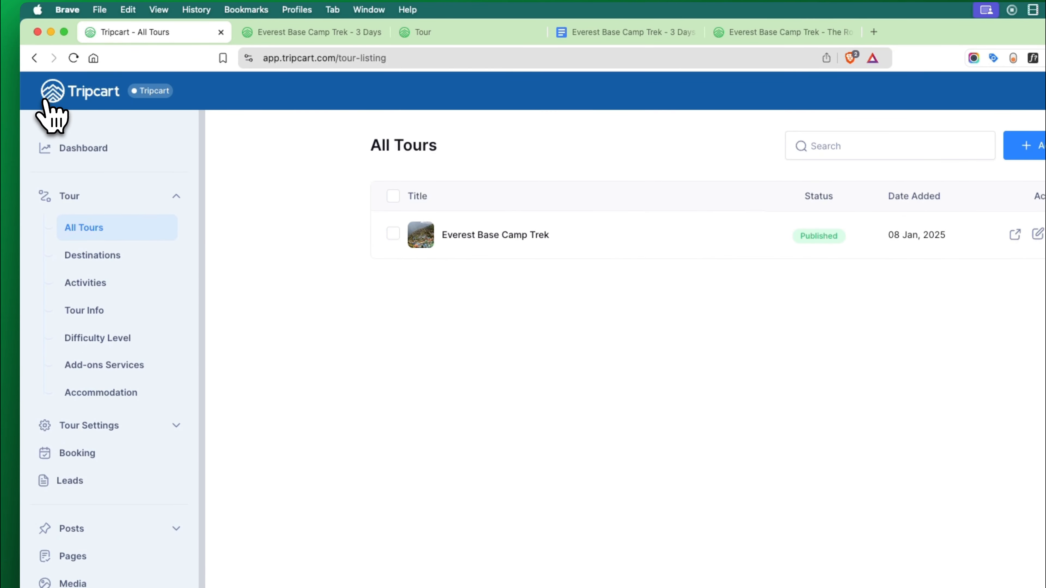
{"action": "left_click", "coordinate": [88, 425]}
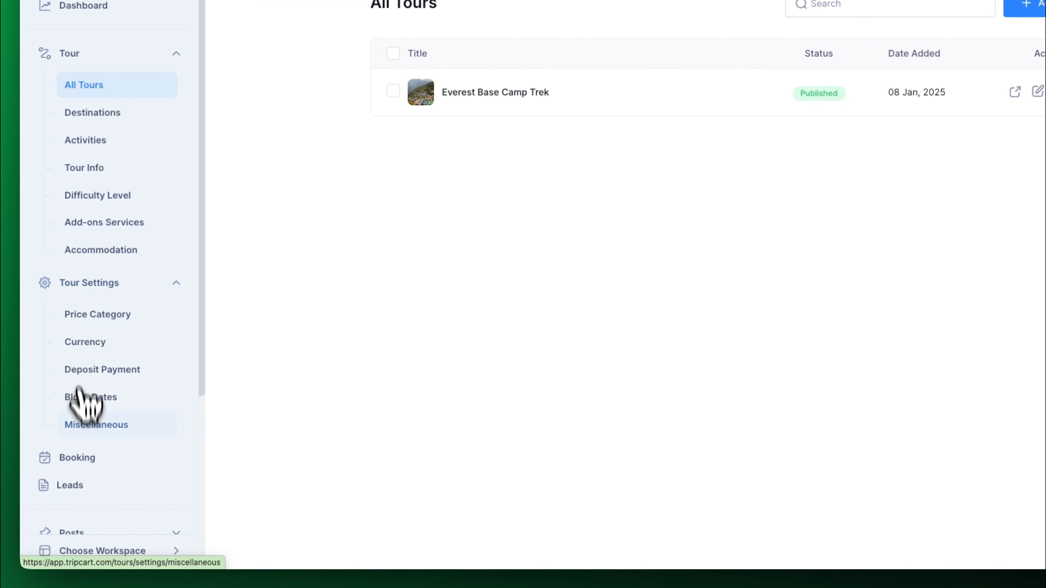
{"action": "left_click", "coordinate": [82, 424]}
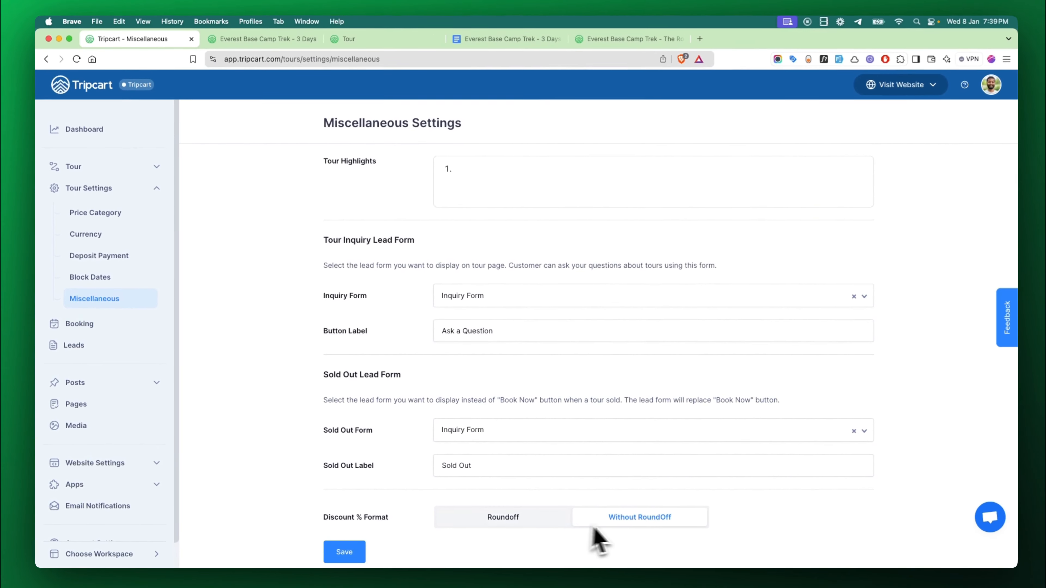
{"action": "left_click", "coordinate": [544, 518]}
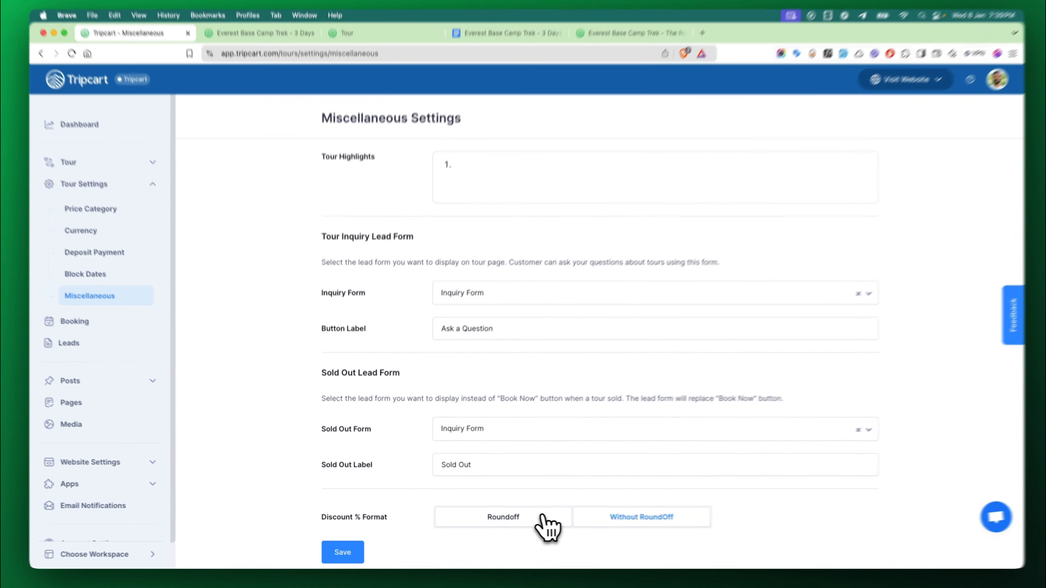
{"action": "left_click", "coordinate": [346, 554]}
Step: Reload the public Everest Base Camp Trek page and check the discount badge on the price box
{"action": "left_click", "coordinate": [284, 50]}
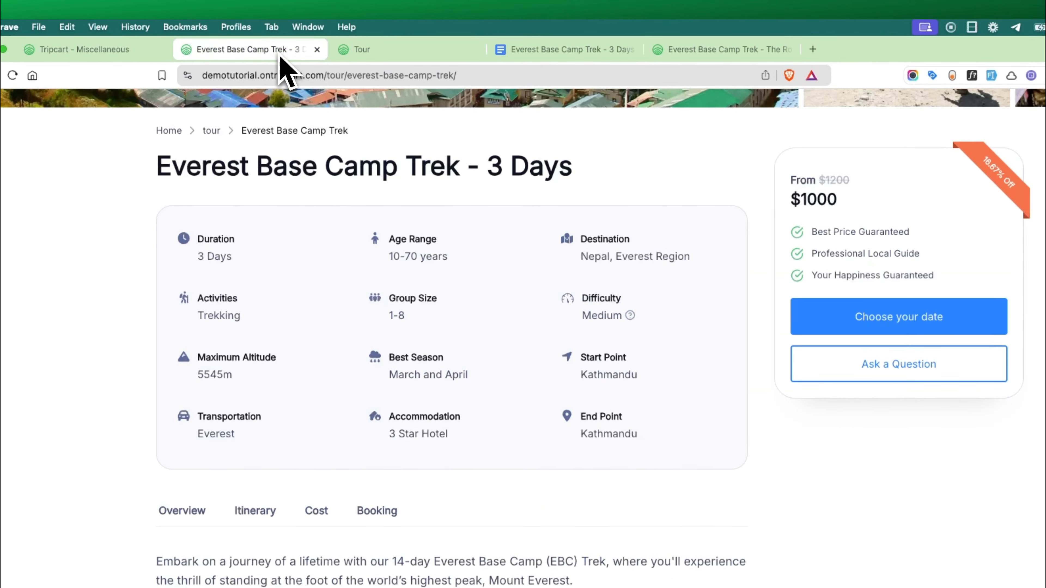
{"action": "left_click", "coordinate": [297, 75]}
{"action": "key", "text": "Return"}
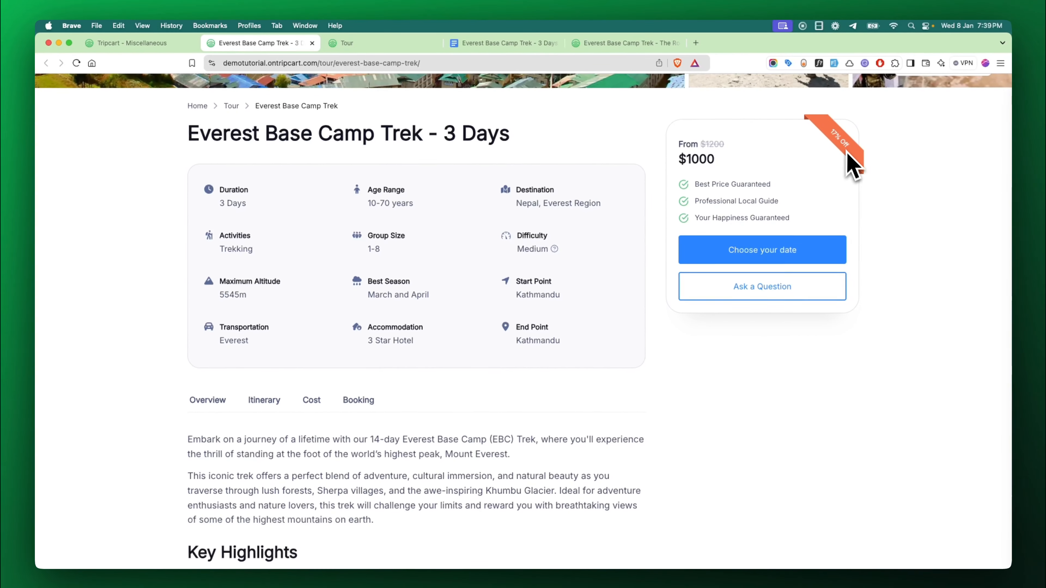
Step: Reopen the Everest Base Camp Trek tour's Dates section and delete the Jan 8, 2025 starting date
{"action": "left_click", "coordinate": [169, 43]}
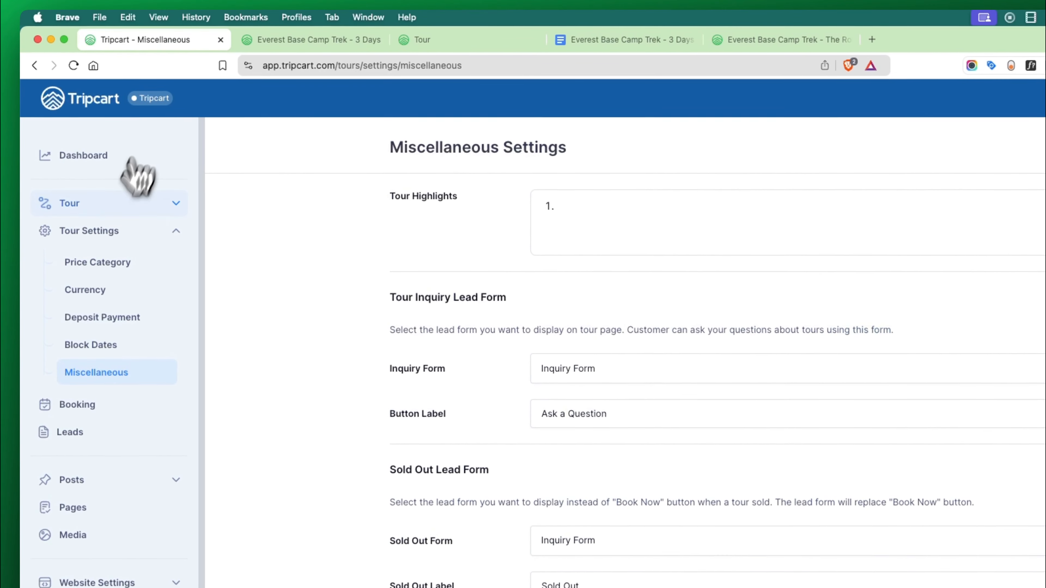
{"action": "left_click", "coordinate": [105, 204]}
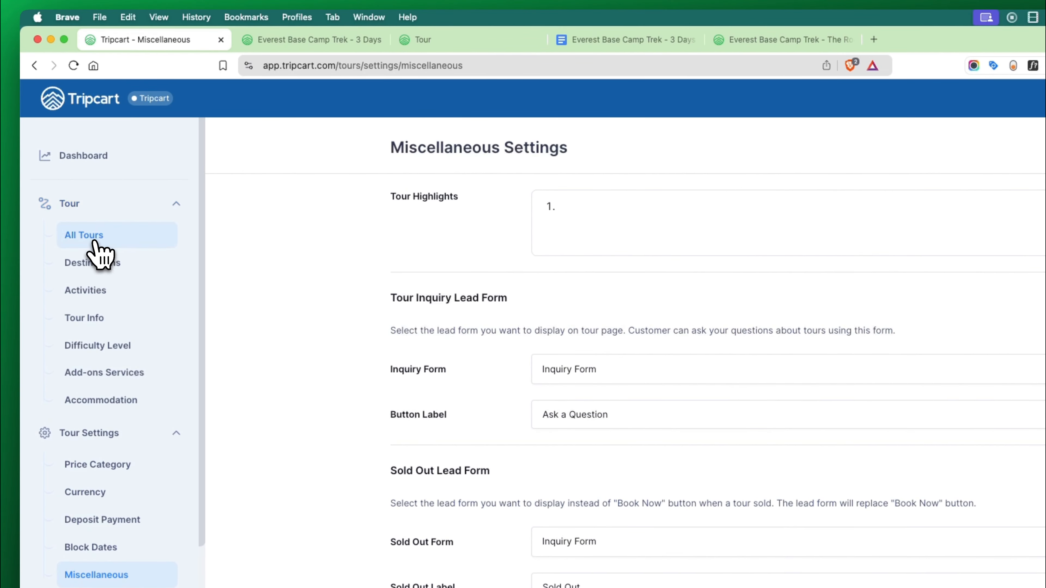
{"action": "left_click", "coordinate": [86, 235]}
{"action": "left_click", "coordinate": [492, 242]}
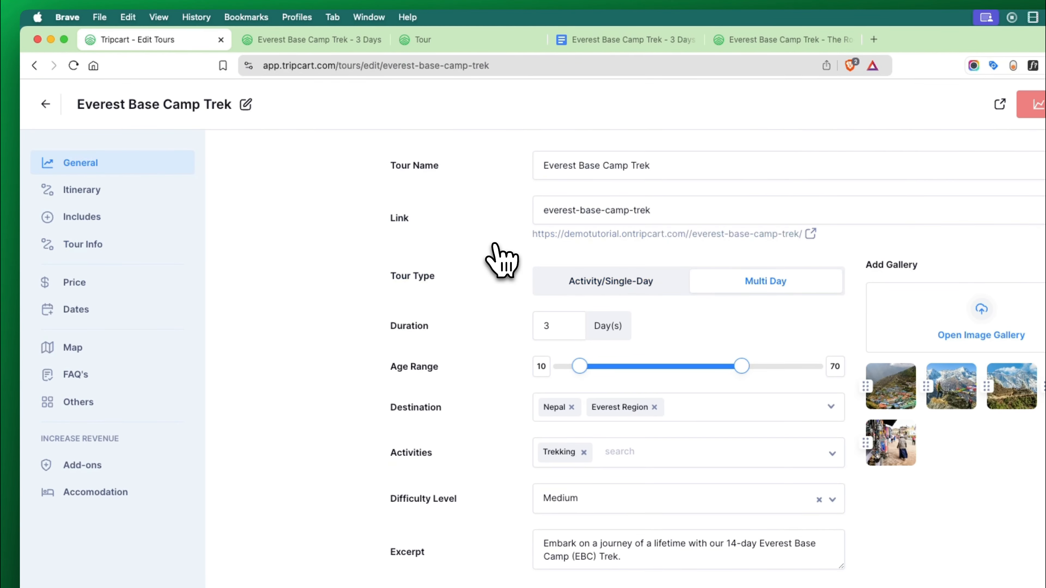
{"action": "left_click", "coordinate": [123, 284]}
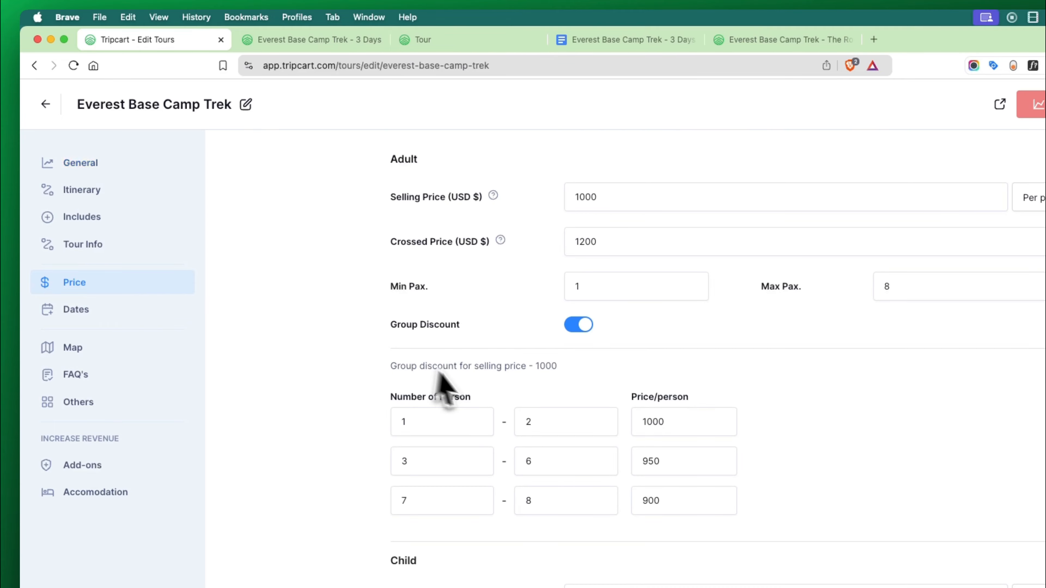
{"action": "left_click", "coordinate": [124, 314]}
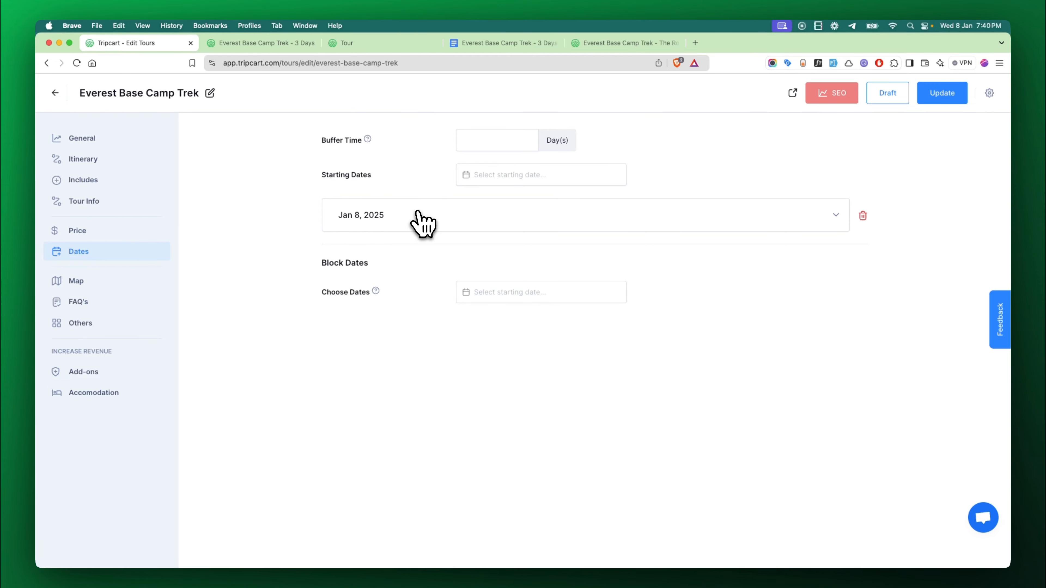
{"action": "left_click", "coordinate": [862, 216]}
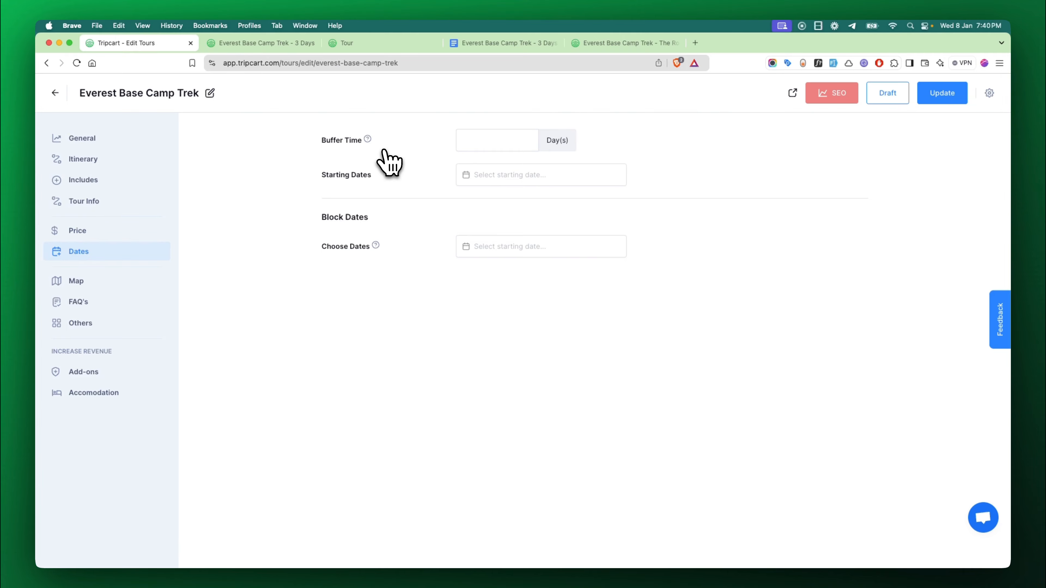
Step: Set the tour's buffer time to 2 days and add January 9, 2025 as a starting date
{"action": "left_click", "coordinate": [478, 139]}
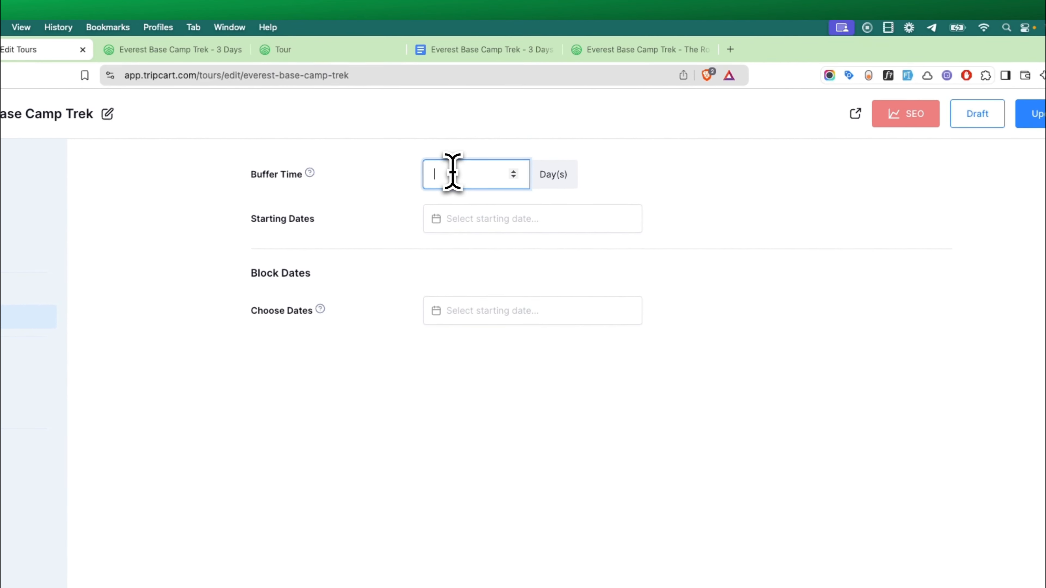
{"action": "type", "text": "2"}
{"action": "left_click", "coordinate": [645, 177]}
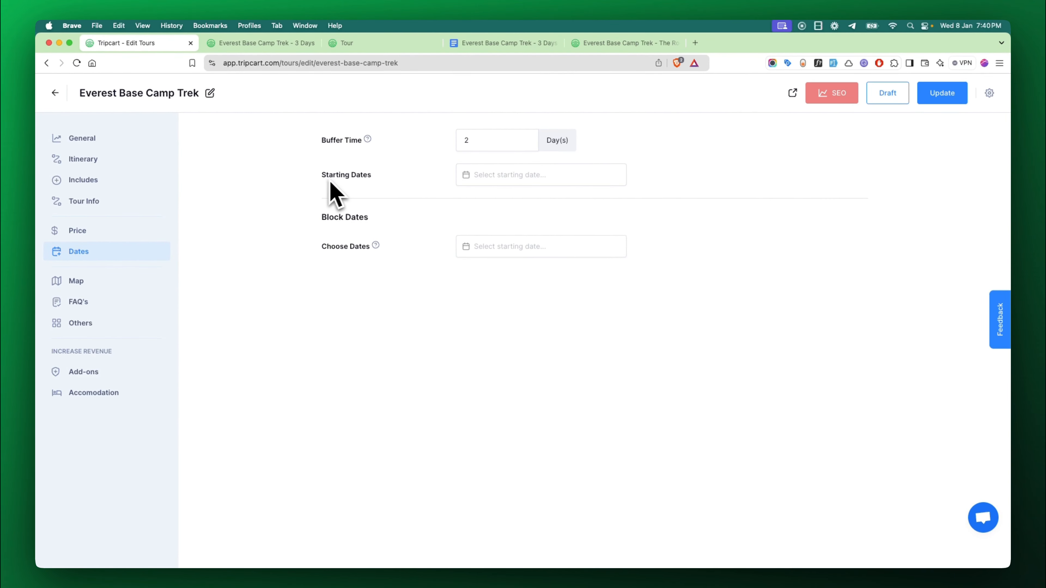
{"action": "left_click", "coordinate": [521, 177]}
{"action": "left_click", "coordinate": [540, 262]}
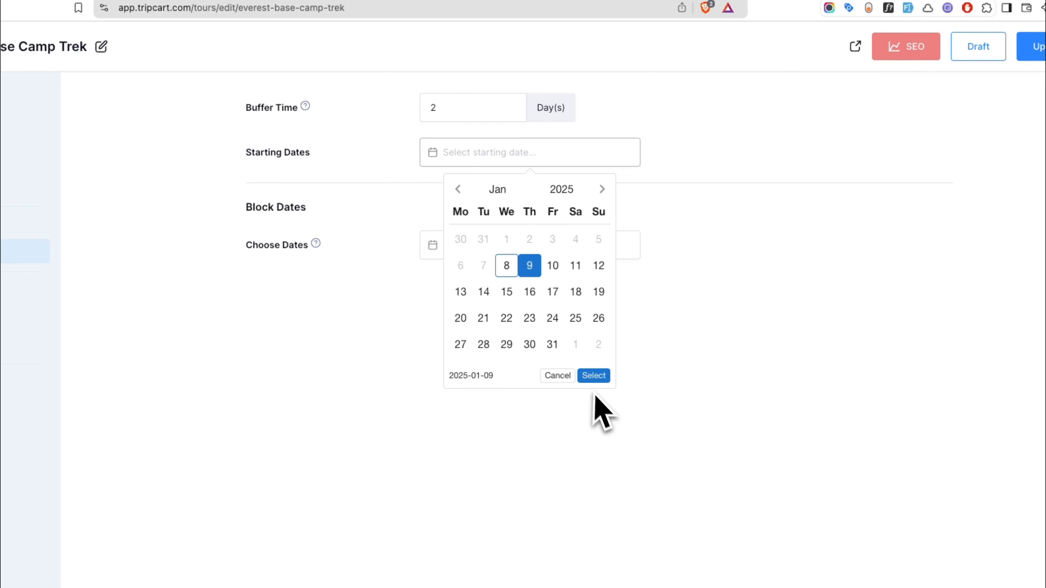
{"action": "left_click", "coordinate": [594, 376]}
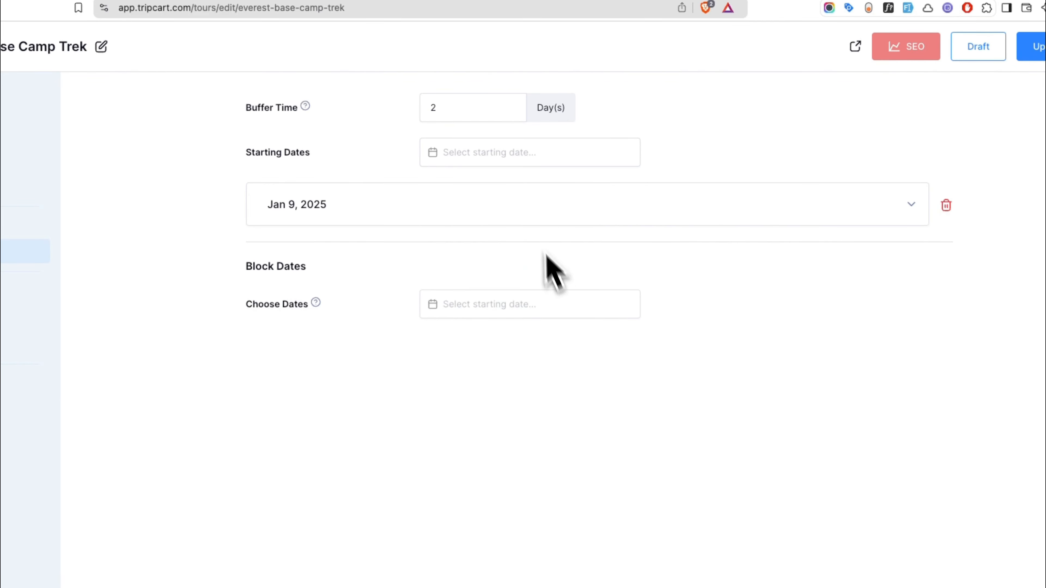
Step: Make the Jan 9, 2025 starting date repeat weekly on Monday, Wednesday, Friday and Saturday
{"action": "left_click", "coordinate": [524, 205]}
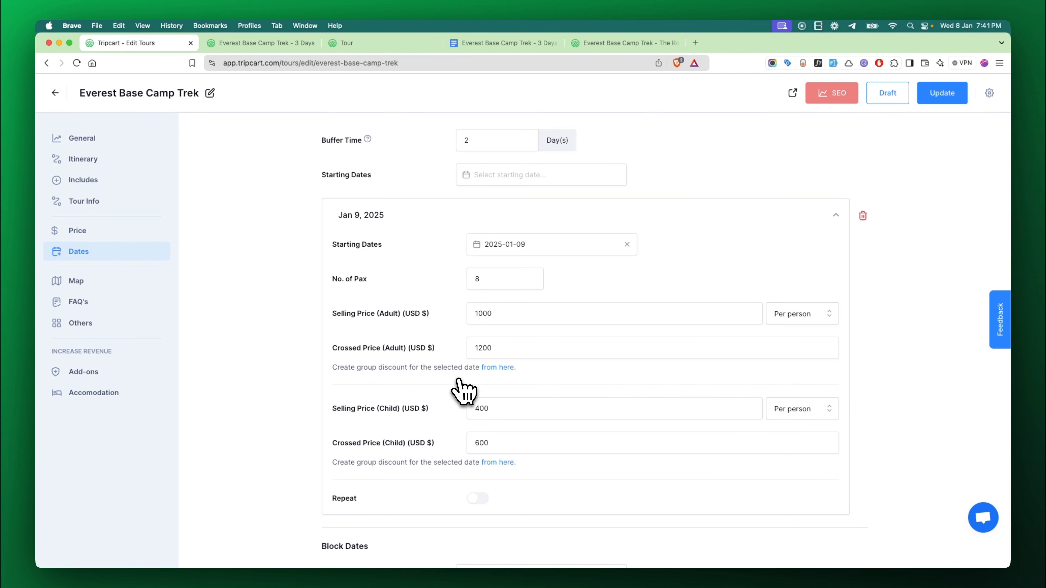
{"action": "scroll", "coordinate": [464, 392], "scroll_direction": "down", "scroll_amount": 2}
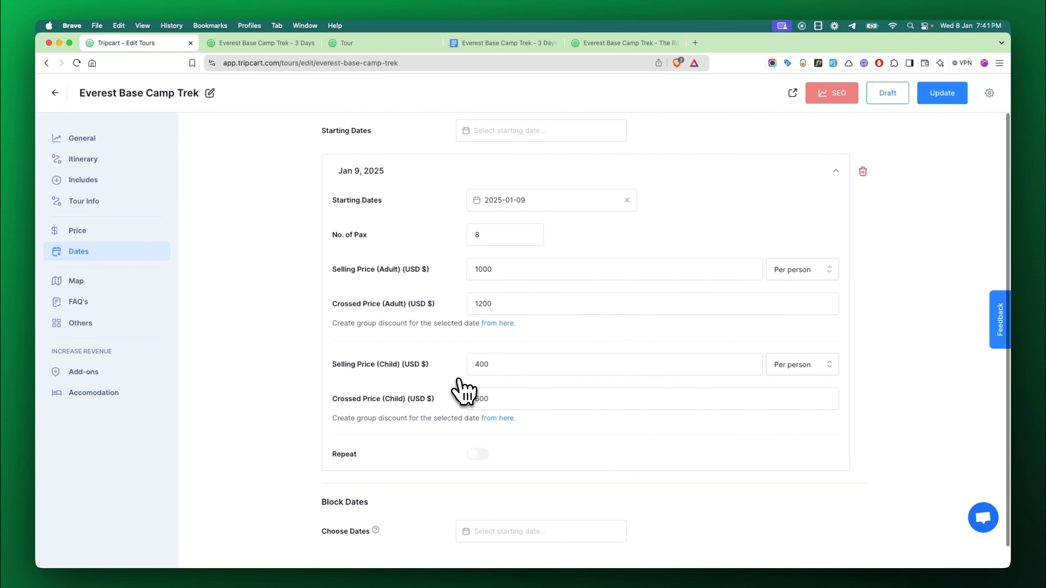
{"action": "left_click", "coordinate": [477, 454]}
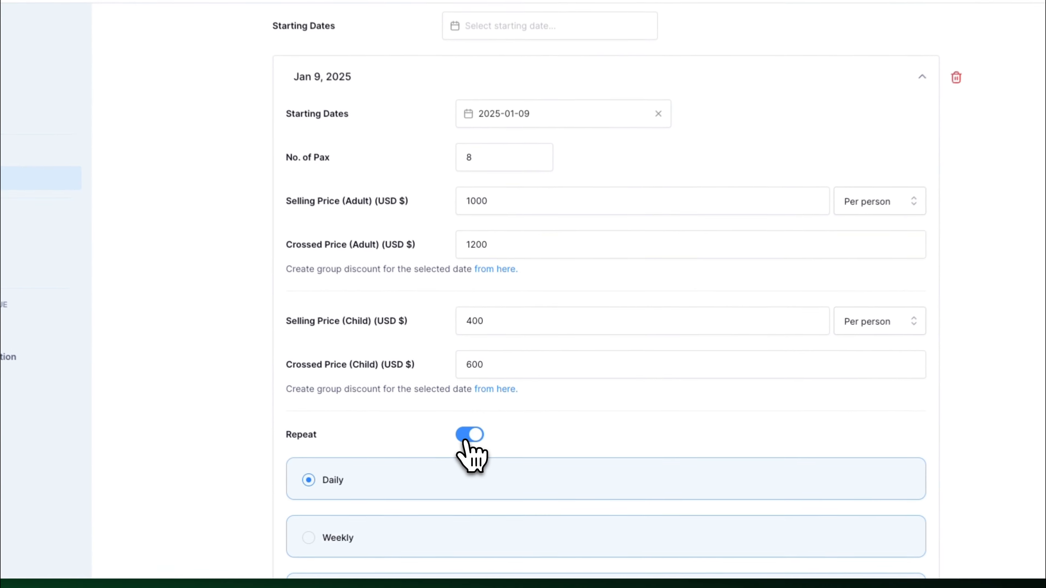
{"action": "scroll", "coordinate": [572, 453], "scroll_direction": "down", "scroll_amount": 5}
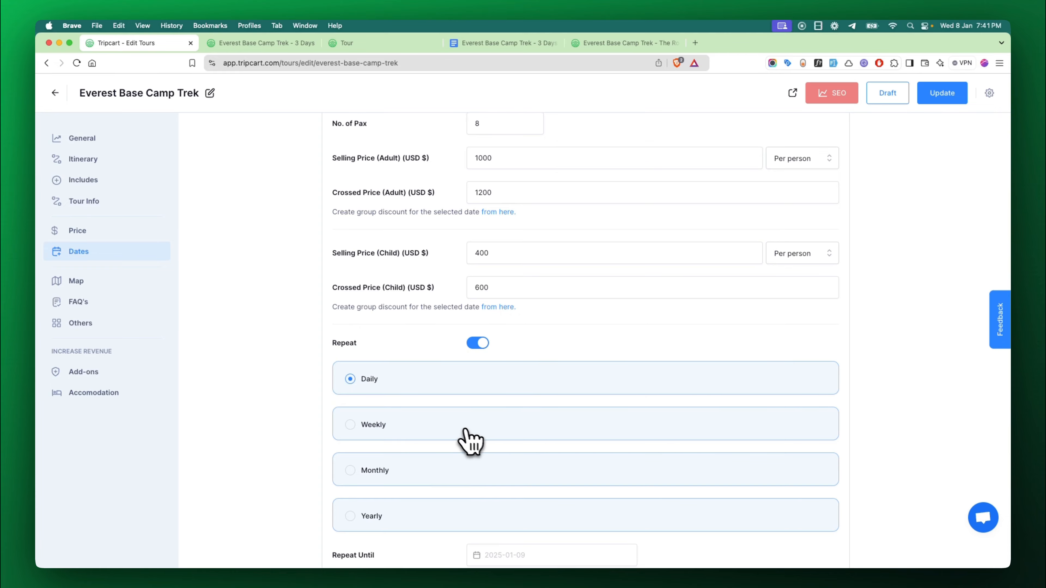
{"action": "left_click", "coordinate": [373, 425]}
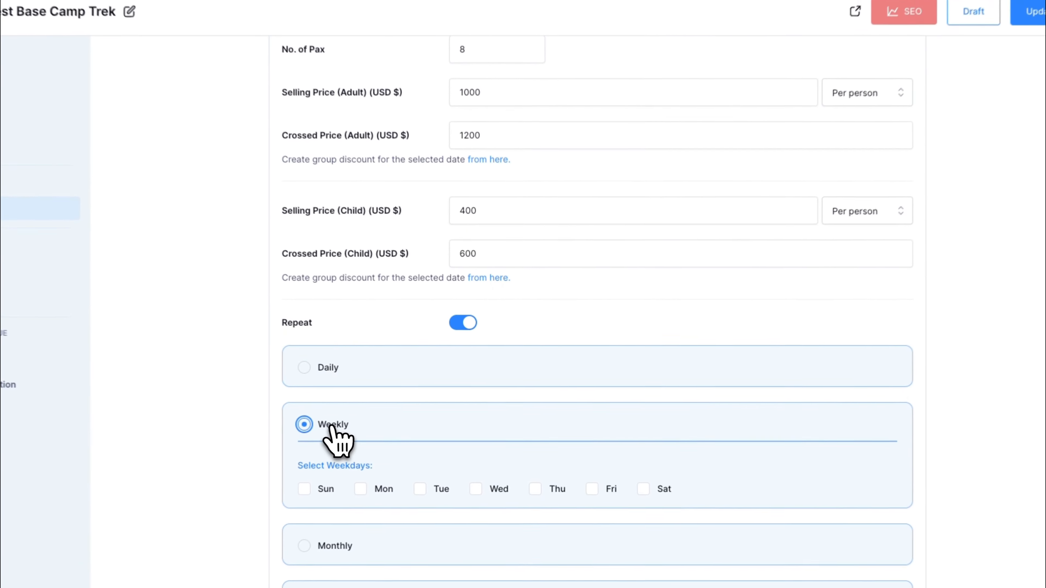
{"action": "scroll", "coordinate": [387, 436], "scroll_direction": "down", "scroll_amount": 1}
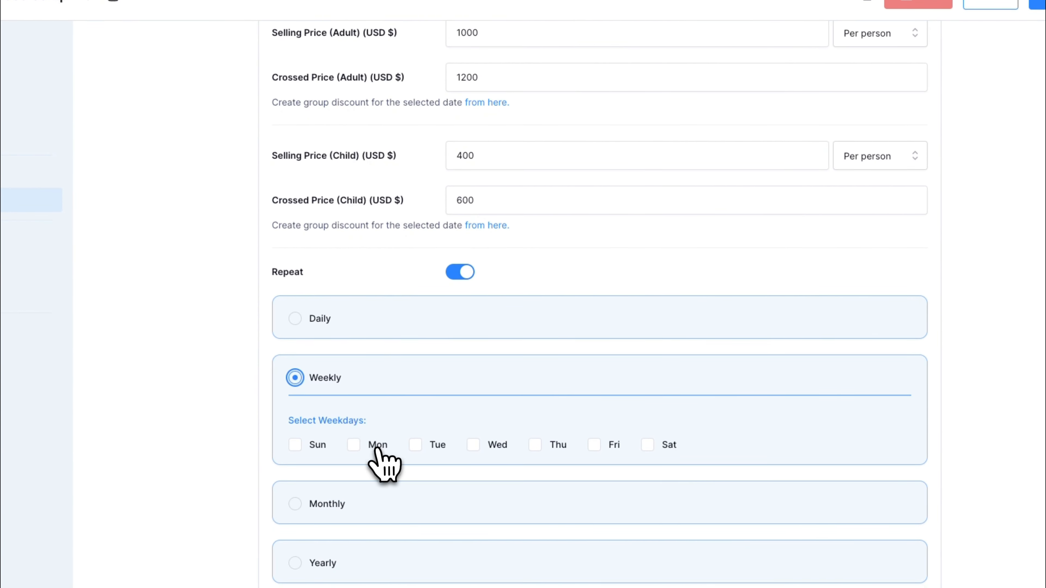
{"action": "left_click", "coordinate": [353, 446]}
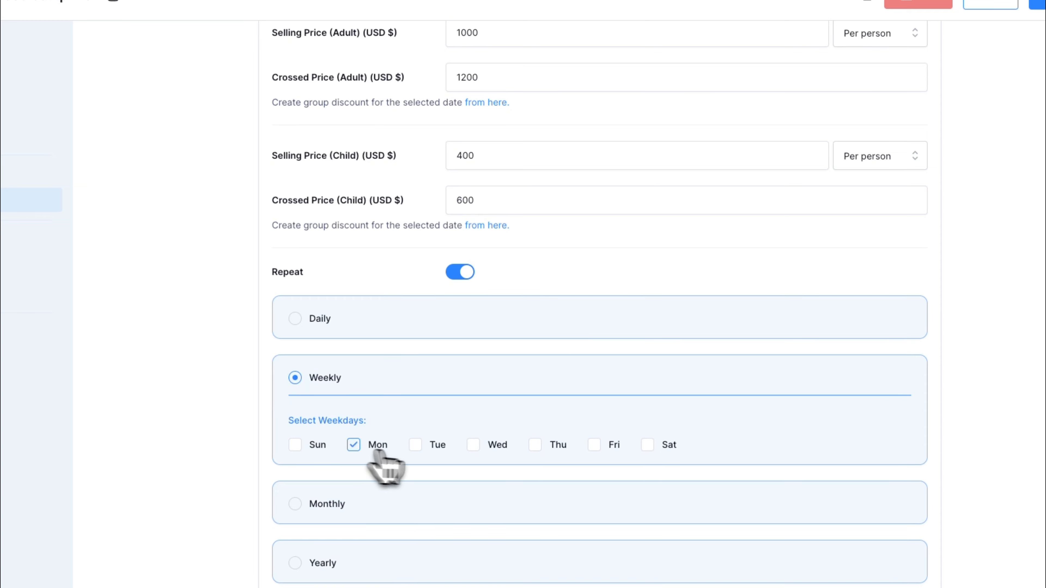
{"action": "left_click", "coordinate": [595, 448]}
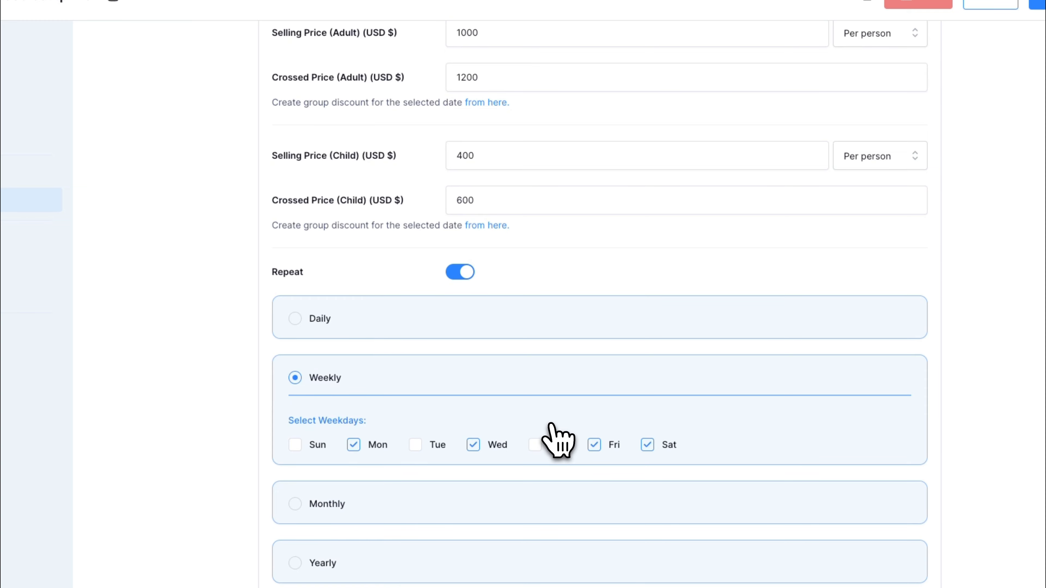
Step: Set the weekly repetition to run until 2026-01-07
{"action": "scroll", "coordinate": [552, 426], "scroll_direction": "down", "scroll_amount": 5}
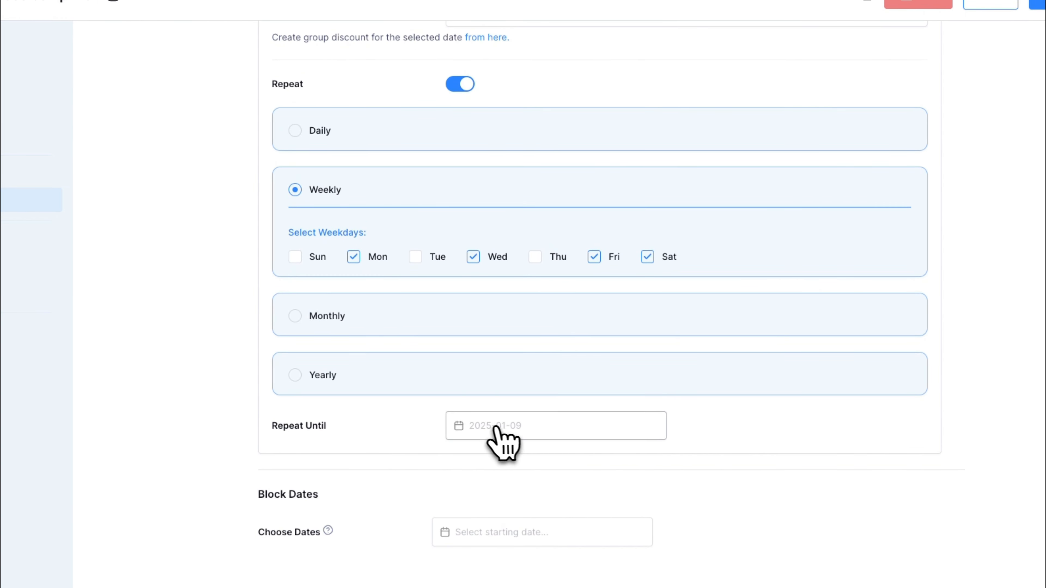
{"action": "left_click", "coordinate": [513, 431]}
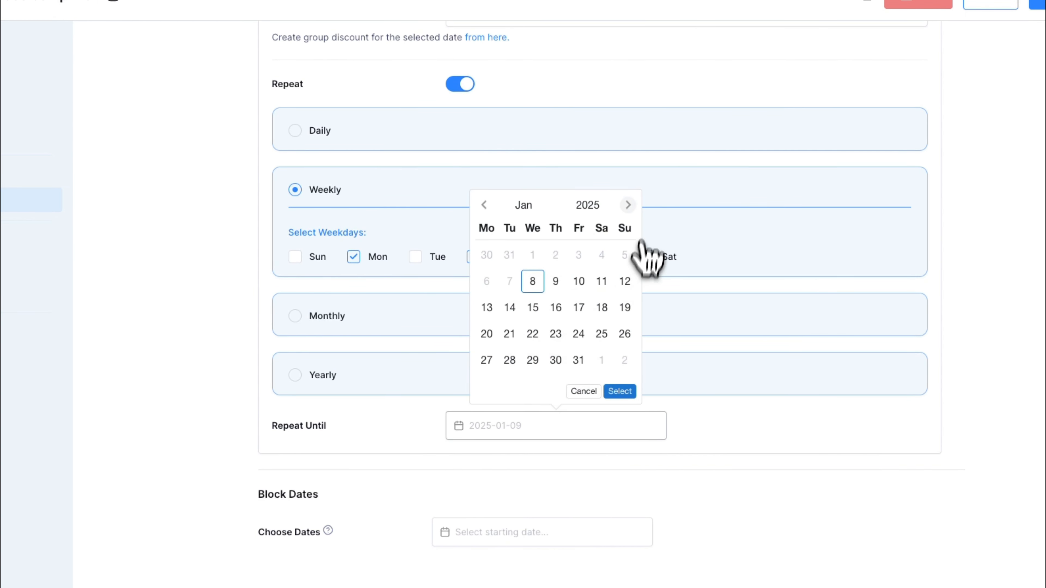
{"action": "left_click", "coordinate": [596, 206]}
{"action": "left_click", "coordinate": [512, 310]}
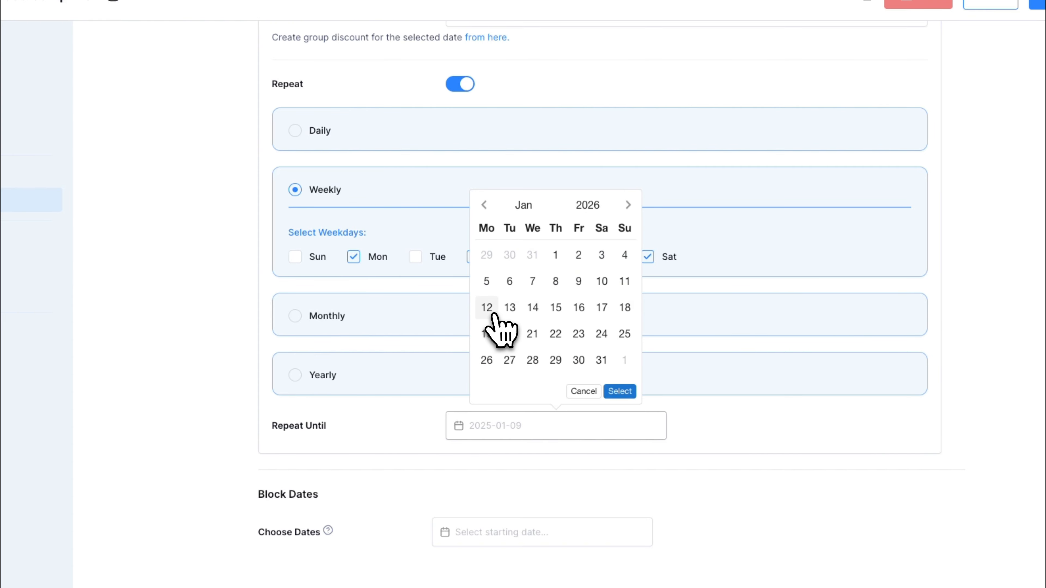
{"action": "left_click", "coordinate": [619, 391]}
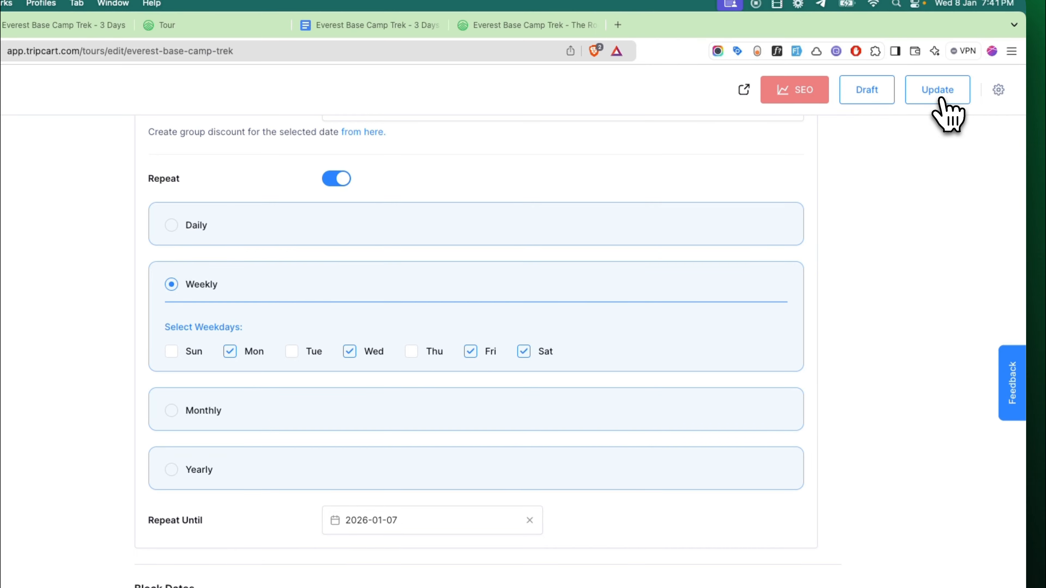
Step: Save the tour's date settings and reload the public Everest Base Camp Trek page
{"action": "left_click", "coordinate": [82, 25]}
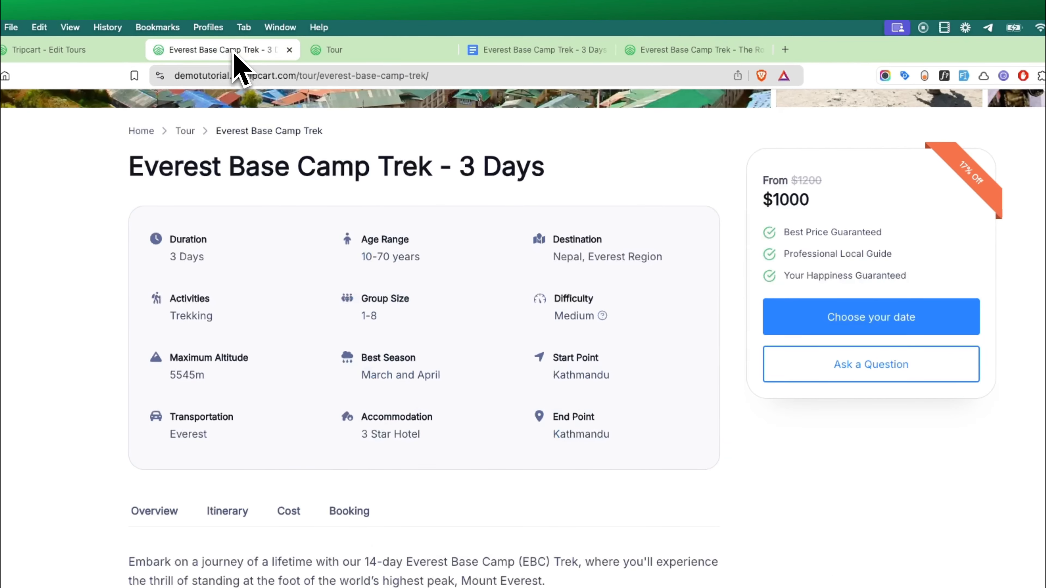
{"action": "left_click", "coordinate": [101, 50]}
{"action": "key", "text": "Return"}
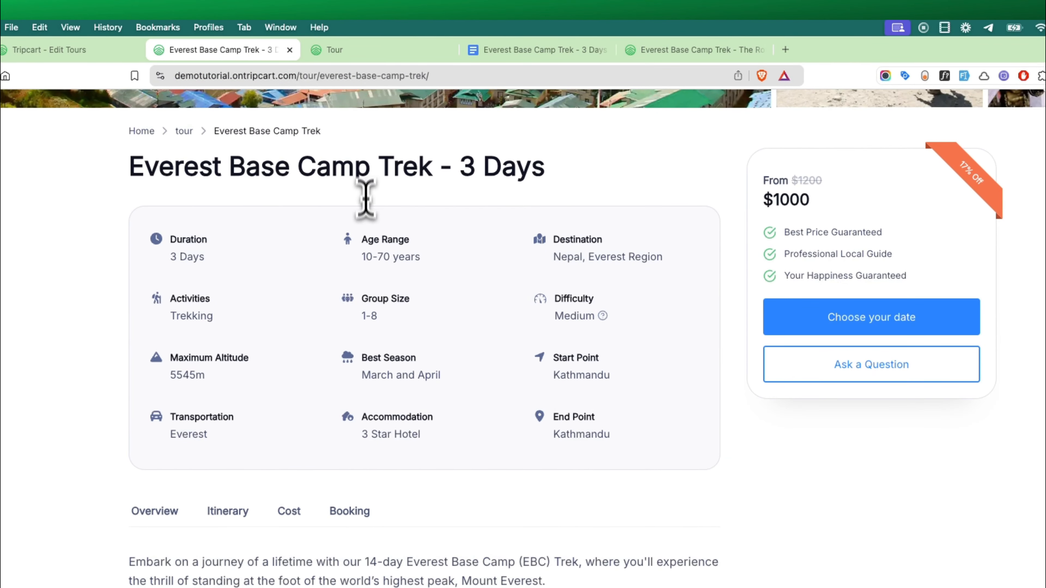
Step: Open the available dates on the public tour page and review the January 2025 departures
{"action": "left_click", "coordinate": [797, 320]}
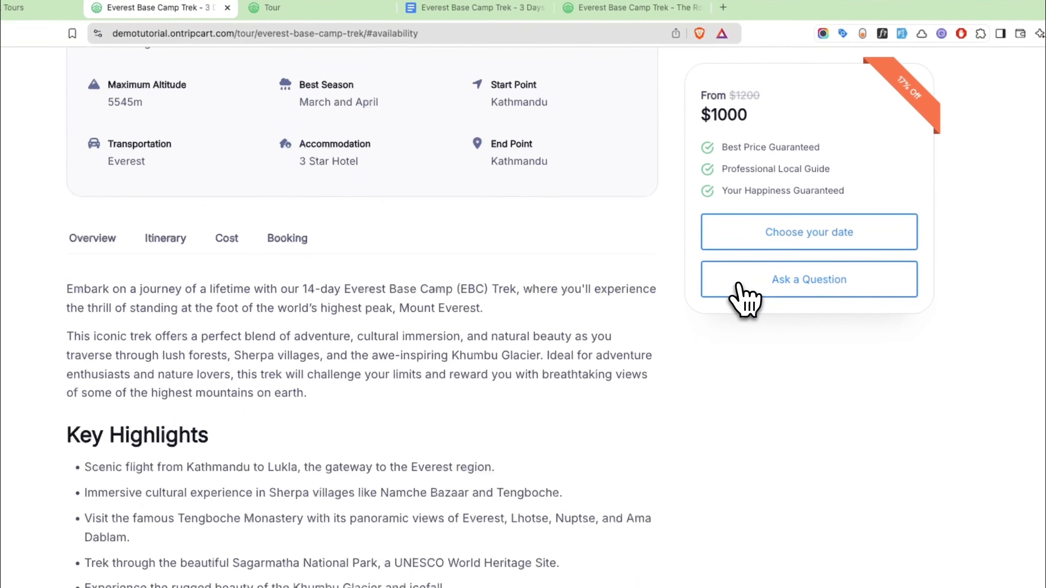
{"action": "scroll", "coordinate": [405, 239], "scroll_direction": "down", "scroll_amount": 3}
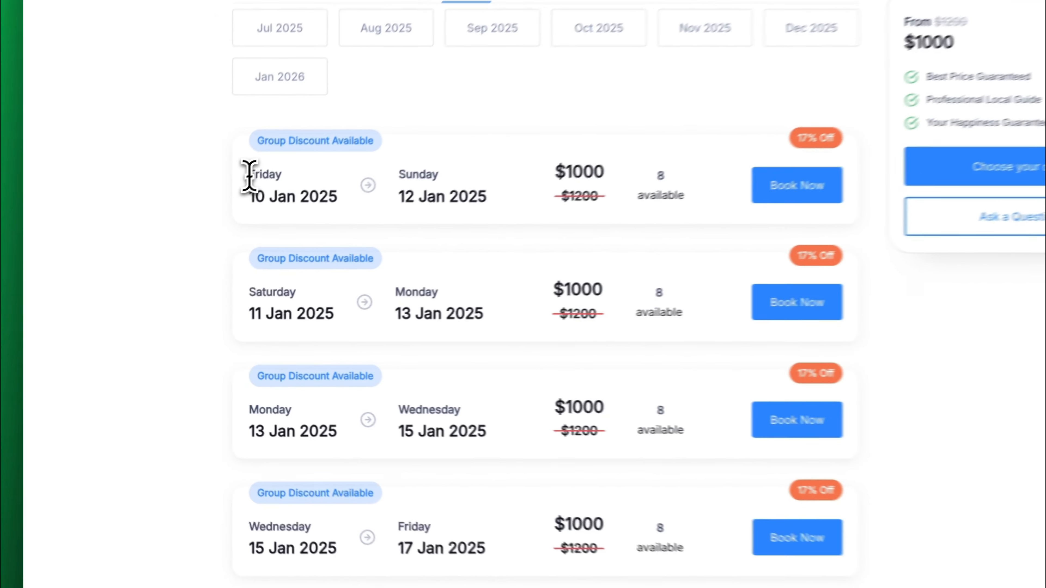
{"action": "double_click", "coordinate": [201, 223]}
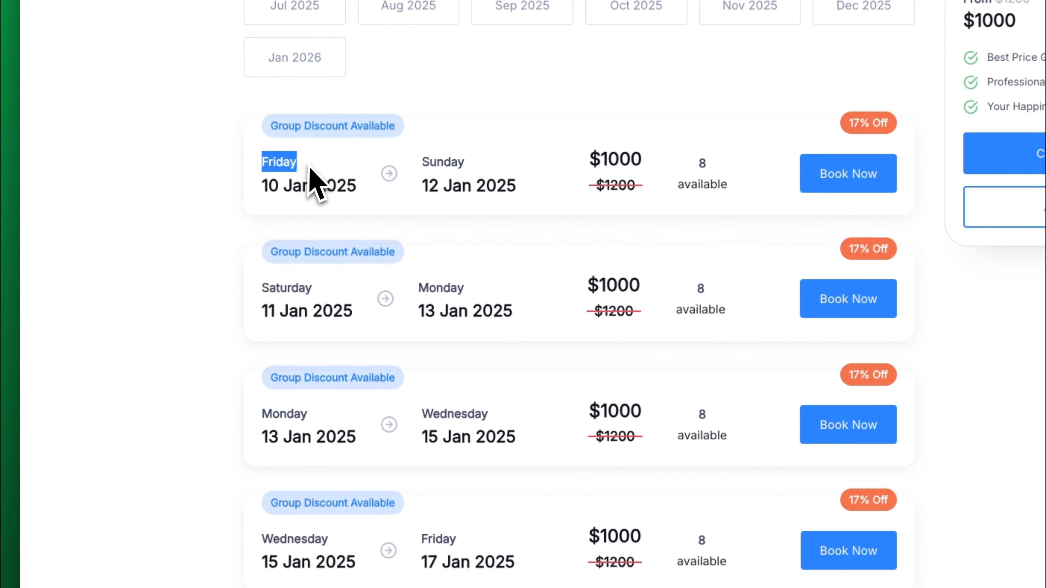
{"action": "left_click", "coordinate": [266, 288]}
{"action": "scroll", "coordinate": [322, 311], "scroll_direction": "down", "scroll_amount": 2}
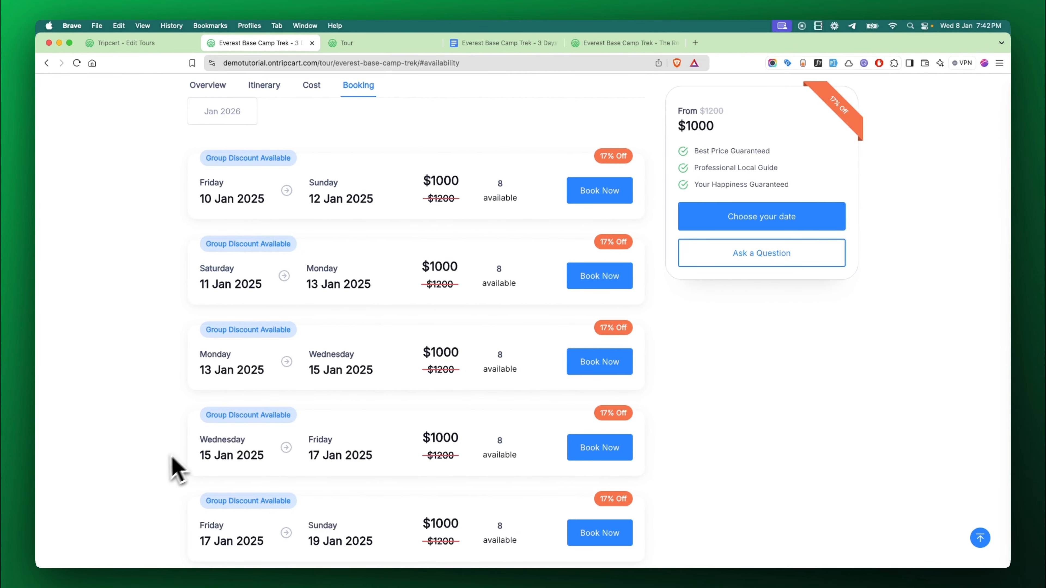
{"action": "scroll", "coordinate": [163, 478], "scroll_direction": "down", "scroll_amount": 1}
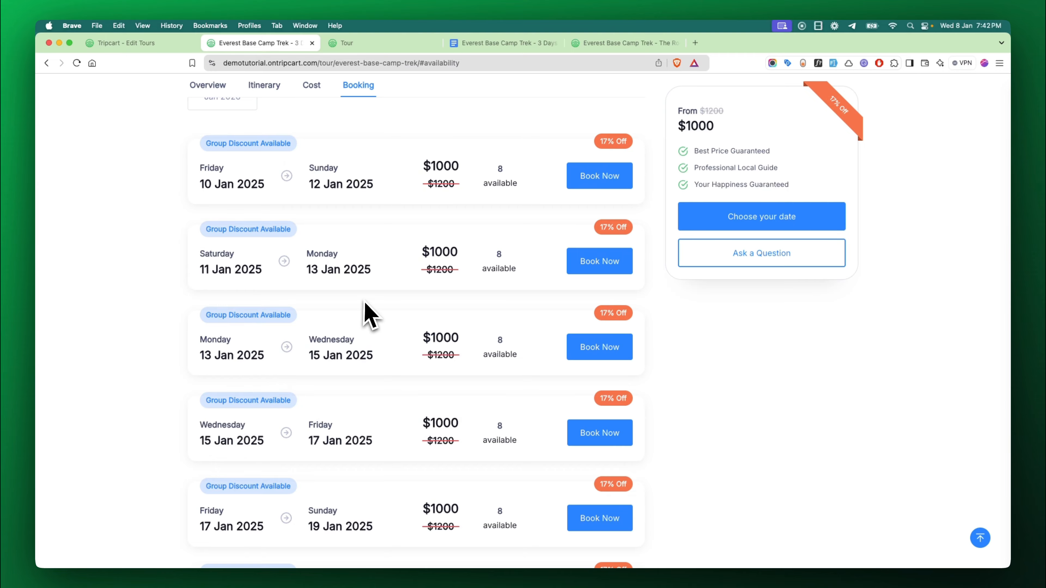
{"action": "scroll", "coordinate": [364, 300], "scroll_direction": "down", "scroll_amount": 20}
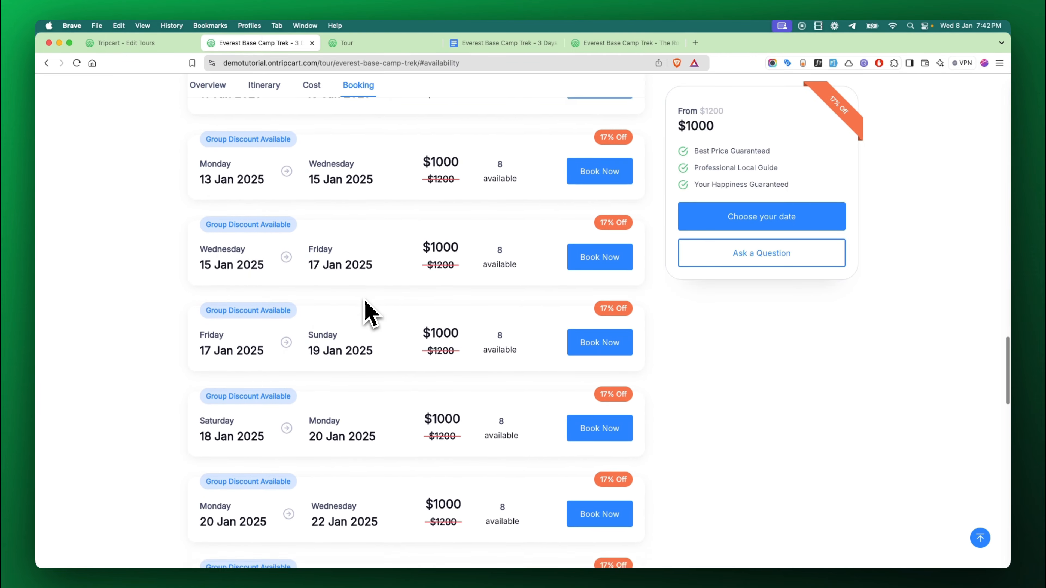
{"action": "scroll", "coordinate": [364, 300], "scroll_direction": "up", "scroll_amount": 20}
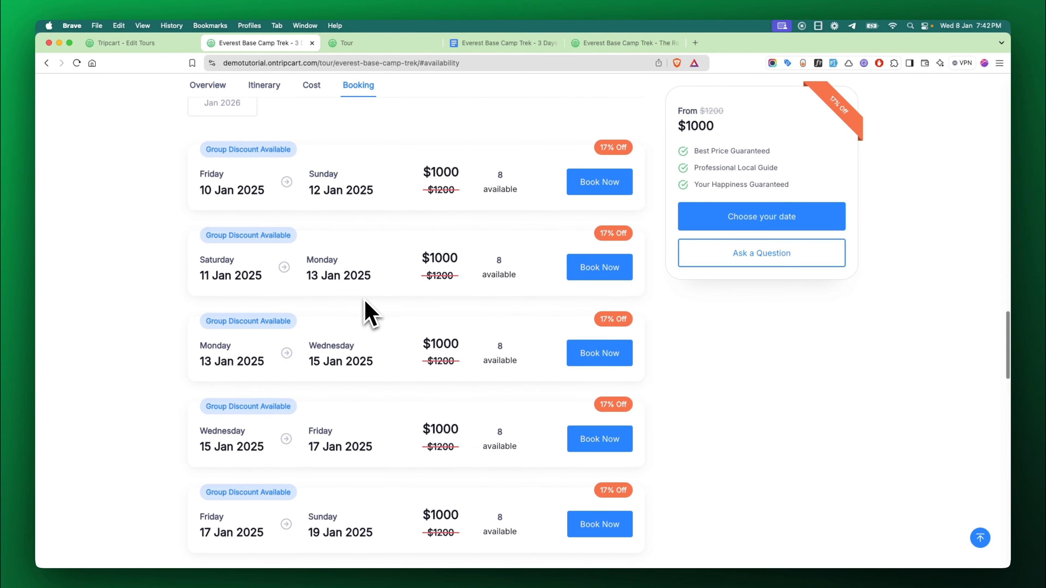
Step: Check the departures listed for February, March, April, May and November 2025 in the booking section
{"action": "left_click", "coordinate": [310, 176]}
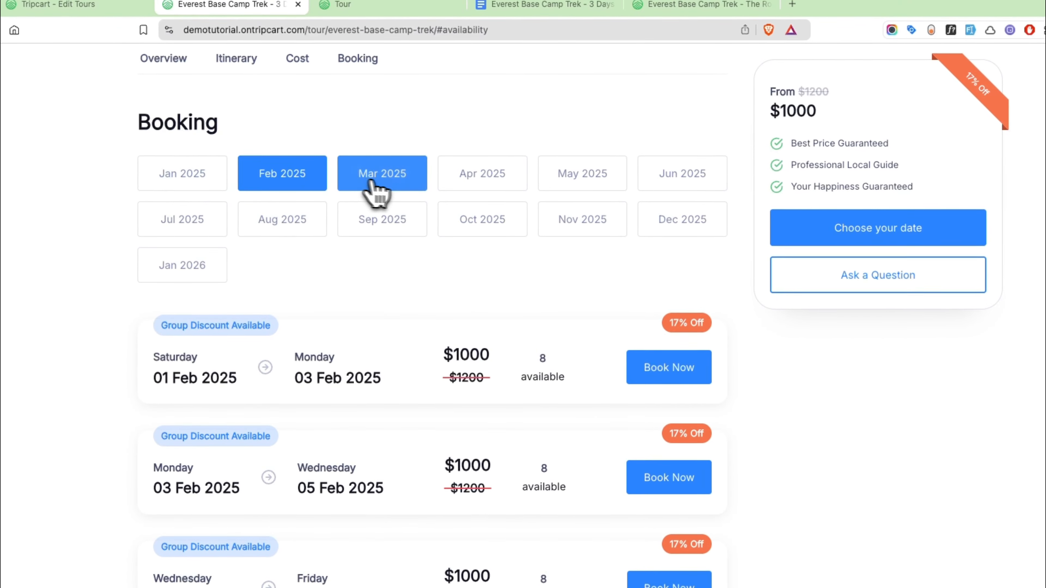
{"action": "left_click", "coordinate": [387, 185]}
{"action": "left_click", "coordinate": [501, 173]}
{"action": "left_click", "coordinate": [584, 182]}
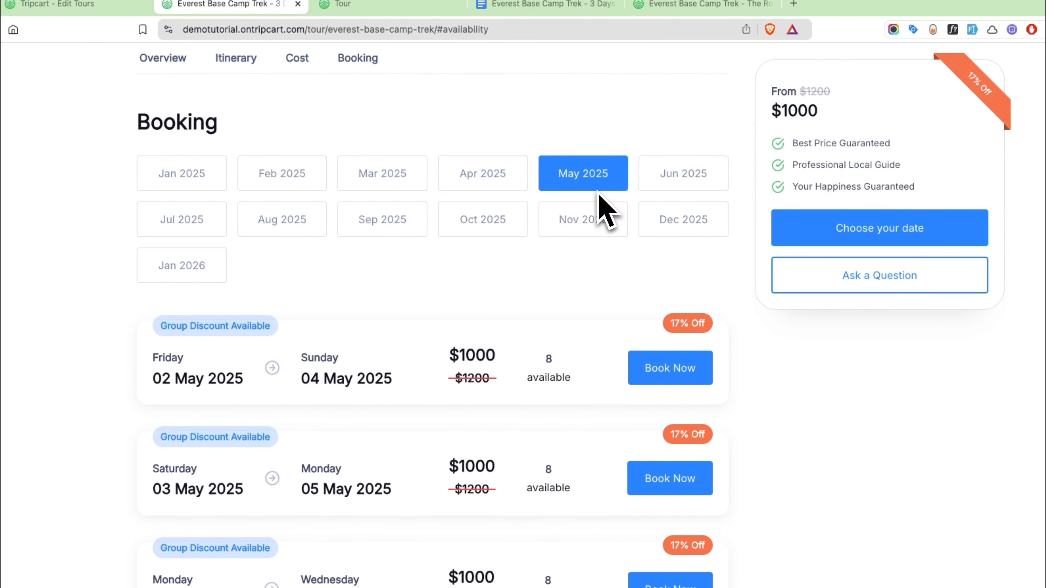
{"action": "left_click", "coordinate": [568, 223]}
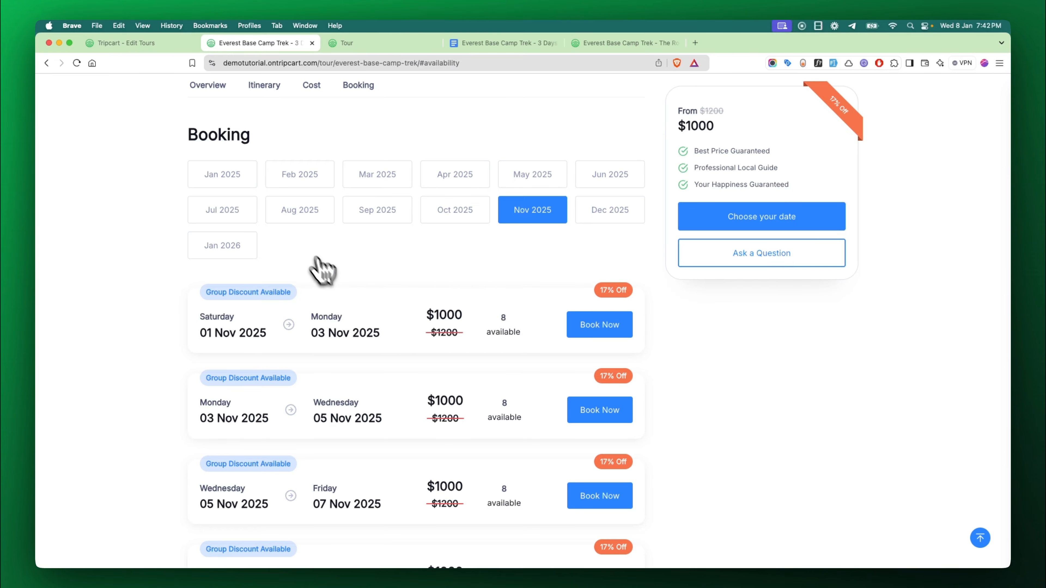
Step: Check the block-dates setting in the tour editor and find the 13 Jan 2025 departure on the public page
{"action": "left_click", "coordinate": [166, 43]}
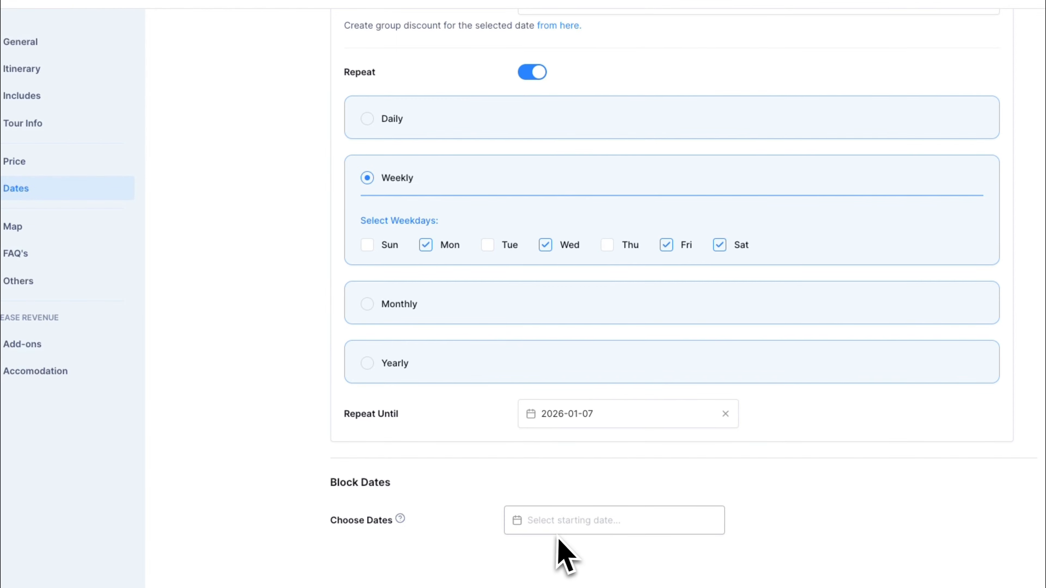
{"action": "left_click", "coordinate": [322, 45]}
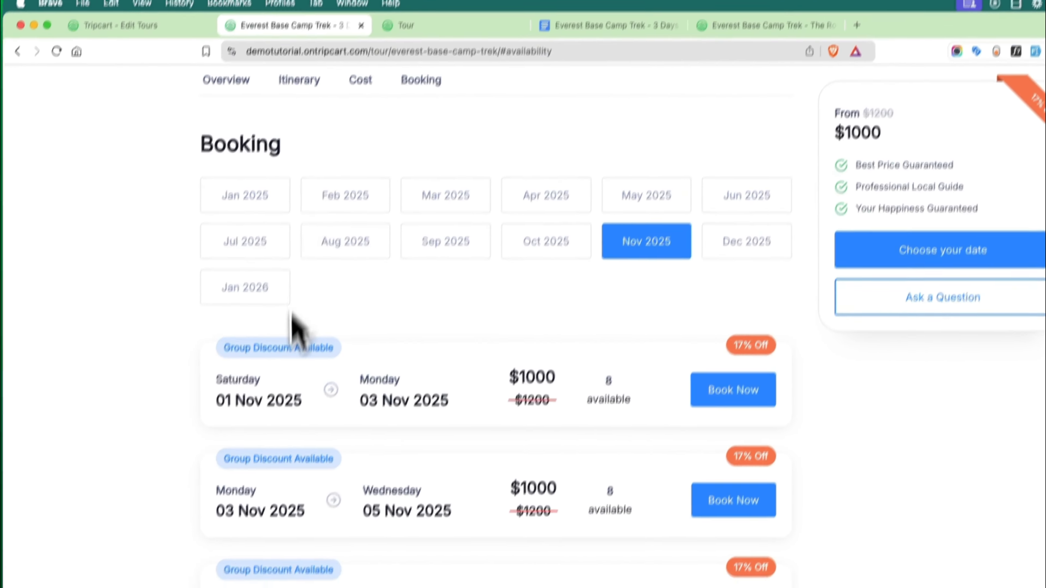
{"action": "scroll", "coordinate": [297, 329], "scroll_direction": "down", "scroll_amount": 3}
{"action": "scroll", "coordinate": [300, 349], "scroll_direction": "up", "scroll_amount": 5}
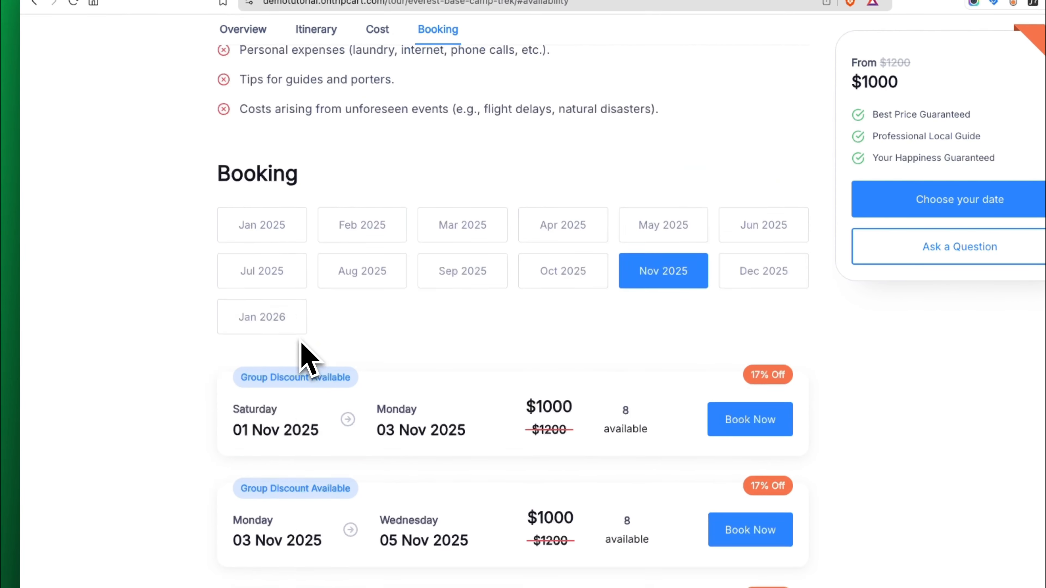
{"action": "left_click", "coordinate": [285, 252]}
{"action": "scroll", "coordinate": [312, 445], "scroll_direction": "down", "scroll_amount": 6}
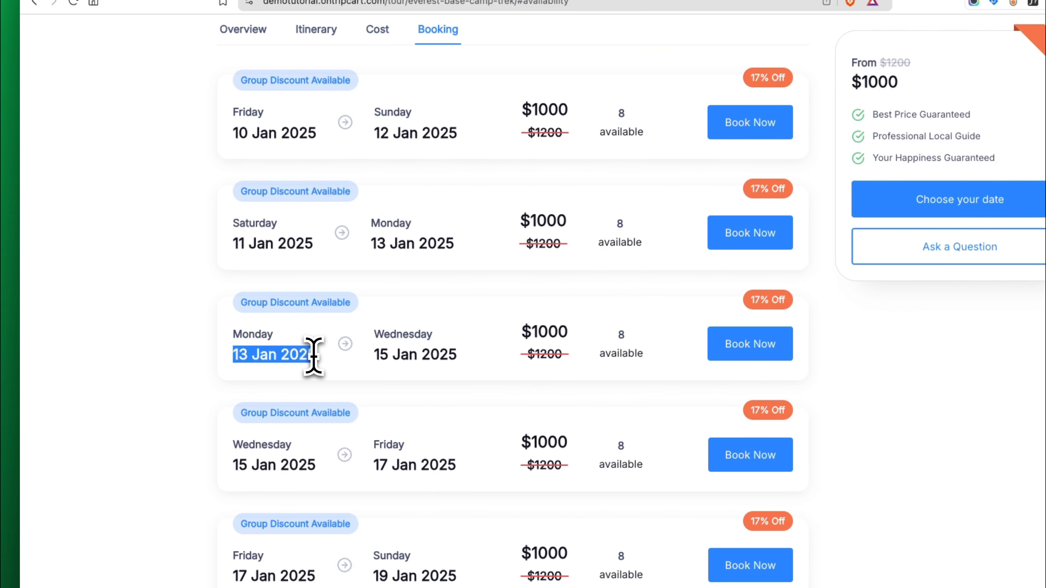
Step: Add Jan 13, 2025 as a blocked date in the tour's date settings
{"action": "left_click", "coordinate": [196, 35]}
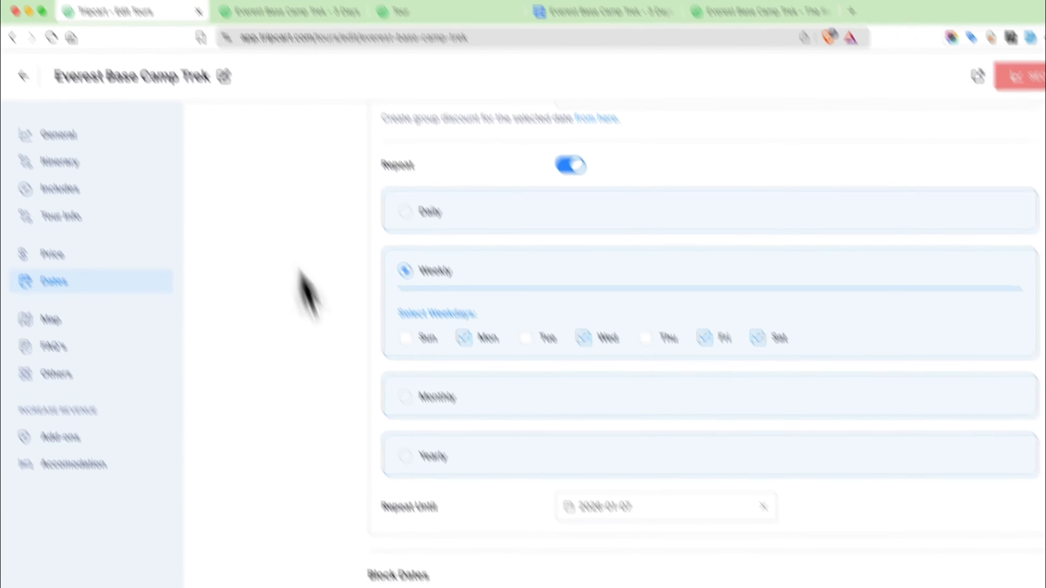
{"action": "left_click", "coordinate": [496, 505]}
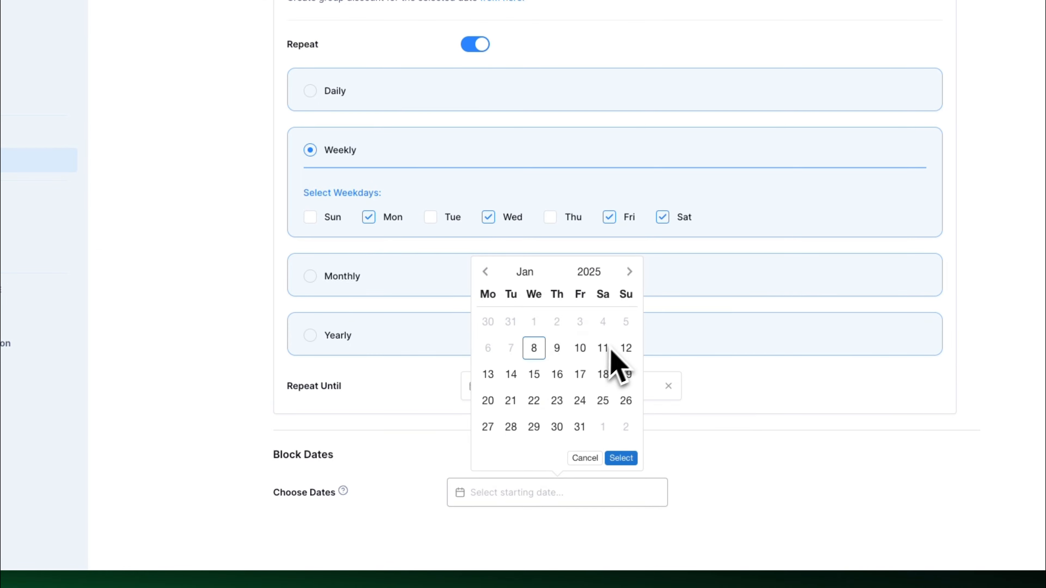
{"action": "left_click", "coordinate": [621, 458]}
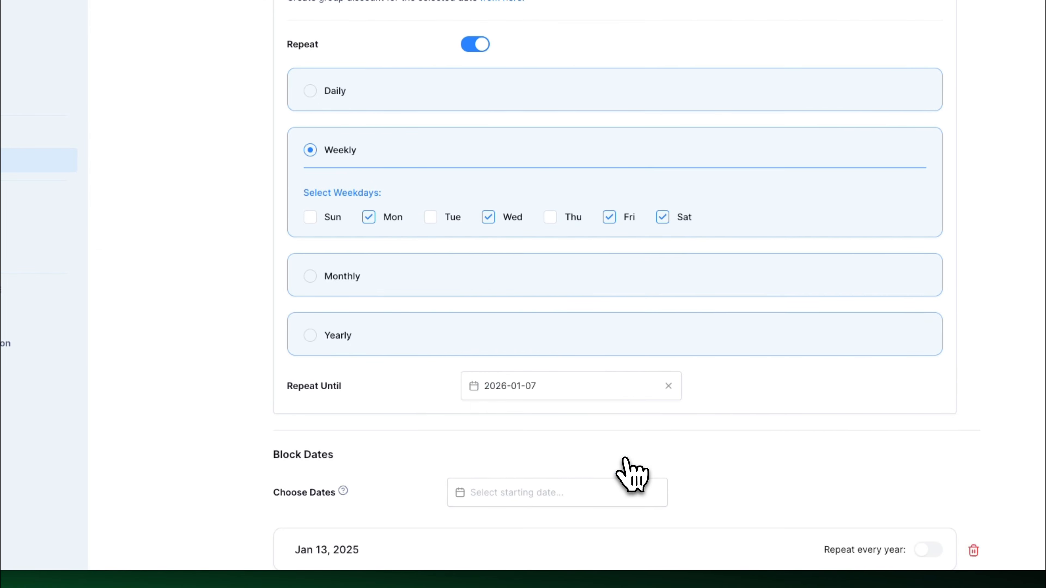
{"action": "scroll", "coordinate": [677, 474], "scroll_direction": "down", "scroll_amount": 1}
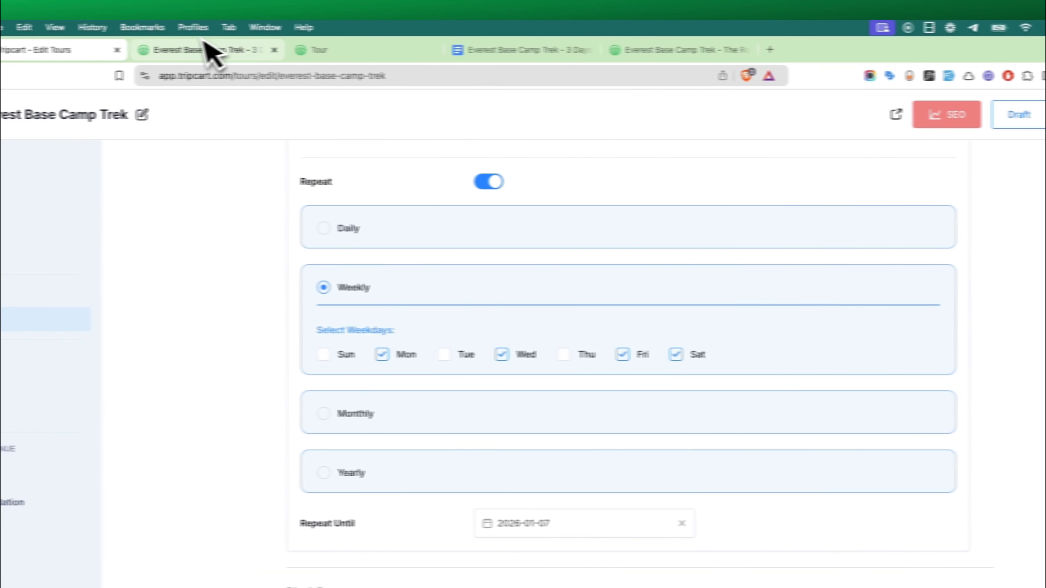
Step: Save the blocked date and reload the public tour page to check the January departures
{"action": "left_click", "coordinate": [58, 49]}
{"action": "left_click", "coordinate": [74, 75]}
{"action": "key", "text": "Return"}
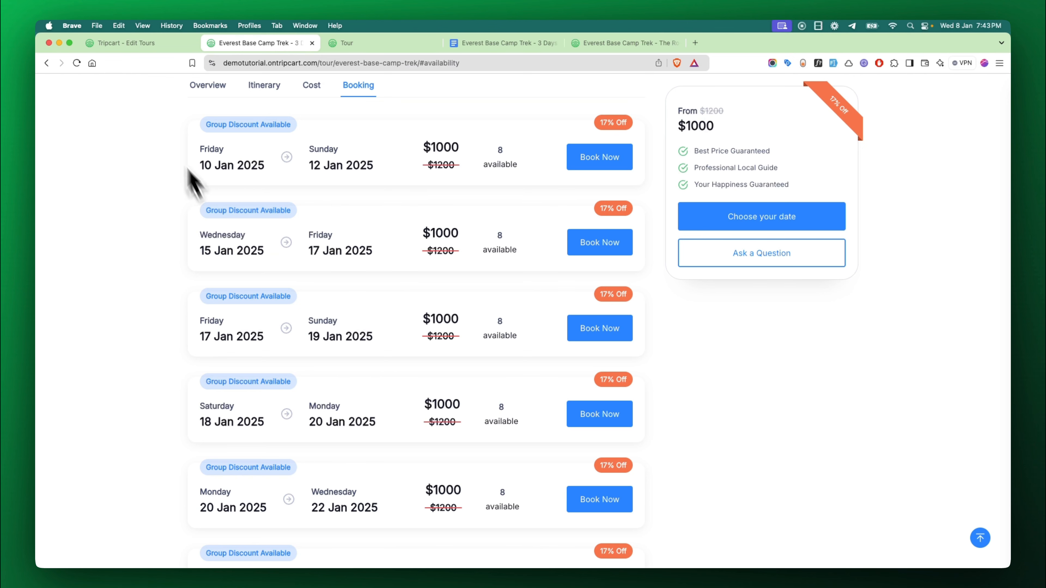
Step: Open the map settings in the tour editor and set the section title to "Map"
{"action": "left_click", "coordinate": [132, 48]}
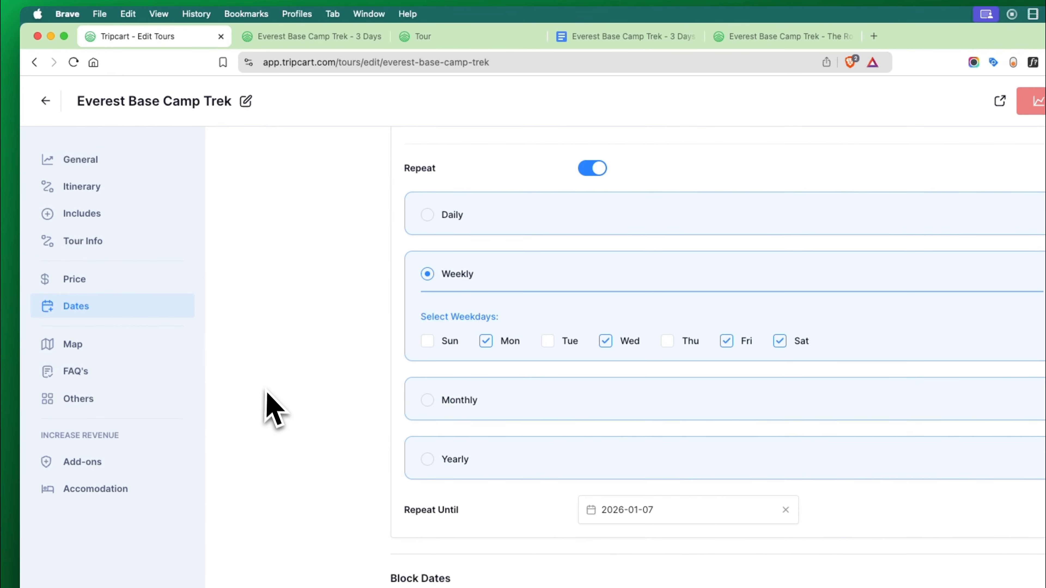
{"action": "left_click", "coordinate": [103, 344]}
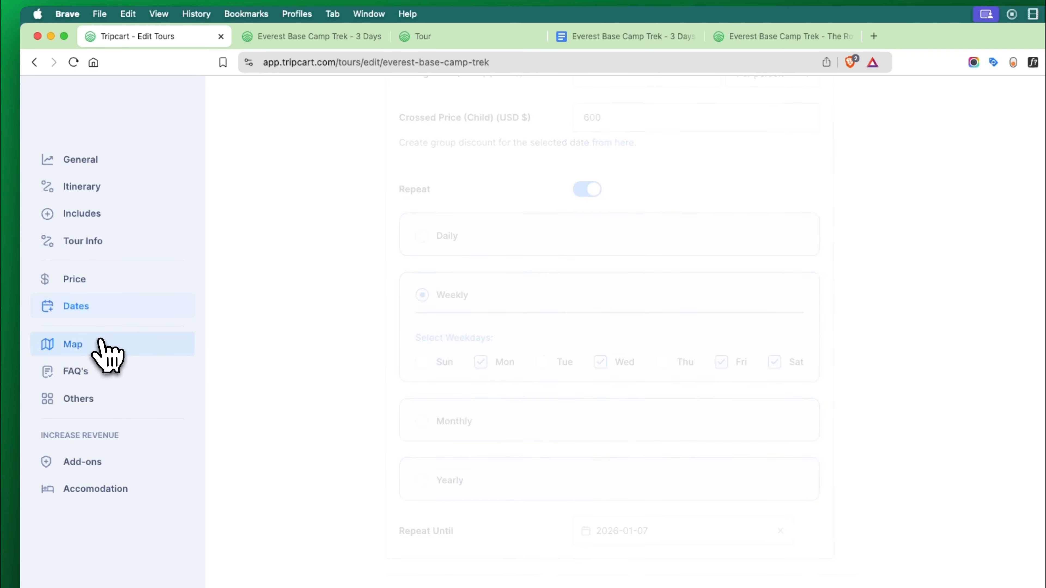
{"action": "left_click", "coordinate": [608, 161]}
{"action": "type", "text": "Map"}
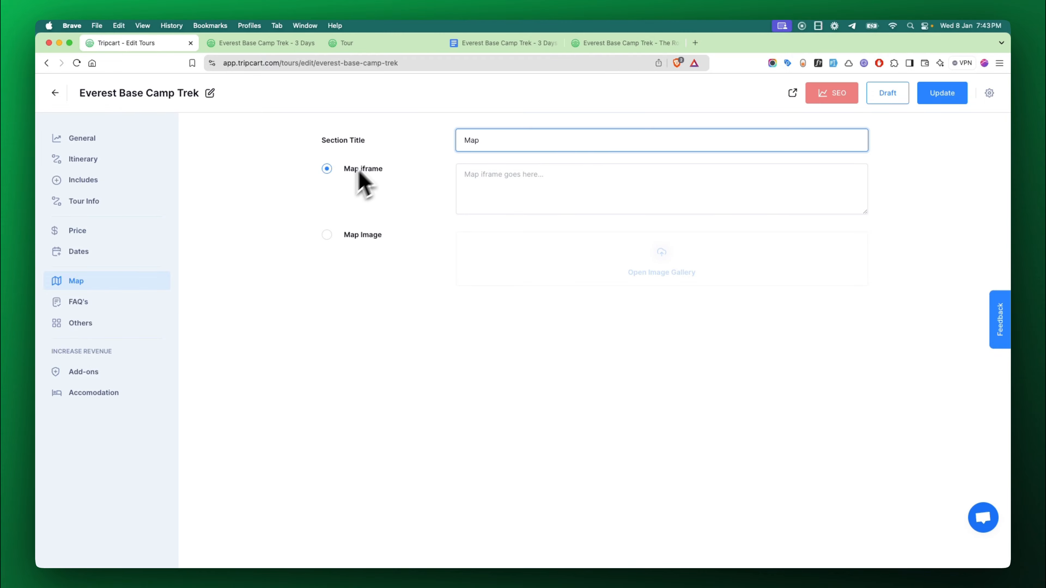
Step: Copy the Google Maps iframe code from the Everest Base Camp Trek document into the tour's map iframe field
{"action": "left_click", "coordinate": [504, 47]}
{"action": "scroll", "coordinate": [477, 290], "scroll_direction": "down", "scroll_amount": 2}
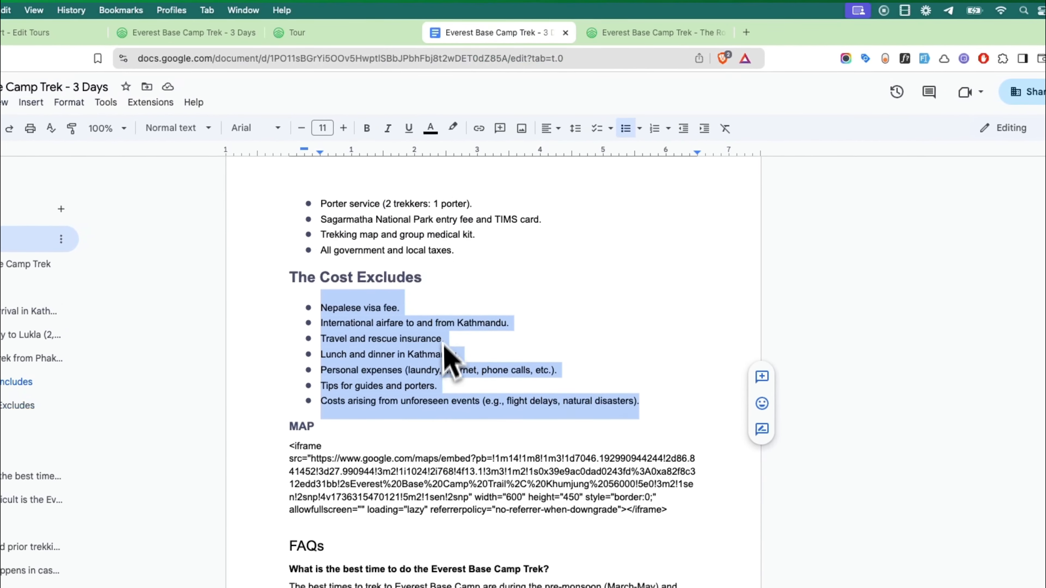
{"action": "left_click", "coordinate": [638, 358]}
{"action": "left_click_drag", "start_coordinate": [693, 425], "coordinate": [318, 348]}
{"action": "key", "text": "super+c"}
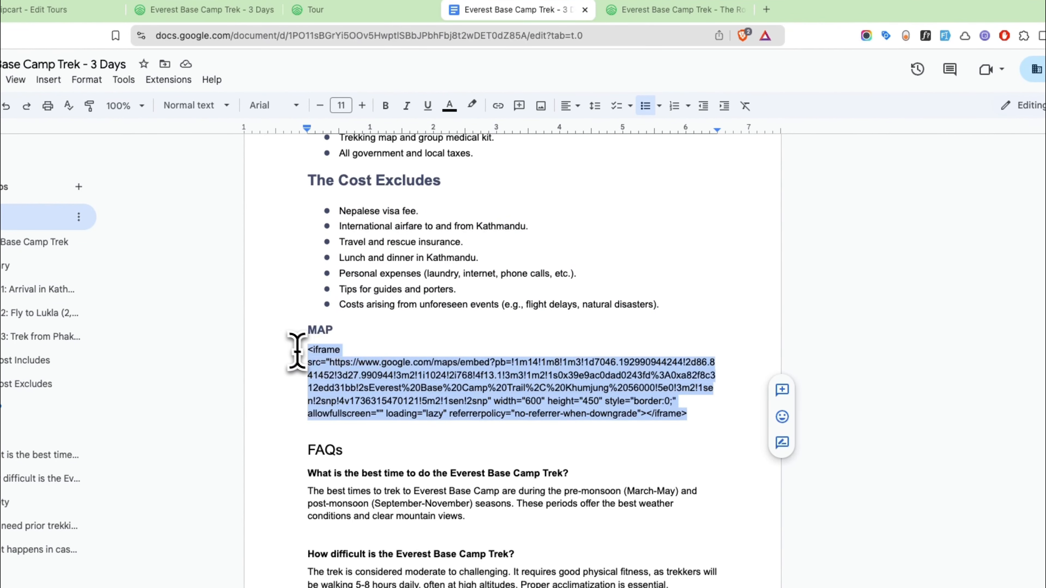
{"action": "left_click", "coordinate": [95, 9]}
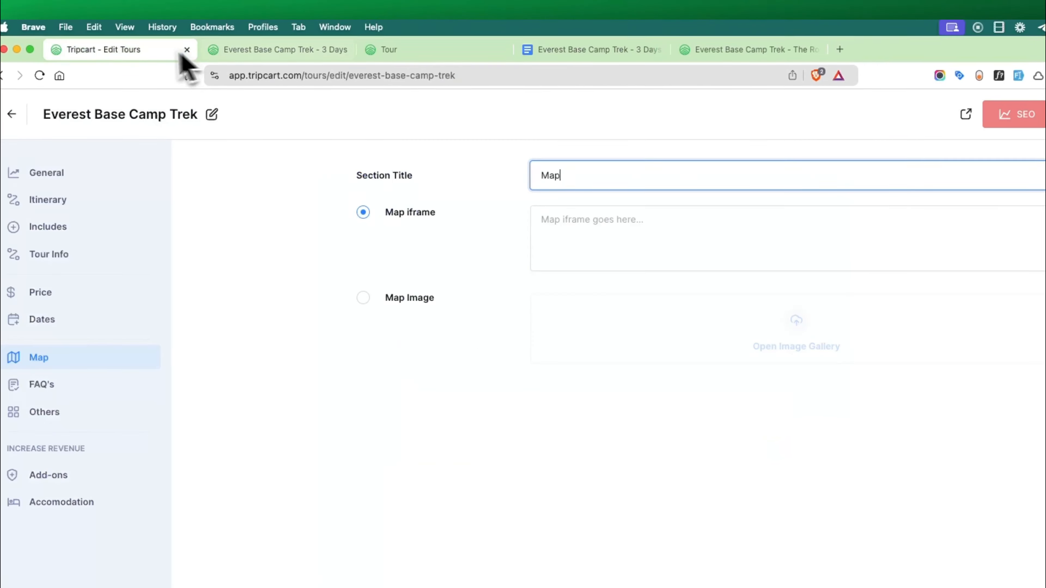
{"action": "left_click", "coordinate": [579, 233]}
{"action": "key", "text": "super+v"}
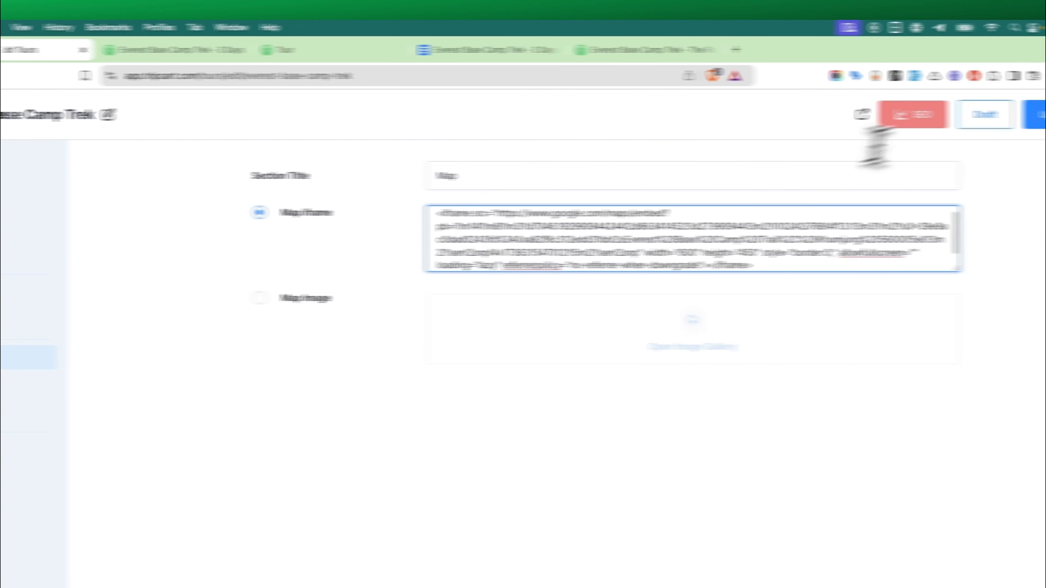
Step: Save the map settings and reload the public tour page to check the map section
{"action": "left_click", "coordinate": [66, 50]}
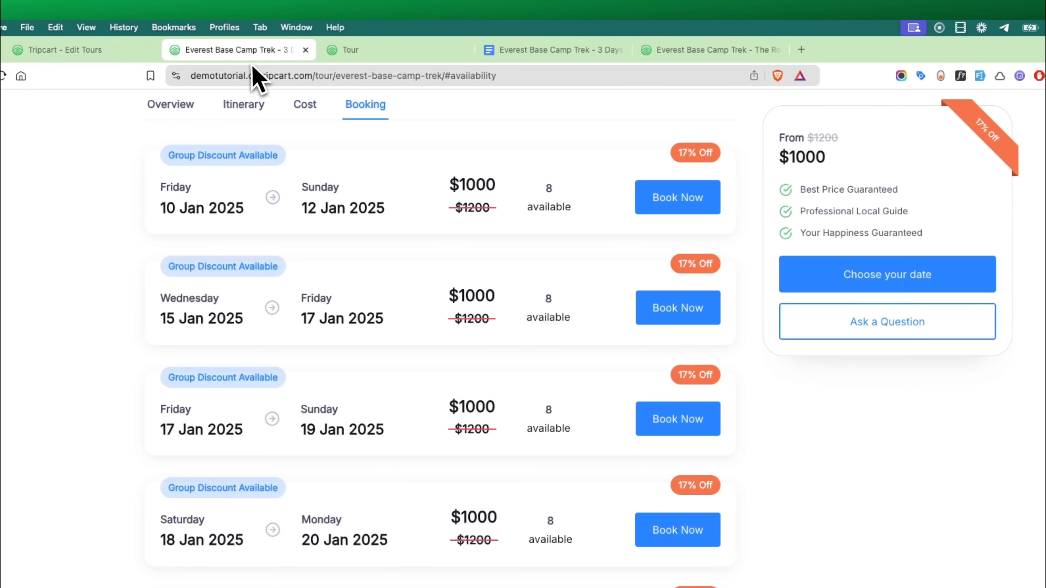
{"action": "left_click", "coordinate": [100, 75]}
{"action": "key", "text": "Return"}
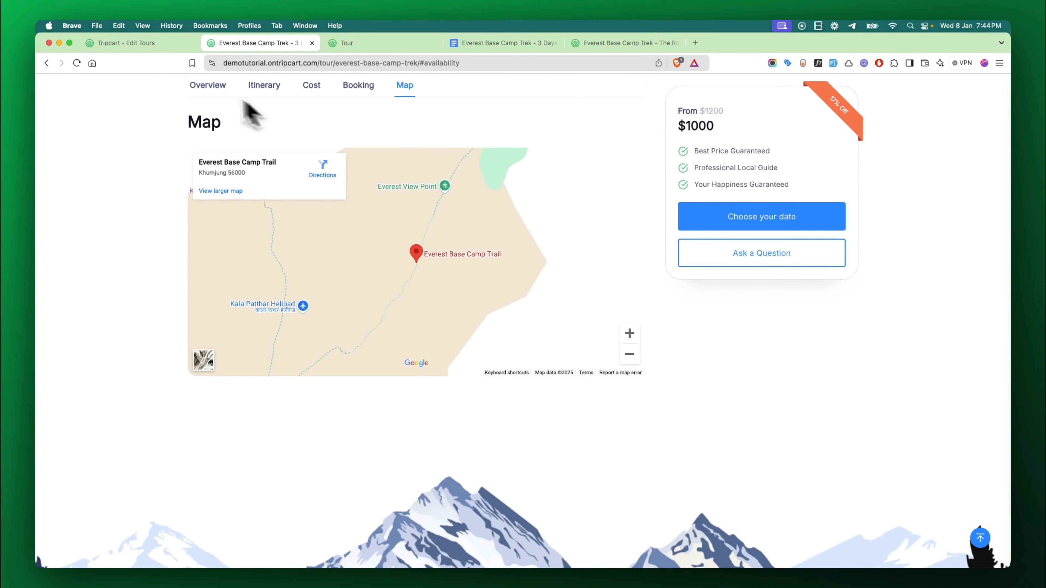
Step: Set the tour's FAQ section title to "FAQs" and expand the first question entry
{"action": "left_click", "coordinate": [181, 43]}
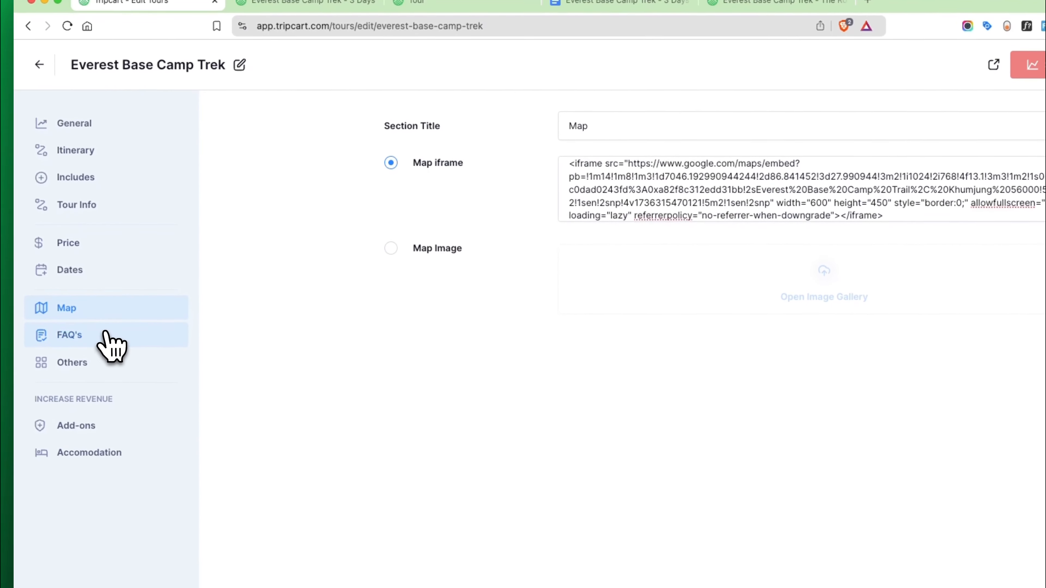
{"action": "left_click", "coordinate": [105, 333]}
{"action": "left_click", "coordinate": [585, 124]}
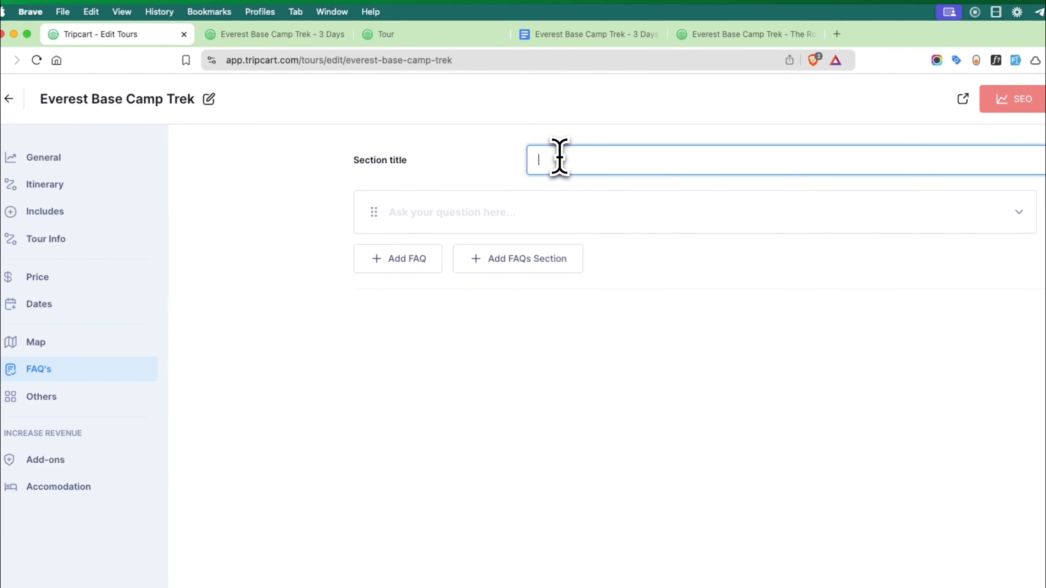
{"action": "type", "text": "FAQs"}
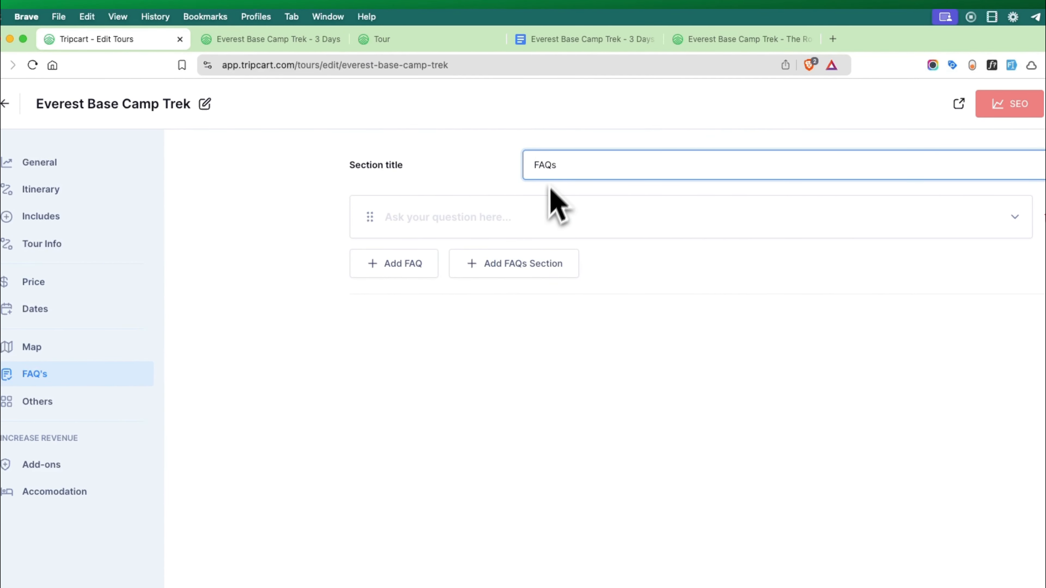
{"action": "left_click", "coordinate": [526, 217]}
Step: Copy "What is the best time to do the Everest Base Camp Trek?" from the document into the first FAQ's question
{"action": "left_click", "coordinate": [535, 39]}
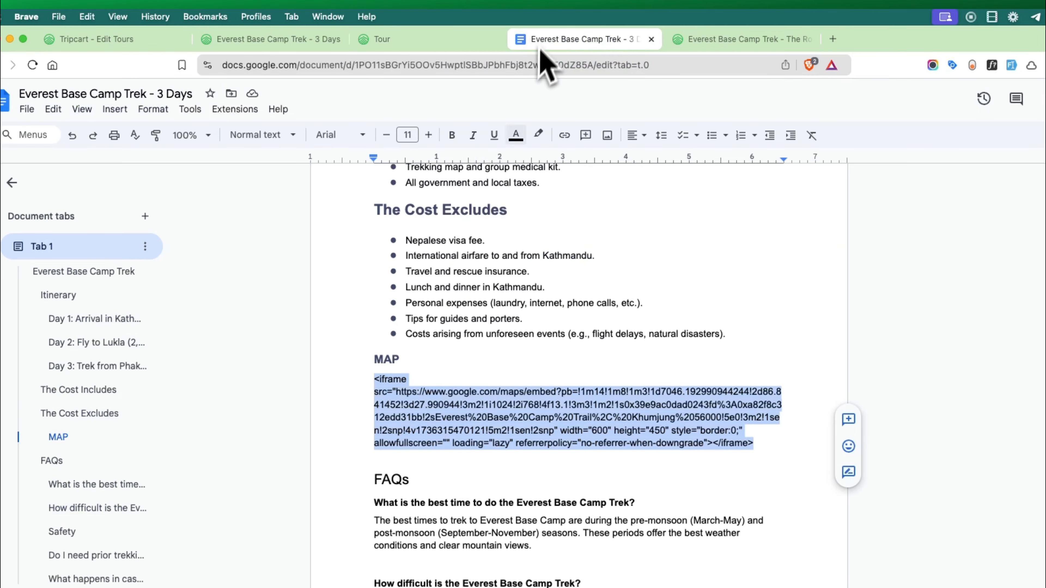
{"action": "left_click", "coordinate": [637, 383]}
{"action": "left_click_drag", "start_coordinate": [637, 383], "coordinate": [363, 380]}
{"action": "key", "text": "super+c"}
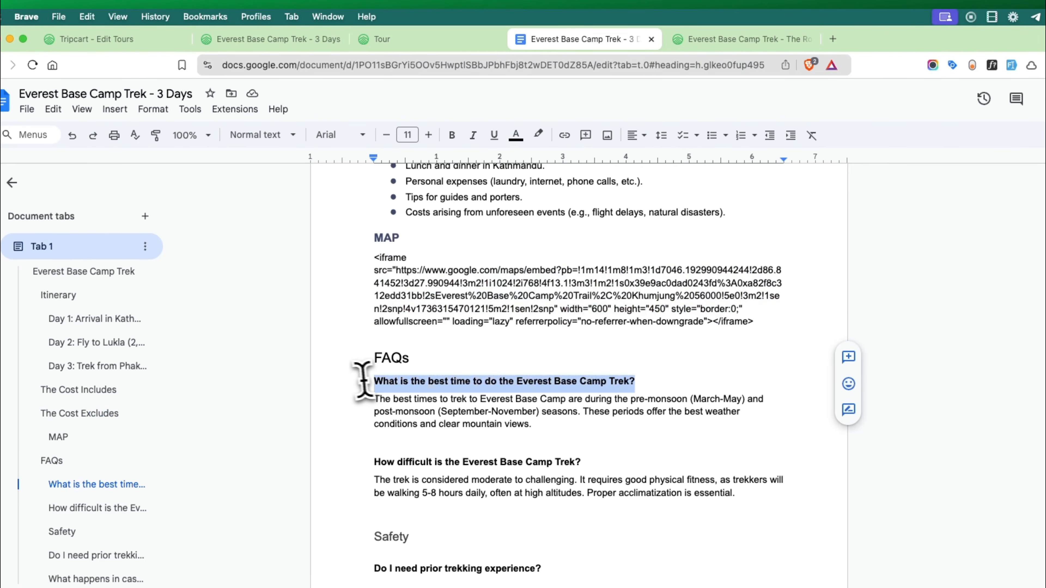
{"action": "left_click", "coordinate": [139, 39]}
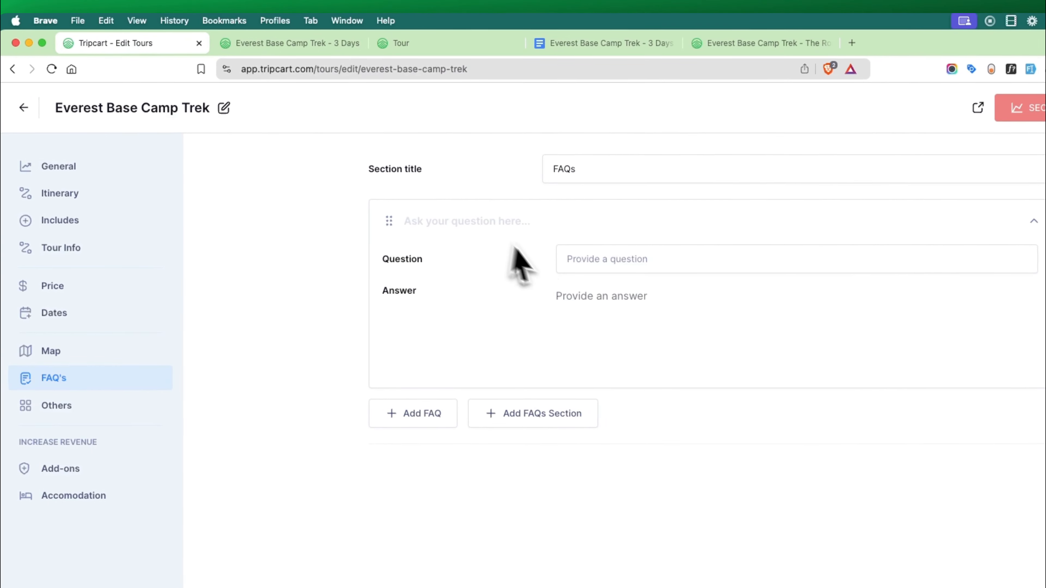
{"action": "left_click", "coordinate": [548, 255]}
{"action": "key", "text": "super+v"}
Step: Copy the answer about the best trekking times from the document into the first FAQ's answer
{"action": "left_click", "coordinate": [606, 43]}
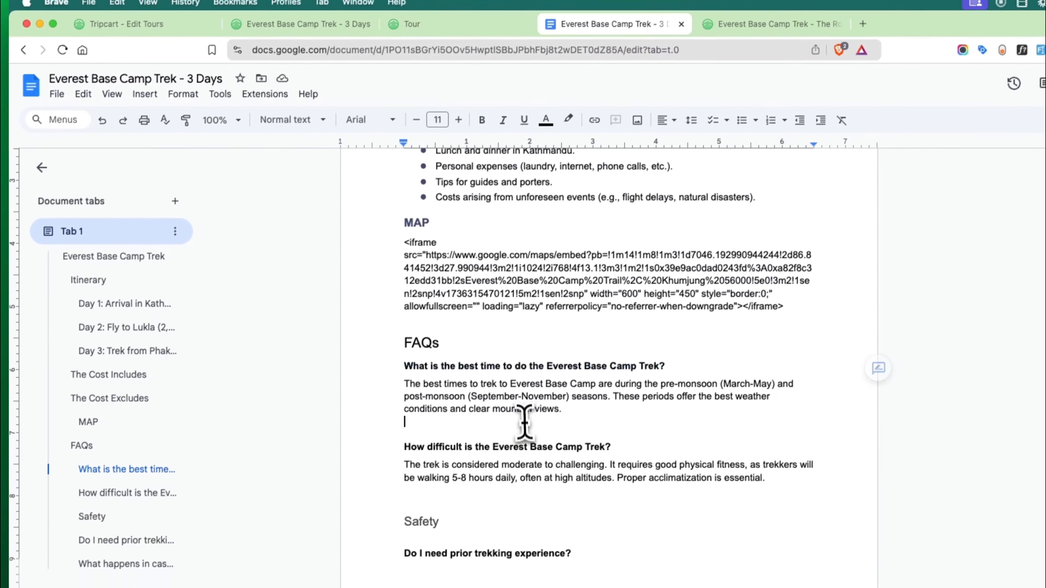
{"action": "triple_click", "coordinate": [498, 414]}
{"action": "key", "text": "super+c"}
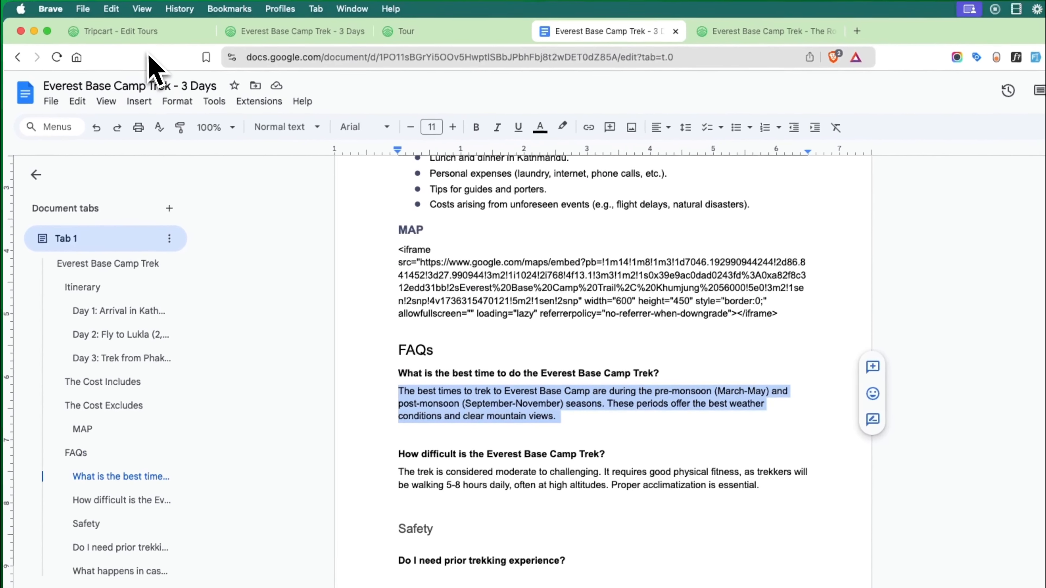
{"action": "left_click", "coordinate": [158, 16]}
{"action": "left_click", "coordinate": [573, 279]}
{"action": "key", "text": "super+v"}
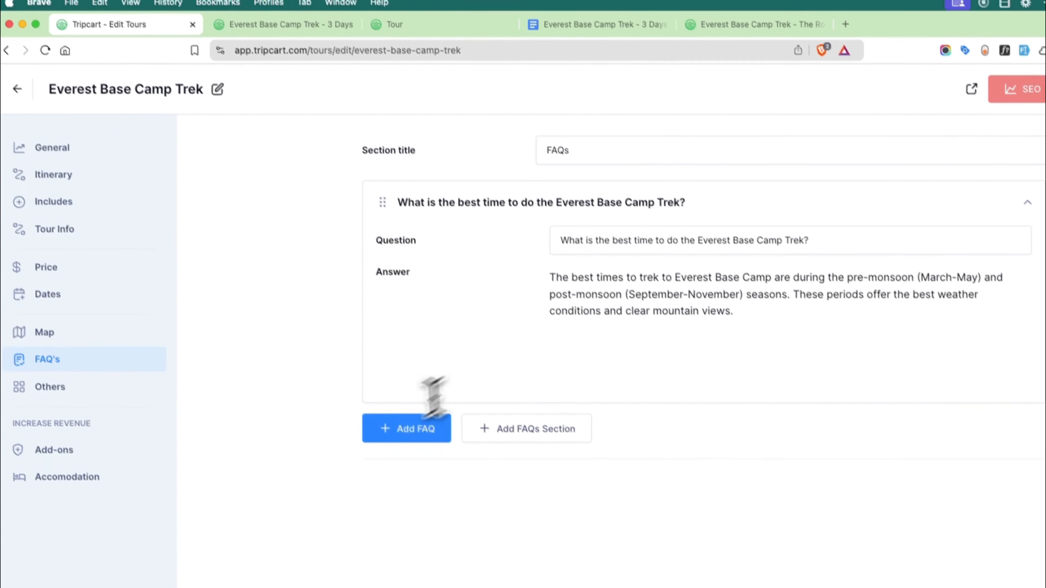
Step: Add a second FAQ and copy "How difficult is the Everest Base Camp Trek?" from the document into its question
{"action": "left_click", "coordinate": [416, 441]}
{"action": "left_click", "coordinate": [597, 37]}
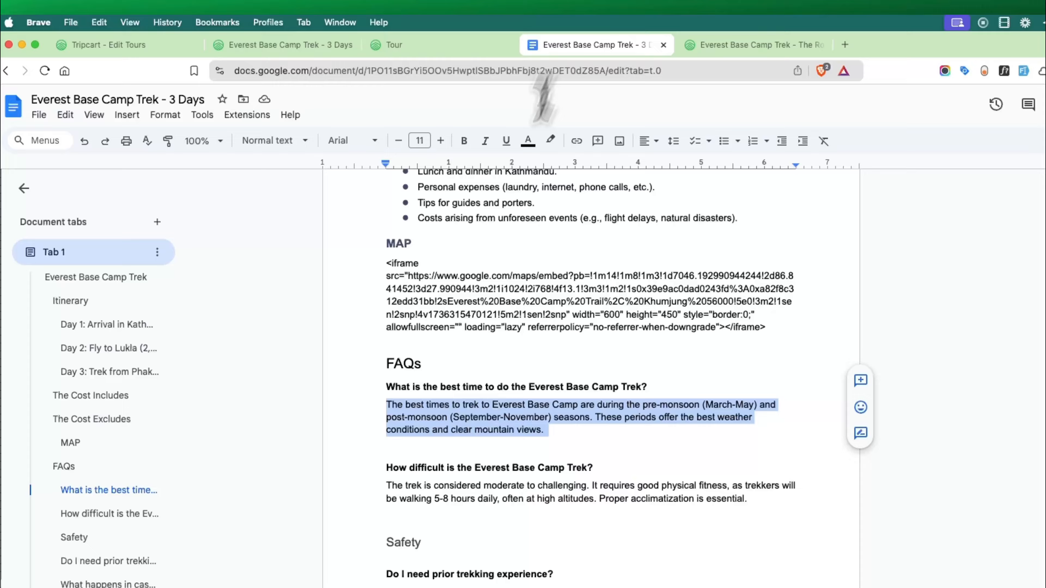
{"action": "scroll", "coordinate": [457, 361], "scroll_direction": "down", "scroll_amount": 2}
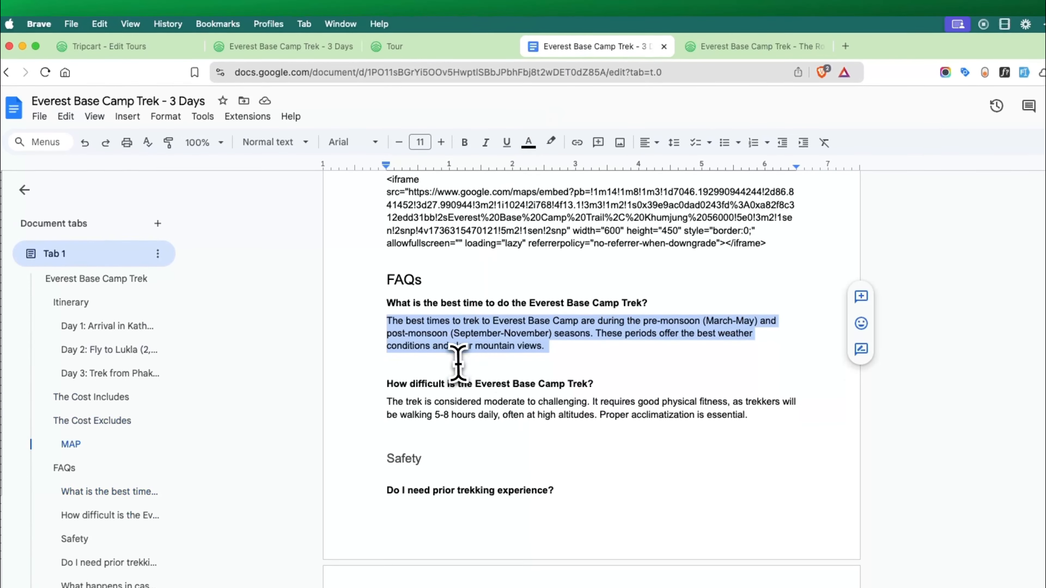
{"action": "left_click_drag", "start_coordinate": [592, 383], "coordinate": [336, 385]}
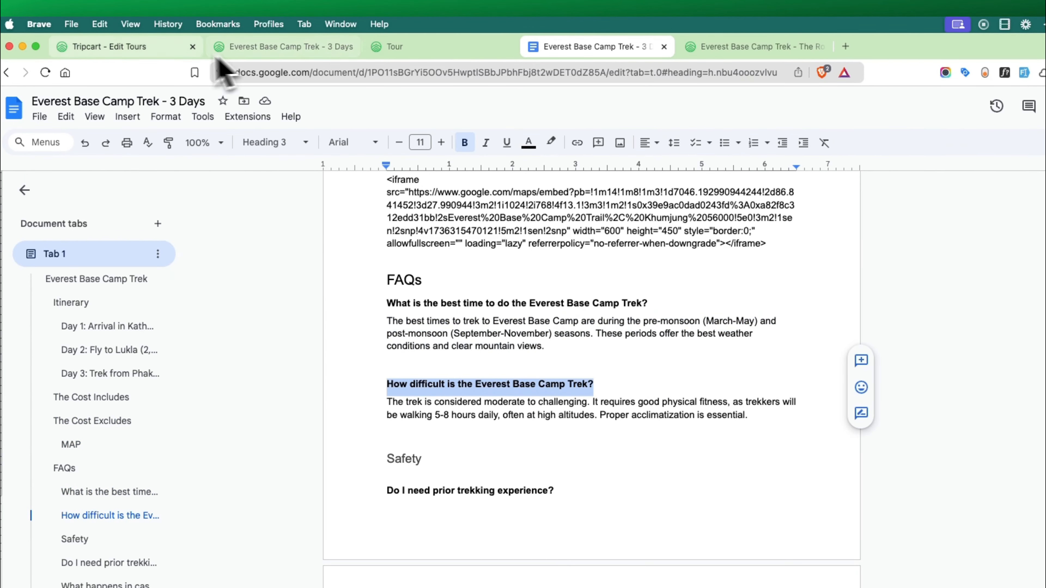
{"action": "left_click", "coordinate": [175, 48]}
{"action": "left_click", "coordinate": [397, 401]}
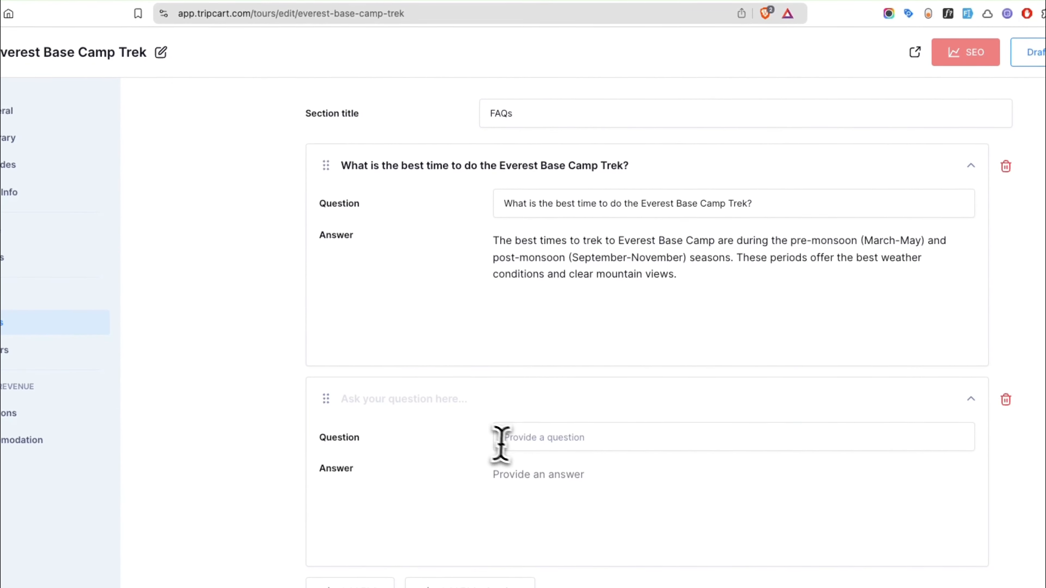
Step: Copy the trek difficulty answer from the document into the second FAQ's answer
{"action": "left_click", "coordinate": [513, 51]}
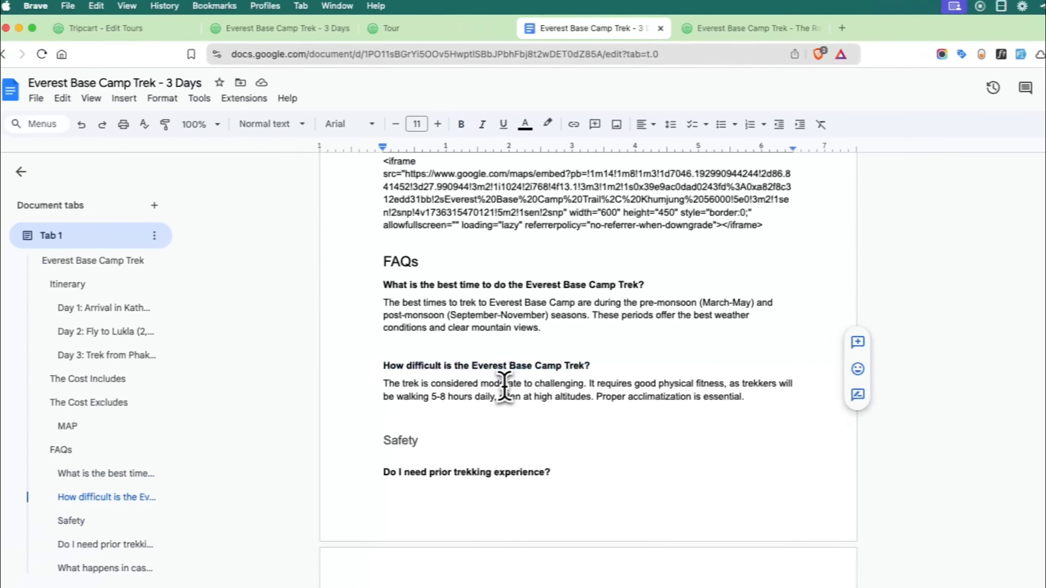
{"action": "triple_click", "coordinate": [518, 385]}
{"action": "key", "text": "ctrl+c"}
{"action": "left_click", "coordinate": [187, 29]}
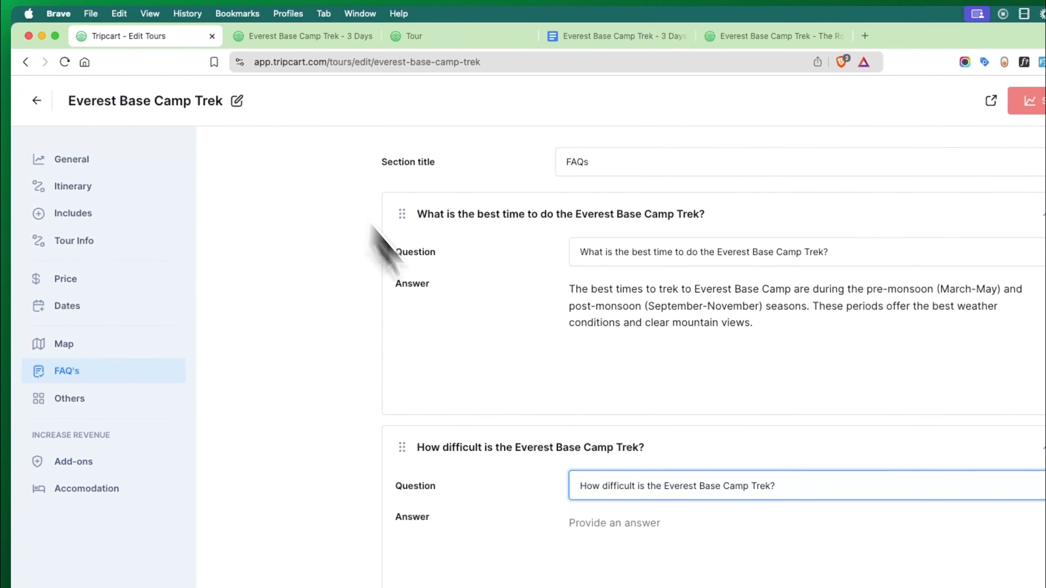
{"action": "left_click", "coordinate": [521, 424]}
{"action": "key", "text": "ctrl+v"}
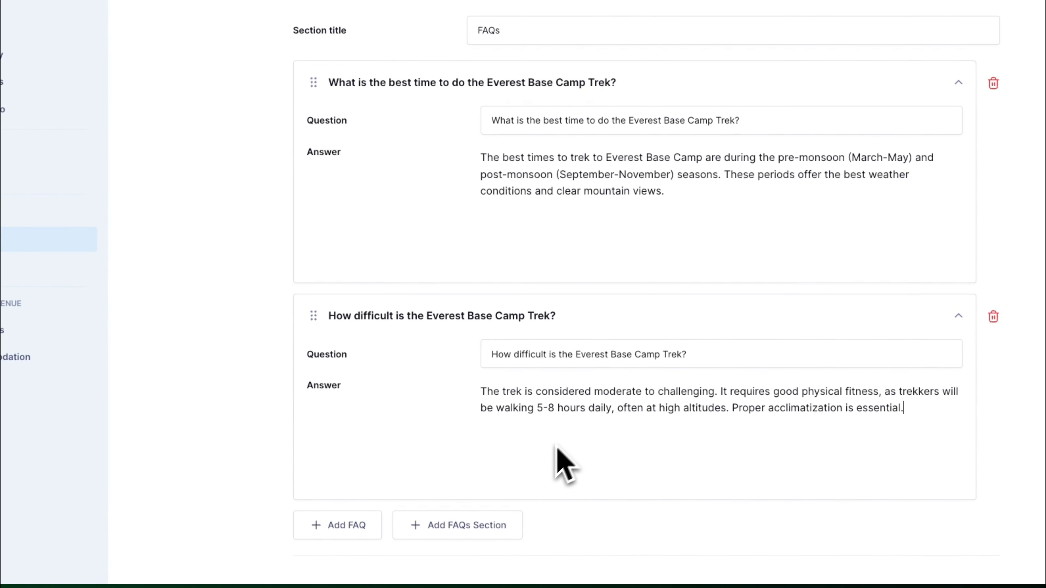
Step: Add an FAQs section below the second question and give it the document's subtitle "Safety"
{"action": "left_click", "coordinate": [460, 535]}
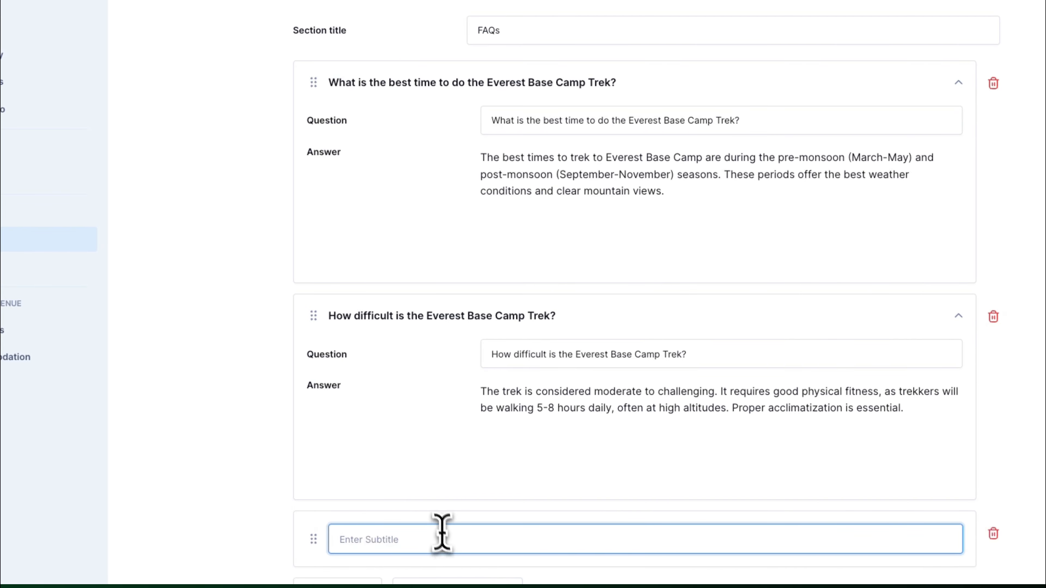
{"action": "left_click", "coordinate": [539, 37]}
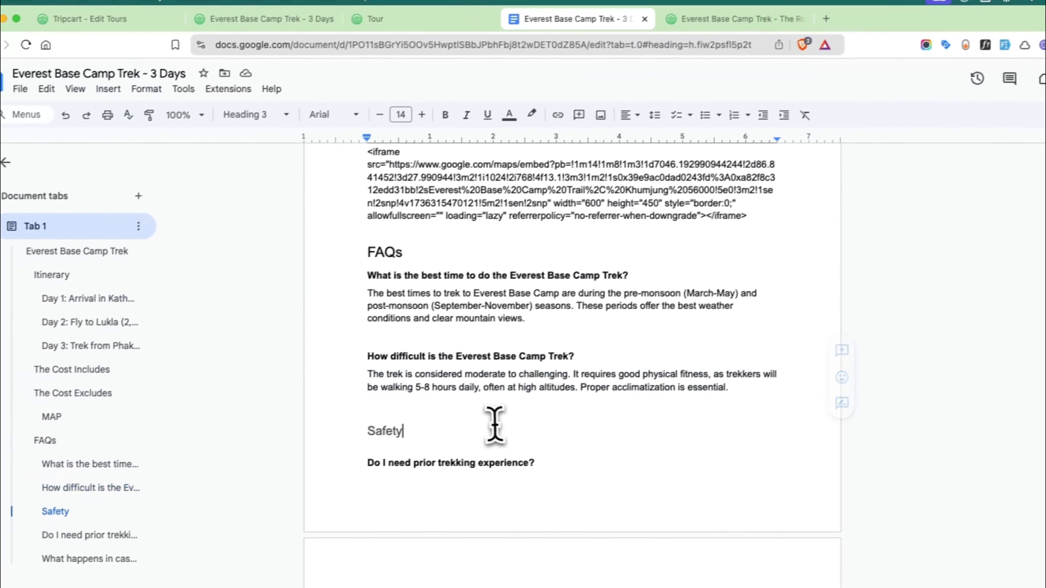
{"action": "left_click_drag", "start_coordinate": [410, 431], "coordinate": [350, 431]}
{"action": "key", "text": "ctrl+c"}
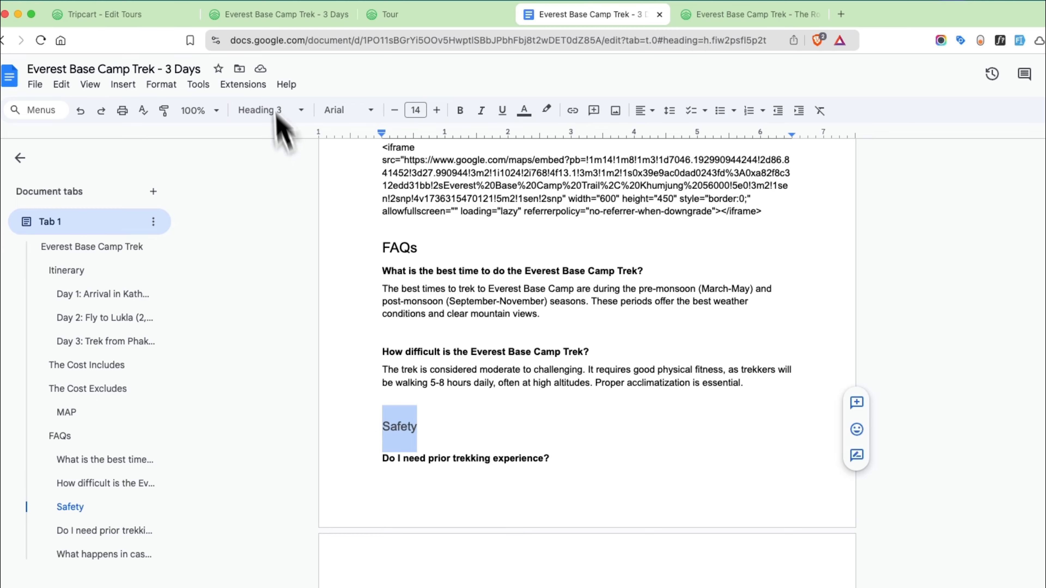
{"action": "left_click", "coordinate": [153, 14]}
{"action": "scroll", "coordinate": [400, 309], "scroll_direction": "down", "scroll_amount": 2}
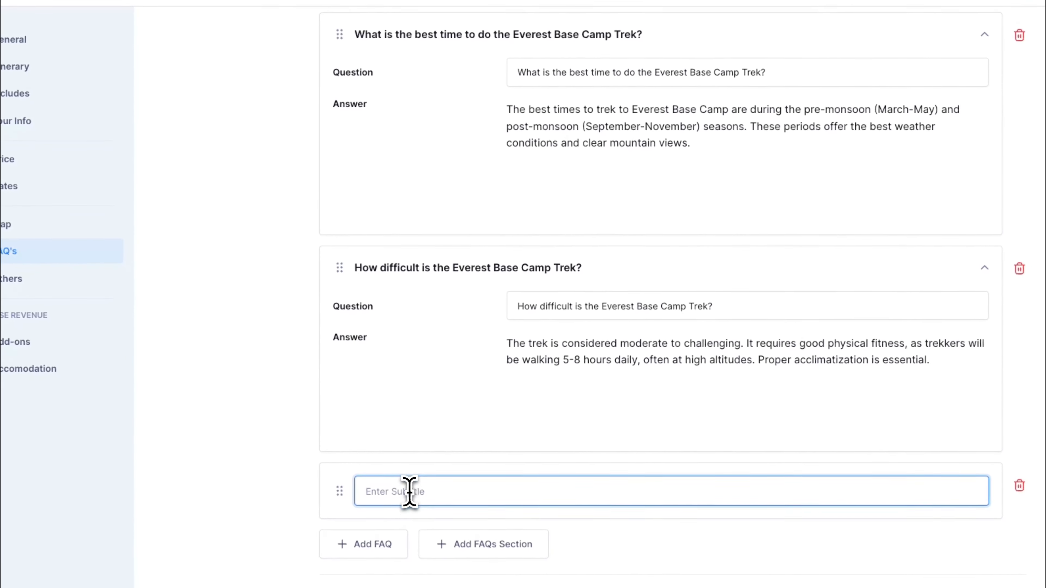
{"action": "key", "text": "ctrl+v"}
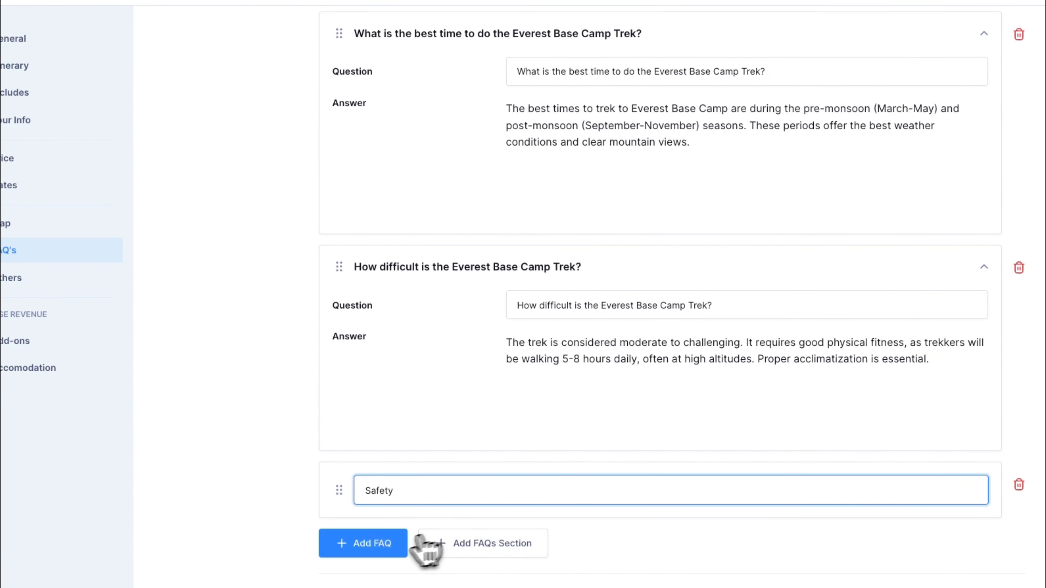
Step: Add an FAQ under Safety and copy "Do I need prior trekking experience?" from the document into its question
{"action": "left_click", "coordinate": [414, 550]}
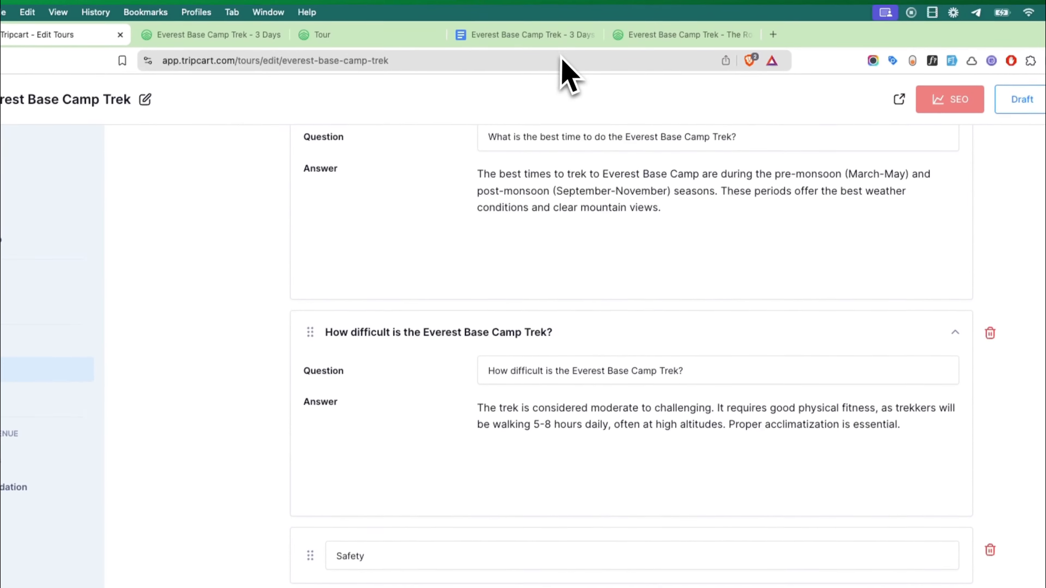
{"action": "left_click", "coordinate": [531, 34]}
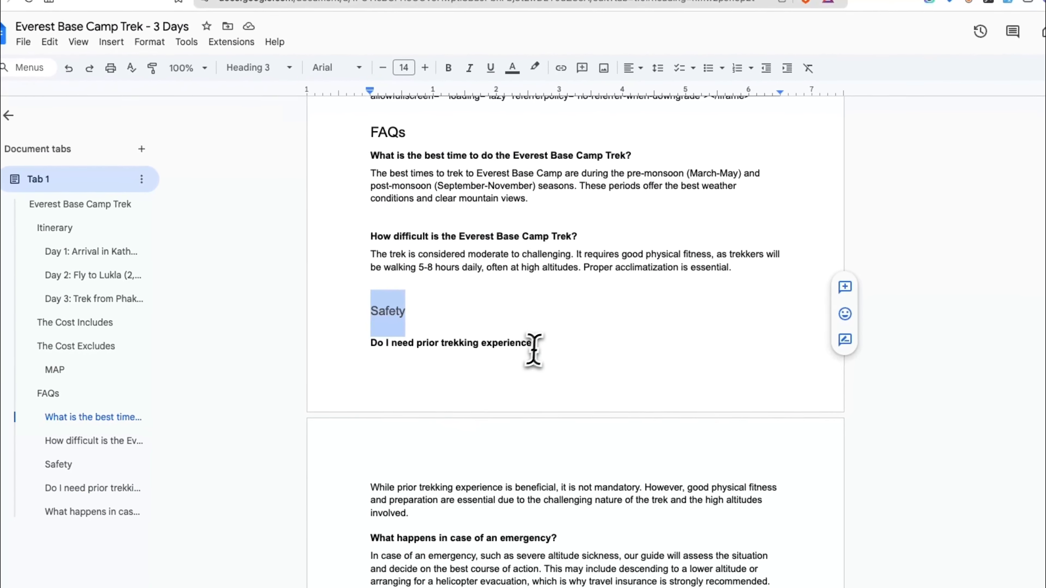
{"action": "left_click_drag", "start_coordinate": [535, 342], "coordinate": [367, 343]}
{"action": "left_click", "coordinate": [181, 29]}
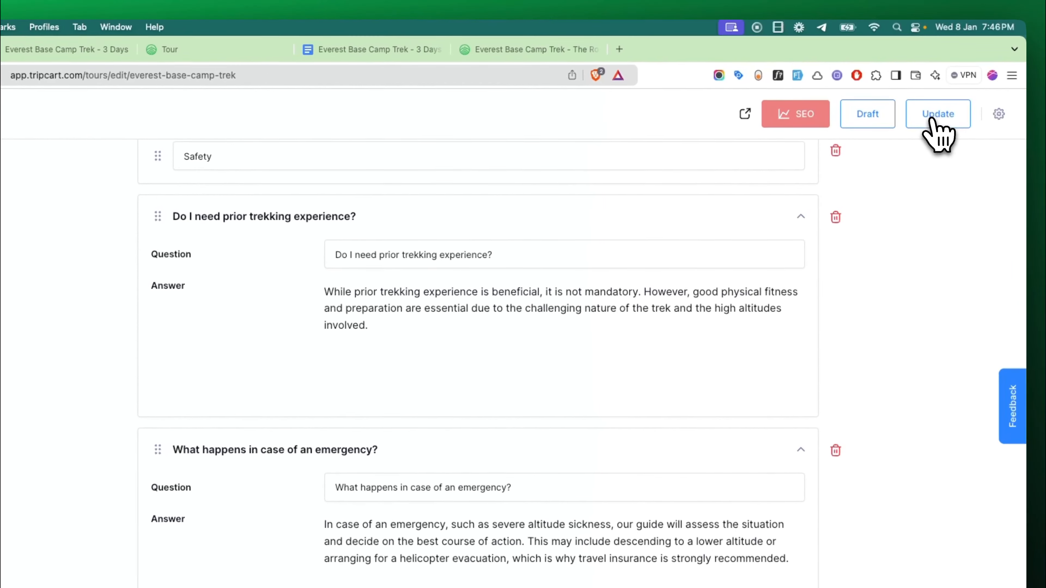
Step: Reload the public tour page and check the FAQs section, expanding and collapsing all answers
{"action": "left_click", "coordinate": [74, 50]}
{"action": "left_click", "coordinate": [112, 76]}
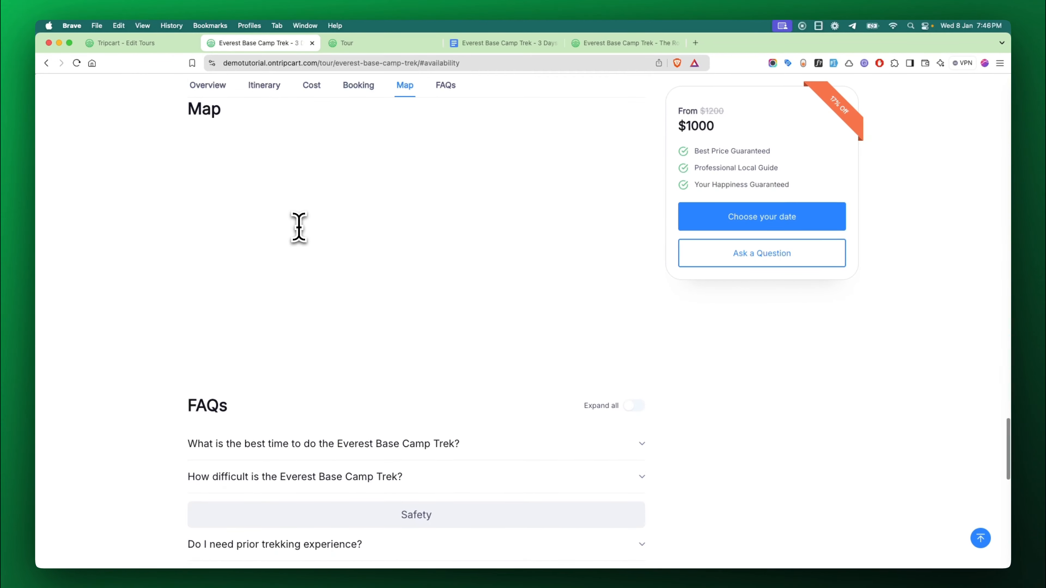
{"action": "scroll", "coordinate": [299, 227], "scroll_direction": "down", "scroll_amount": 3}
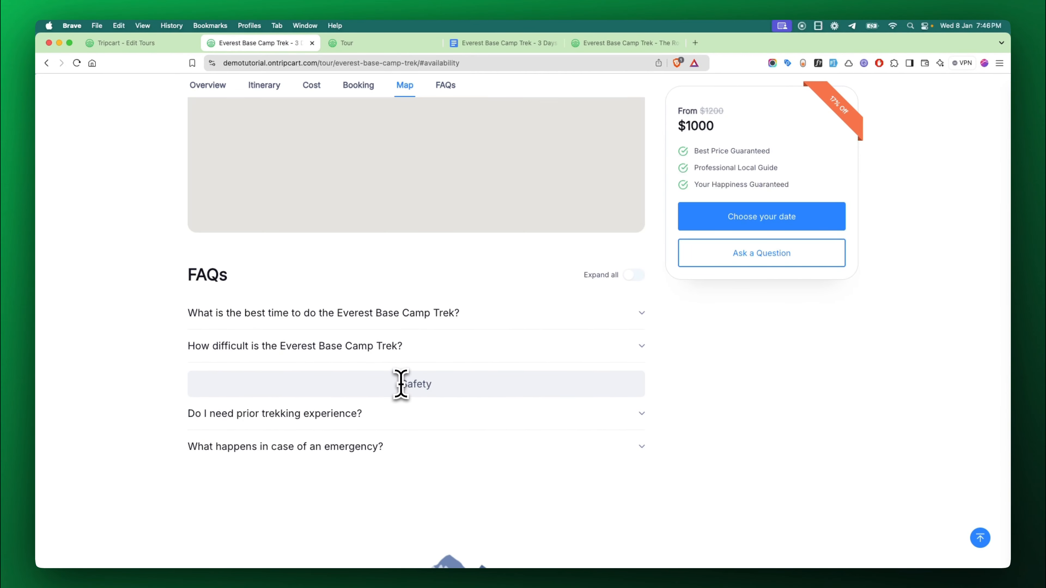
{"action": "left_click_drag", "start_coordinate": [401, 385], "coordinate": [448, 390]}
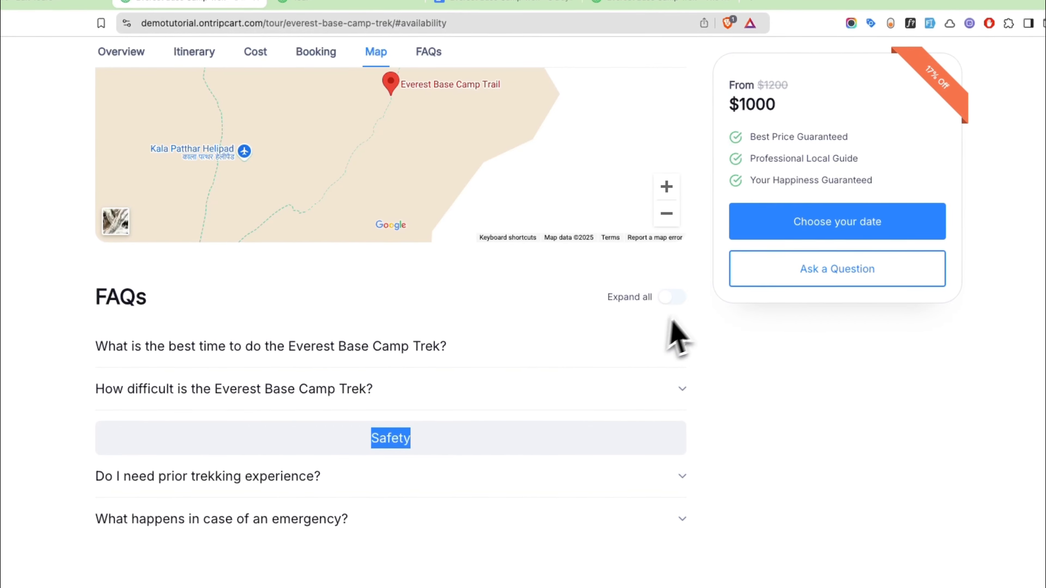
{"action": "left_click", "coordinate": [675, 297]}
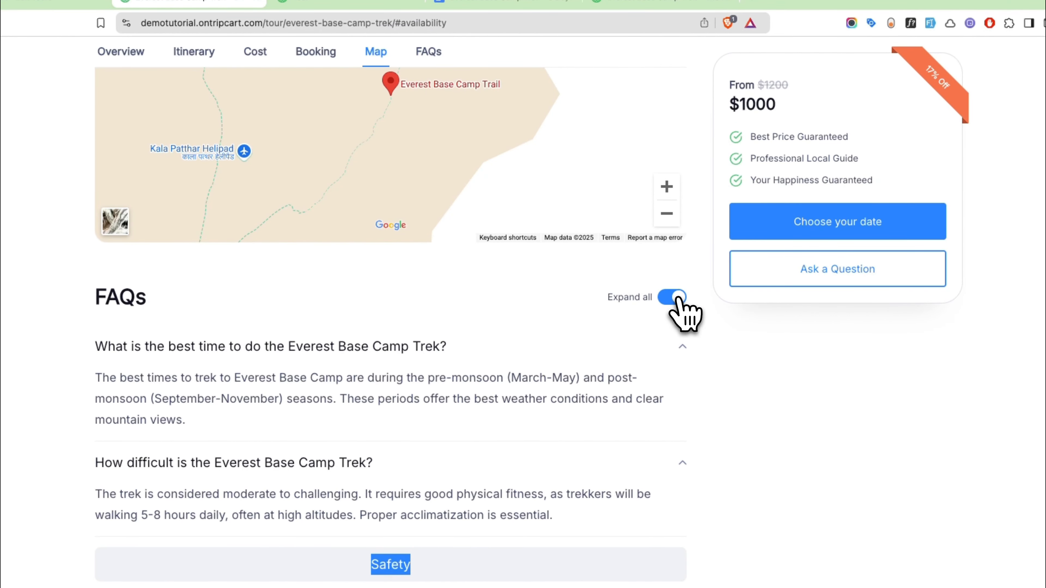
{"action": "scroll", "coordinate": [678, 299], "scroll_direction": "down", "scroll_amount": 3}
{"action": "left_click", "coordinate": [677, 219]}
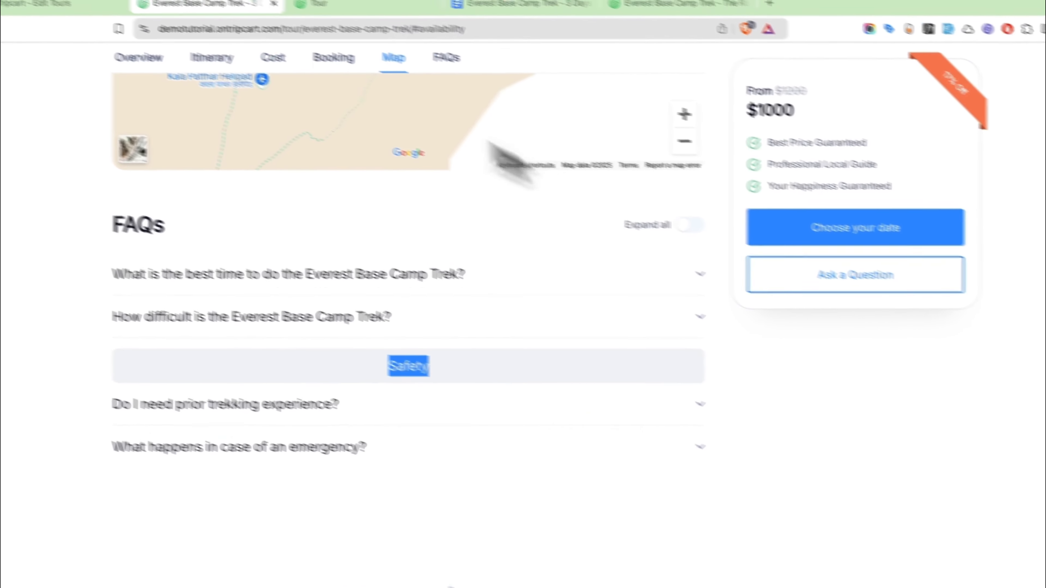
Step: Copy the Day 2 and Day 3 itinerary text from the document into the tour's Others content area
{"action": "left_click", "coordinate": [188, 36]}
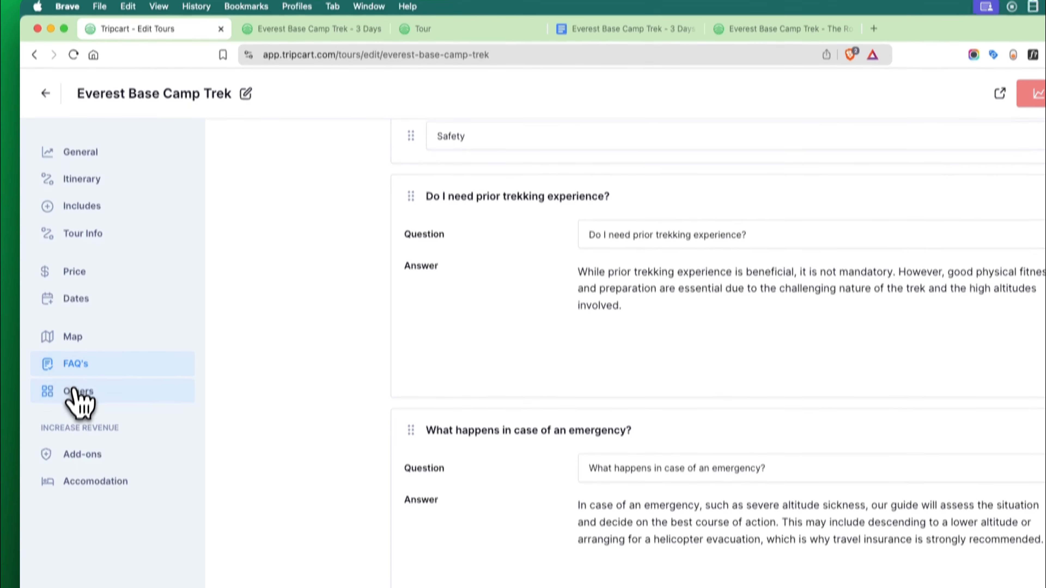
{"action": "left_click", "coordinate": [77, 399]}
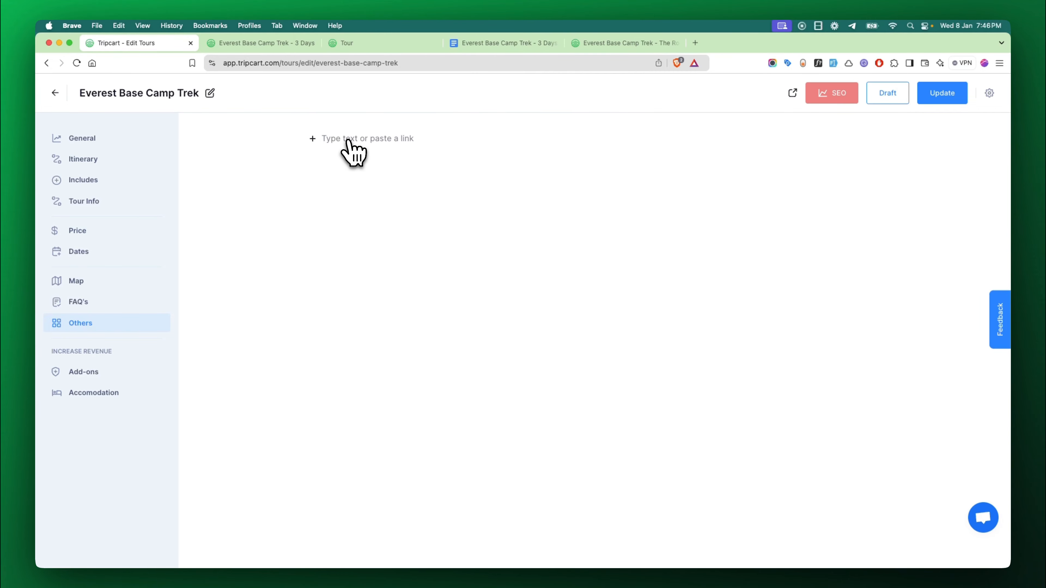
{"action": "left_click", "coordinate": [500, 43]}
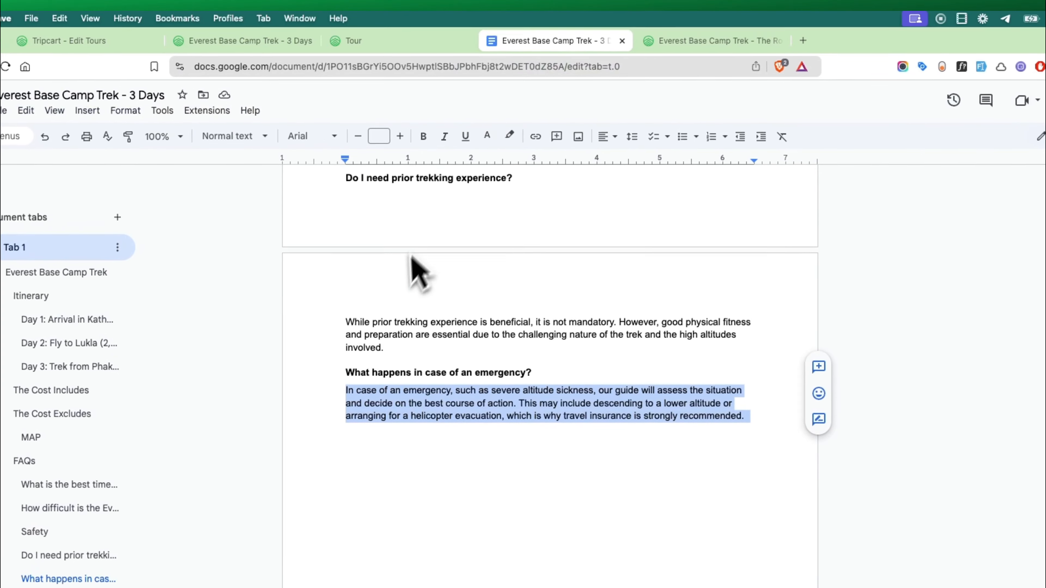
{"action": "scroll", "coordinate": [386, 234], "scroll_direction": "up", "scroll_amount": 15}
{"action": "scroll", "coordinate": [401, 292], "scroll_direction": "up", "scroll_amount": 10}
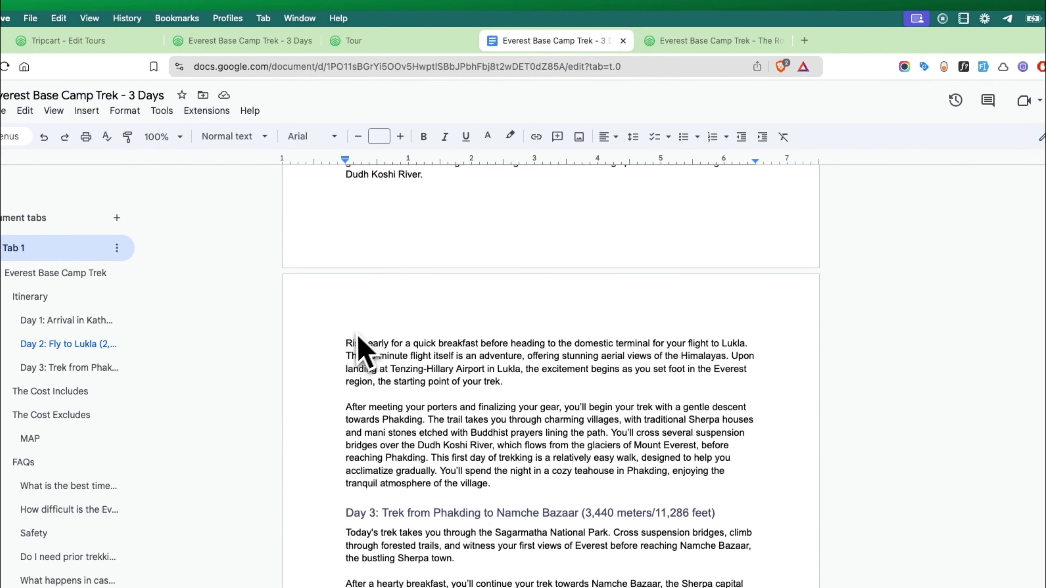
{"action": "left_click_drag", "start_coordinate": [348, 342], "coordinate": [628, 521]}
{"action": "key", "text": "super+c"}
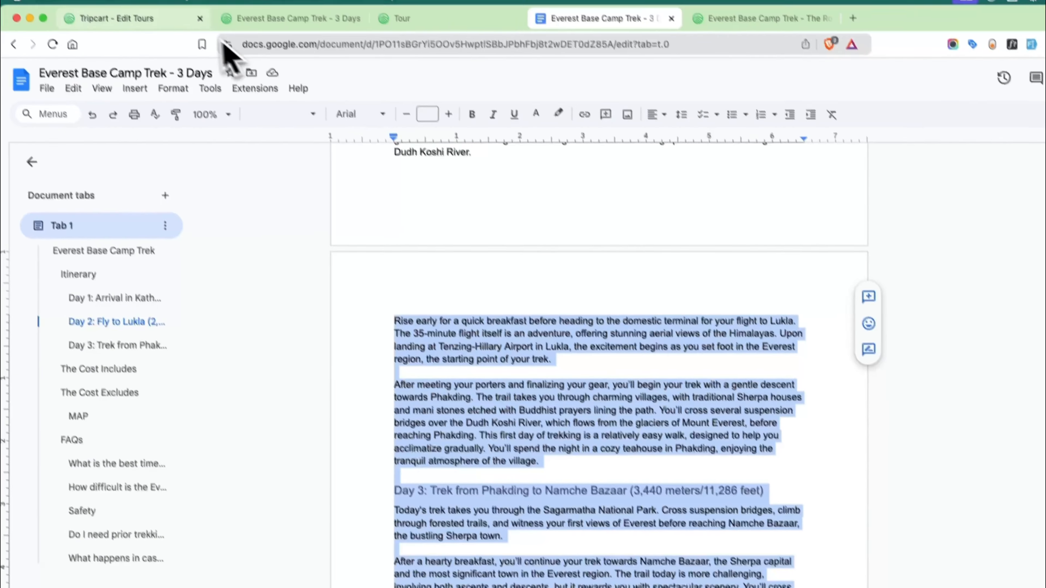
{"action": "left_click", "coordinate": [186, 39]}
{"action": "left_click", "coordinate": [408, 168]}
{"action": "key", "text": "super+v"}
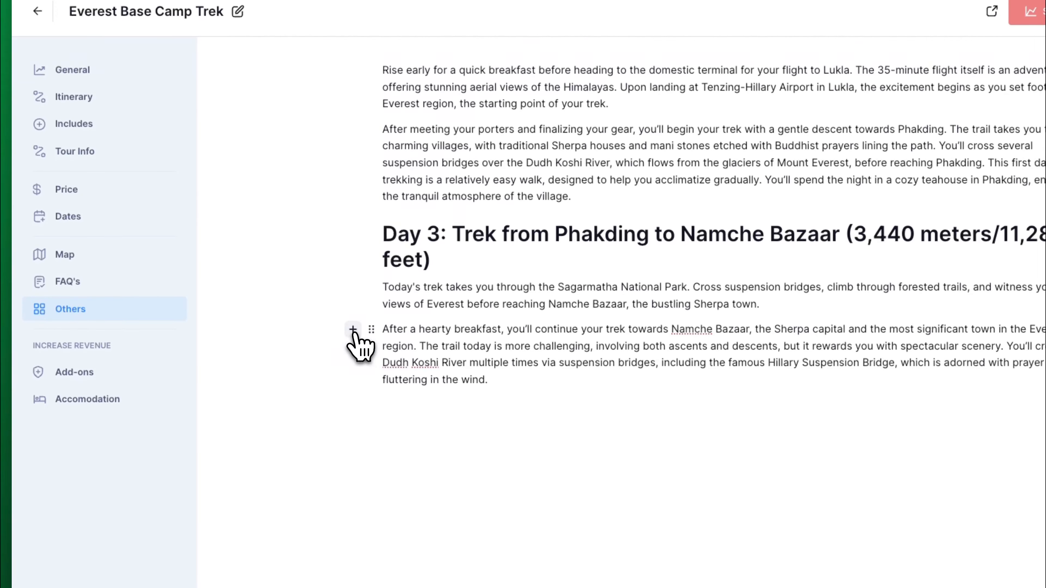
Step: Insert the temple square photo from the media library below the last paragraph of the Others content
{"action": "left_click", "coordinate": [353, 329]}
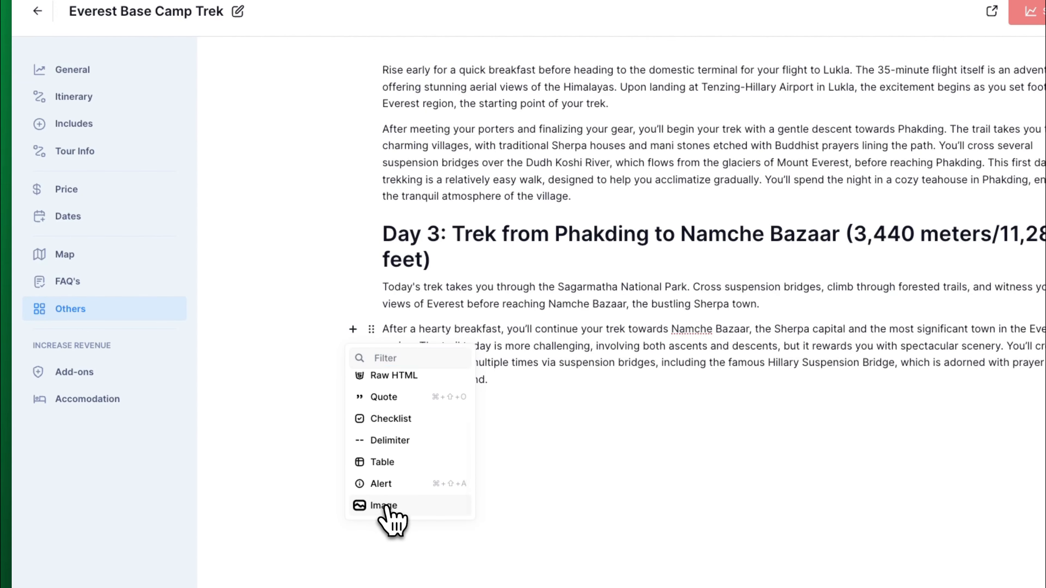
{"action": "left_click", "coordinate": [383, 505]}
{"action": "left_click", "coordinate": [290, 159]}
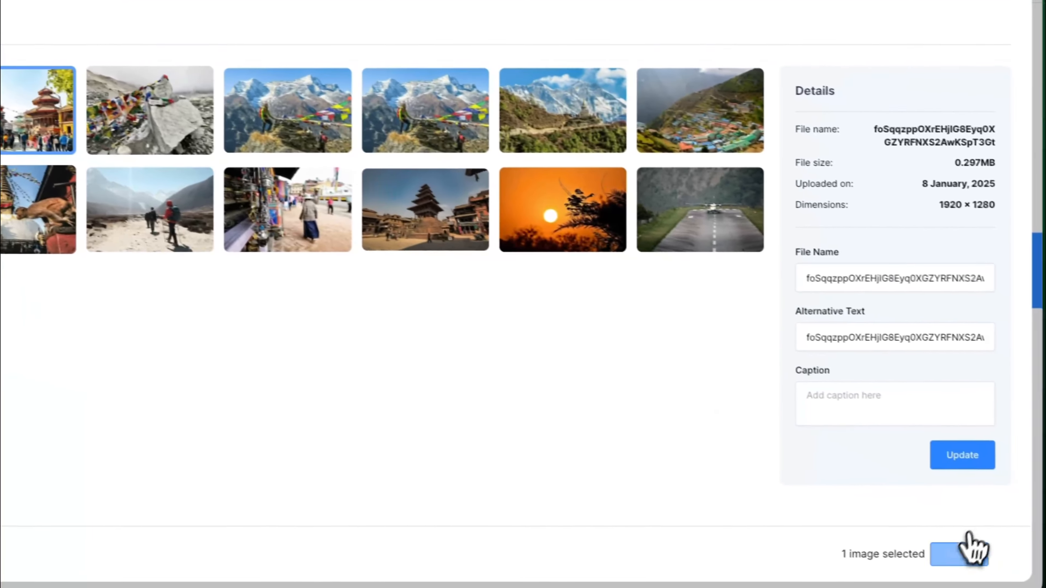
{"action": "left_click", "coordinate": [976, 552]}
{"action": "scroll", "coordinate": [786, 375], "scroll_direction": "down", "scroll_amount": 10}
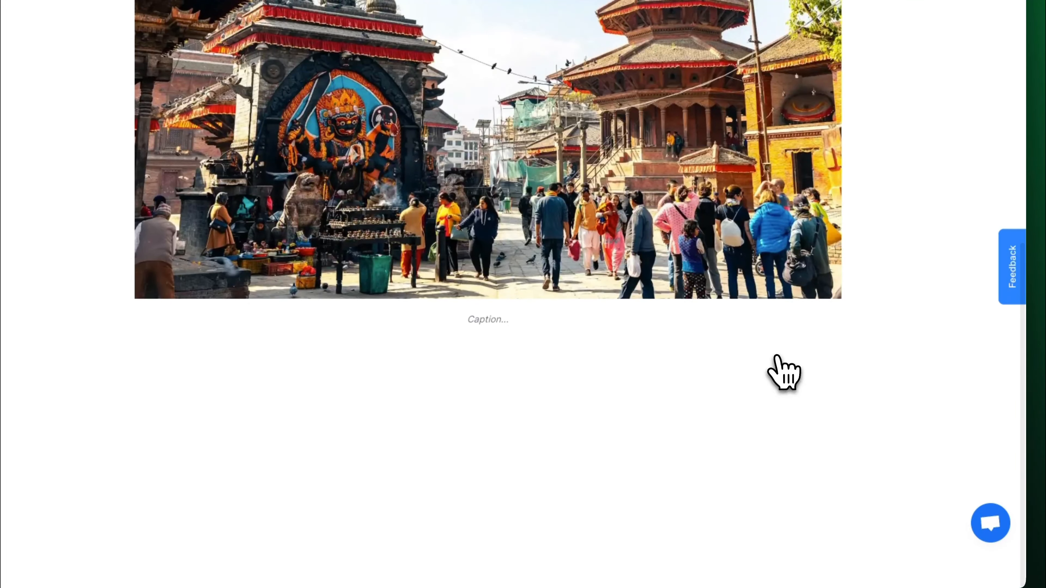
{"action": "scroll", "coordinate": [693, 226], "scroll_direction": "up", "scroll_amount": 12}
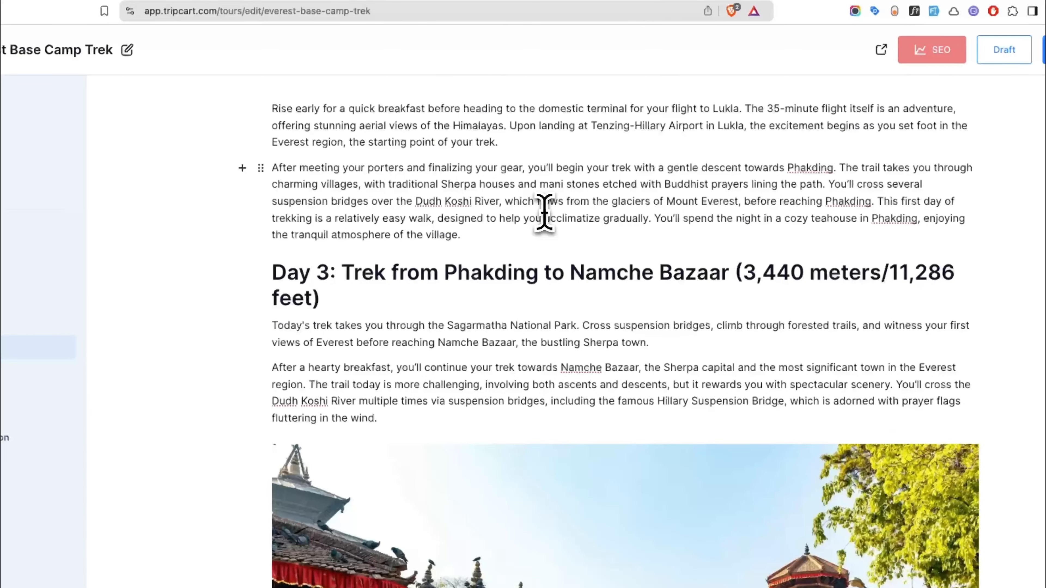
Step: Delete all content from the Others section and update the tour
{"action": "triple_click", "coordinate": [545, 213]}
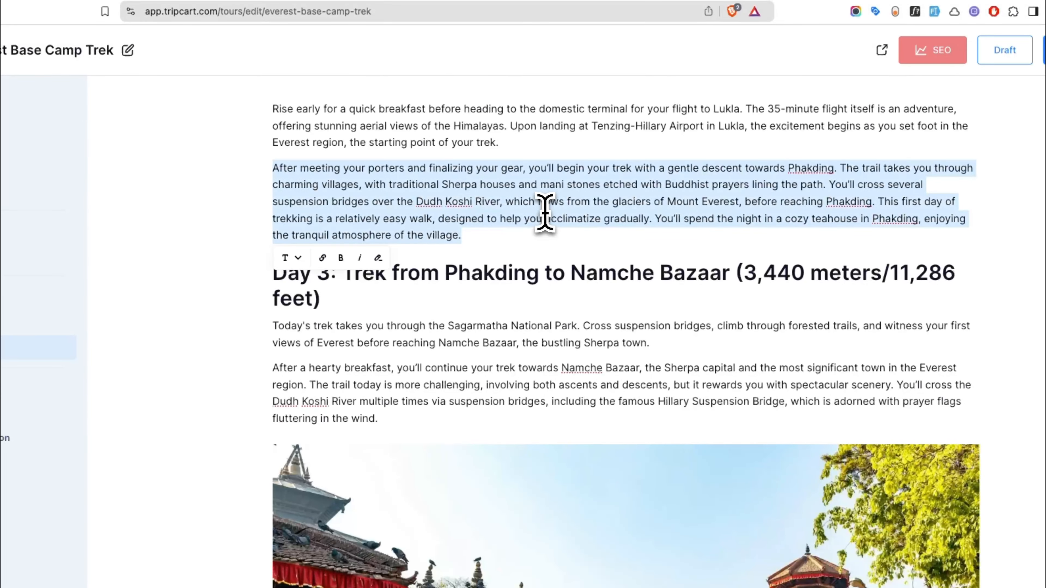
{"action": "key", "text": "super+a"}
{"action": "key", "text": "BackSpace"}
{"action": "left_click", "coordinate": [943, 123]}
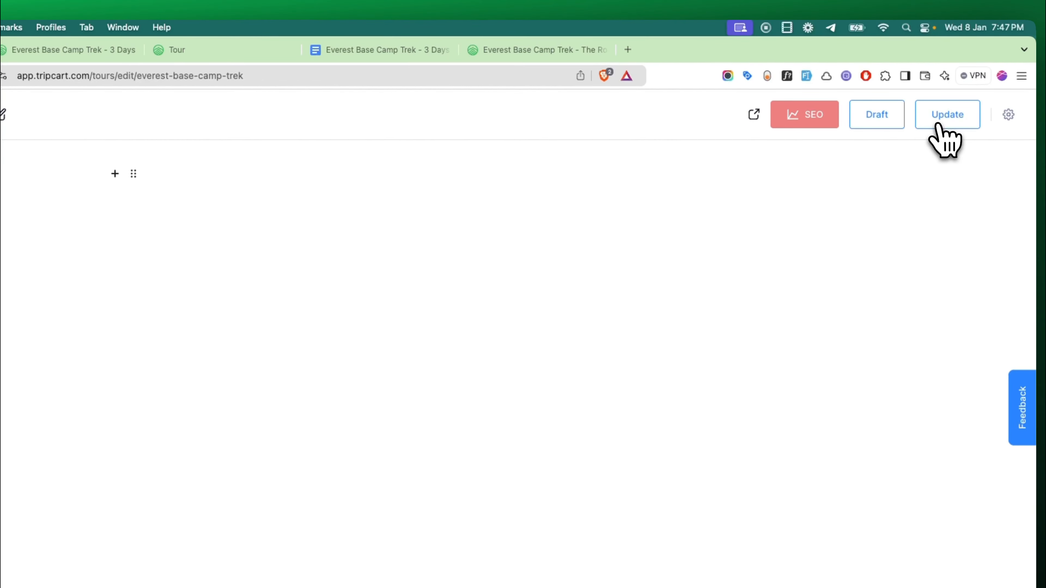
Step: Reload the public tour page and review its gallery, trip facts, price box, overview, highlights and itinerary
{"action": "left_click", "coordinate": [31, 50]}
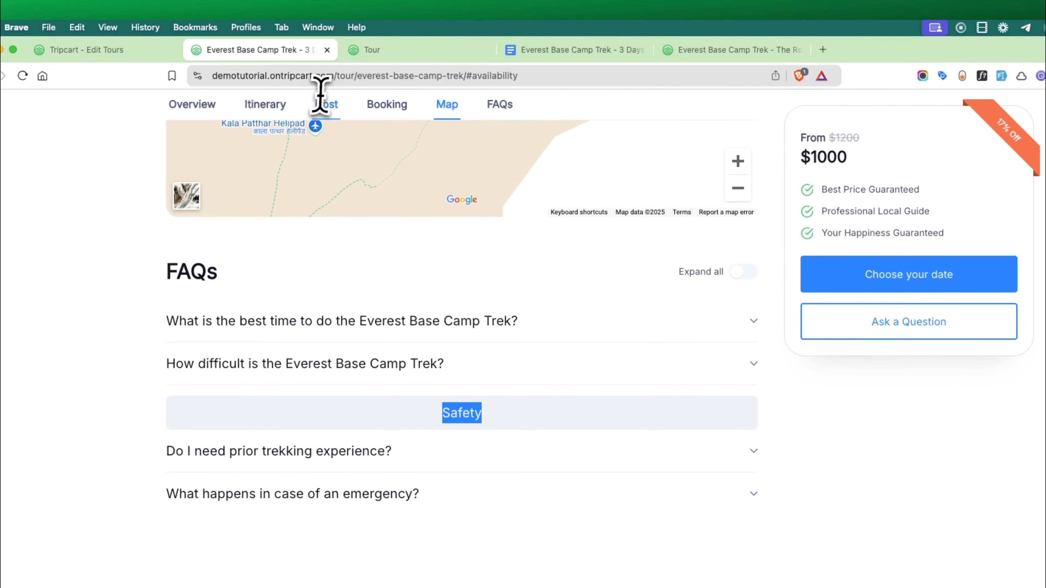
{"action": "left_click", "coordinate": [323, 78]}
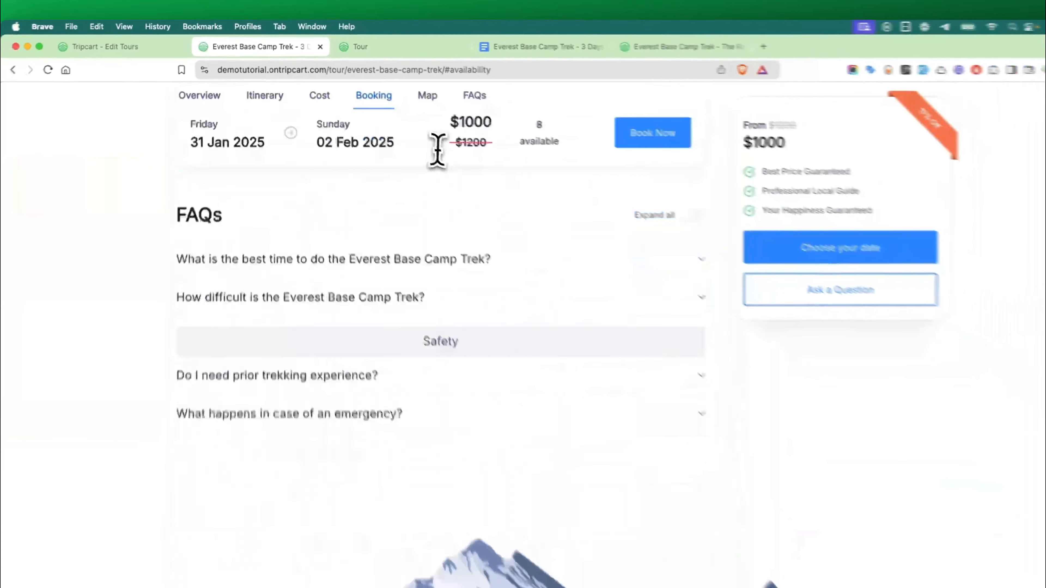
{"action": "scroll", "coordinate": [415, 134], "scroll_direction": "up", "scroll_amount": 20}
{"action": "scroll", "coordinate": [415, 134], "scroll_direction": "up", "scroll_amount": 6}
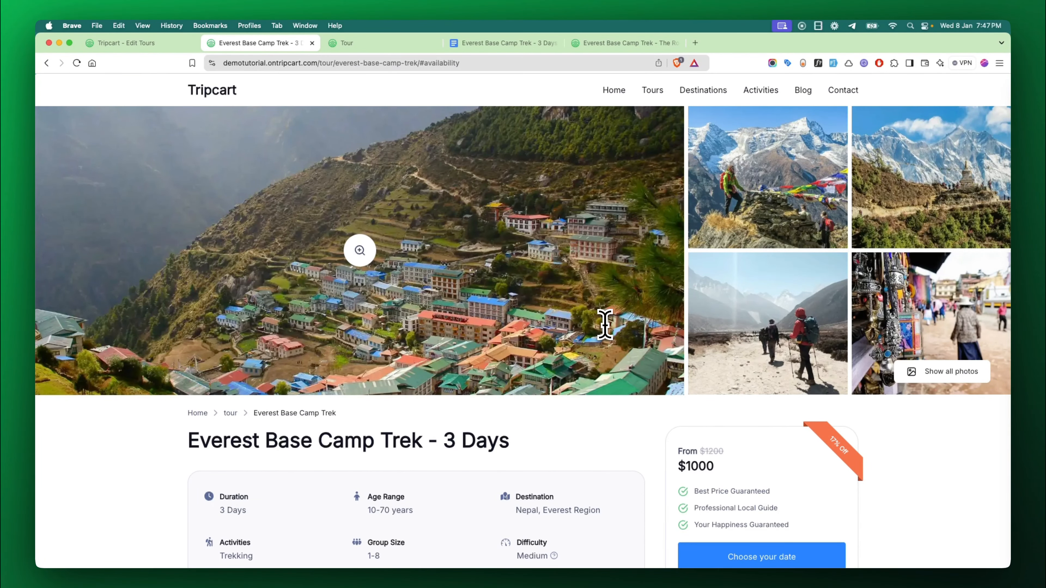
{"action": "scroll", "coordinate": [604, 325], "scroll_direction": "down", "scroll_amount": 2}
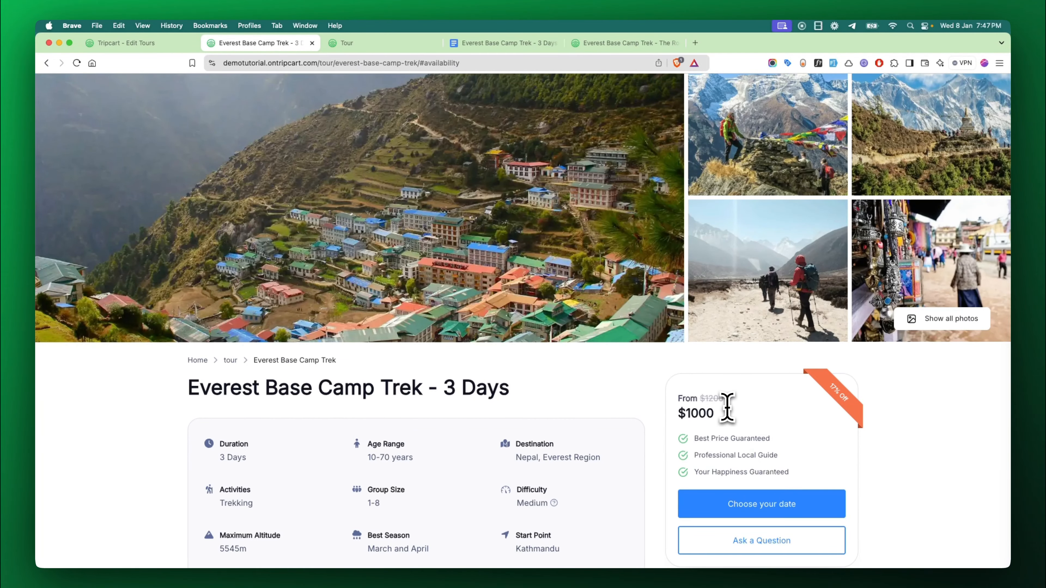
{"action": "scroll", "coordinate": [576, 404], "scroll_direction": "down", "scroll_amount": 12}
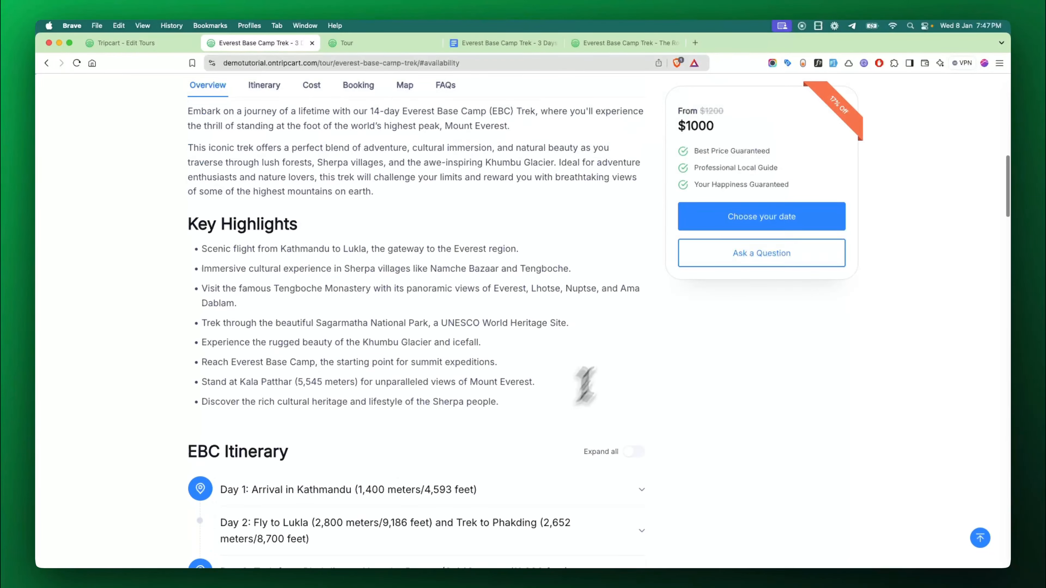
{"action": "scroll", "coordinate": [746, 225], "scroll_direction": "up", "scroll_amount": 12}
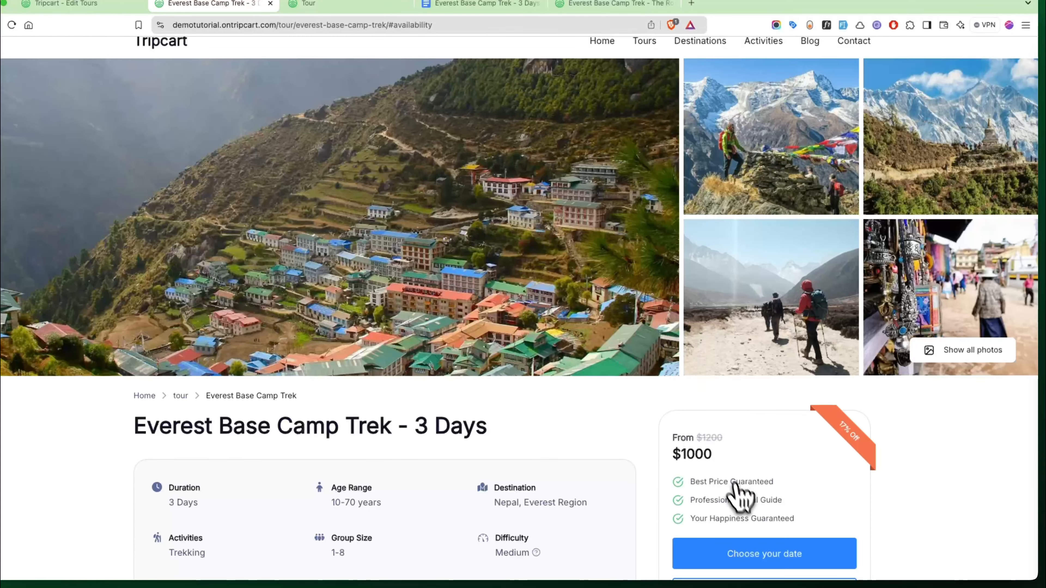
Step: Open the booking checkout for the 15 Jan 2025 departure, examine its traveller and payment sections, and return to the tour page
{"action": "left_click", "coordinate": [740, 552]}
{"action": "left_click", "coordinate": [617, 393]}
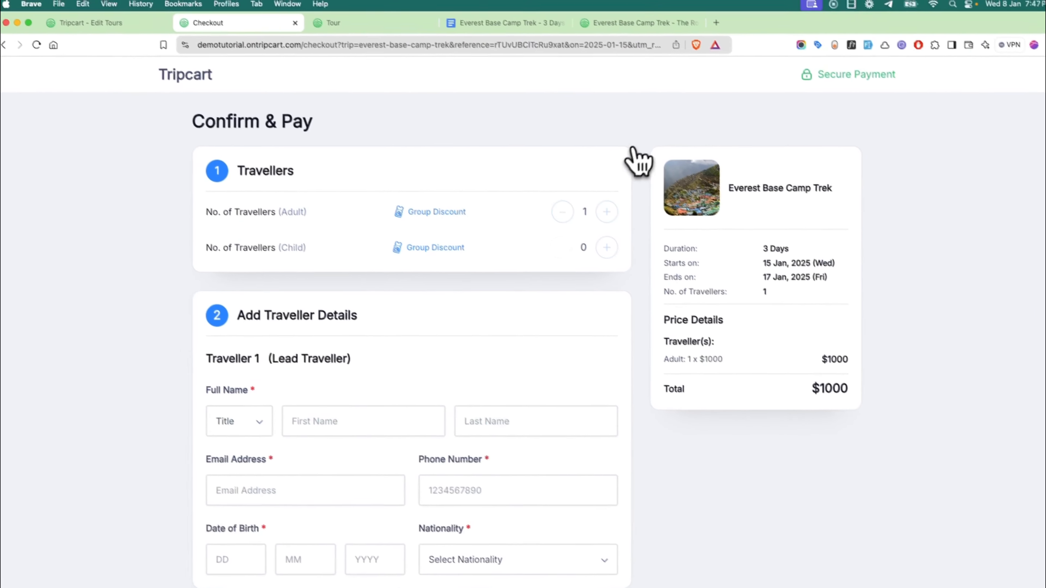
{"action": "scroll", "coordinate": [397, 382], "scroll_direction": "down", "scroll_amount": 3}
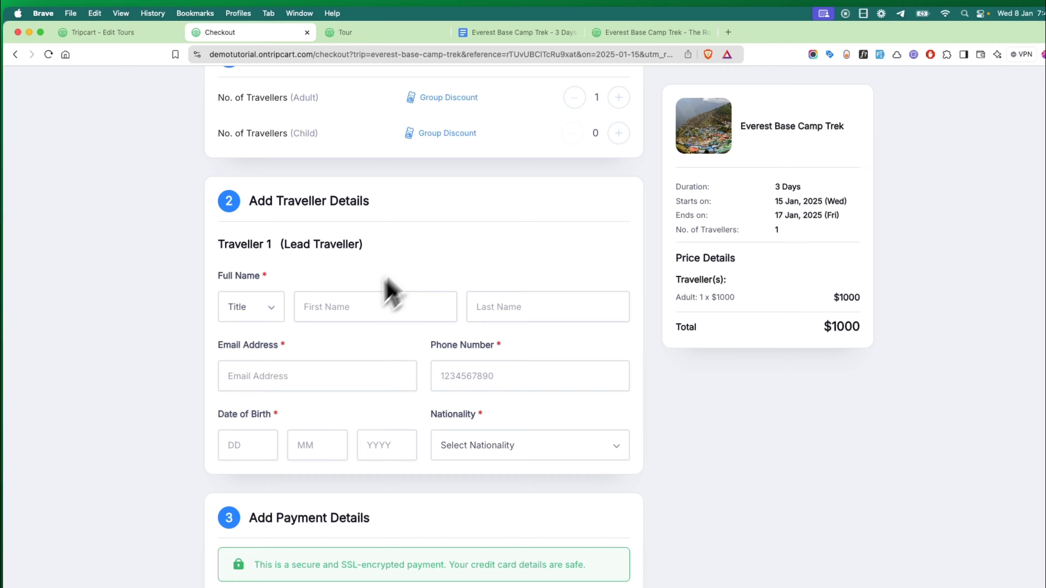
{"action": "left_click", "coordinate": [123, 34]}
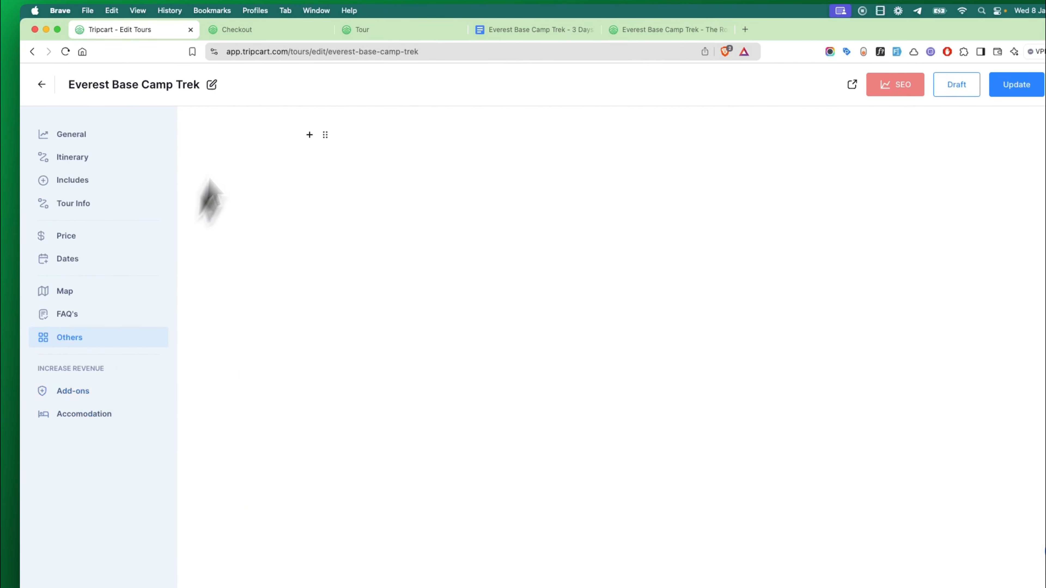
{"action": "left_click", "coordinate": [264, 31]}
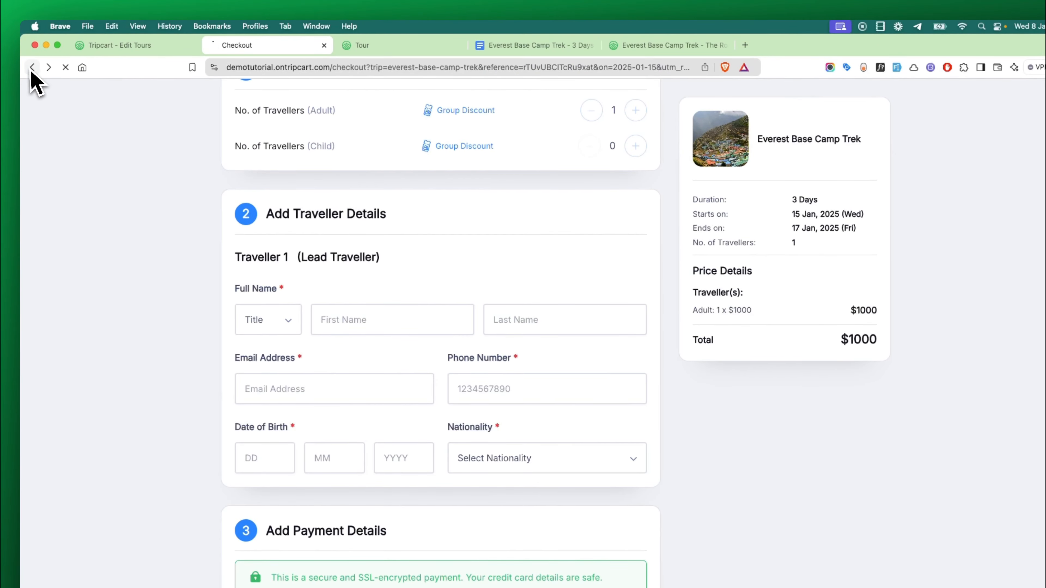
{"action": "left_click", "coordinate": [32, 68]}
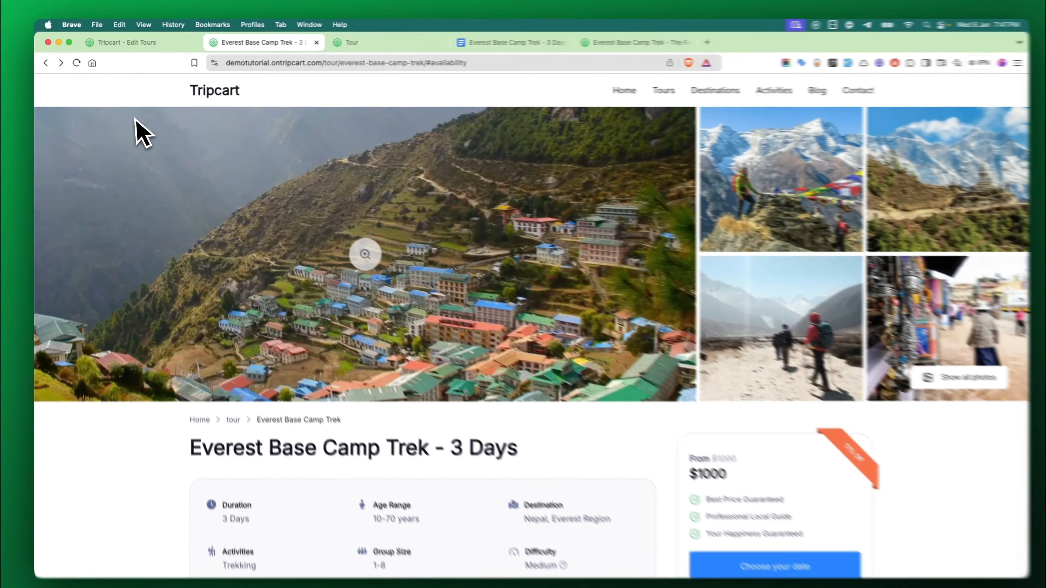
Step: View the tour editor's Add-ons and Accommodation sections, checking the public tour page before returning to the editor
{"action": "left_click", "coordinate": [132, 43]}
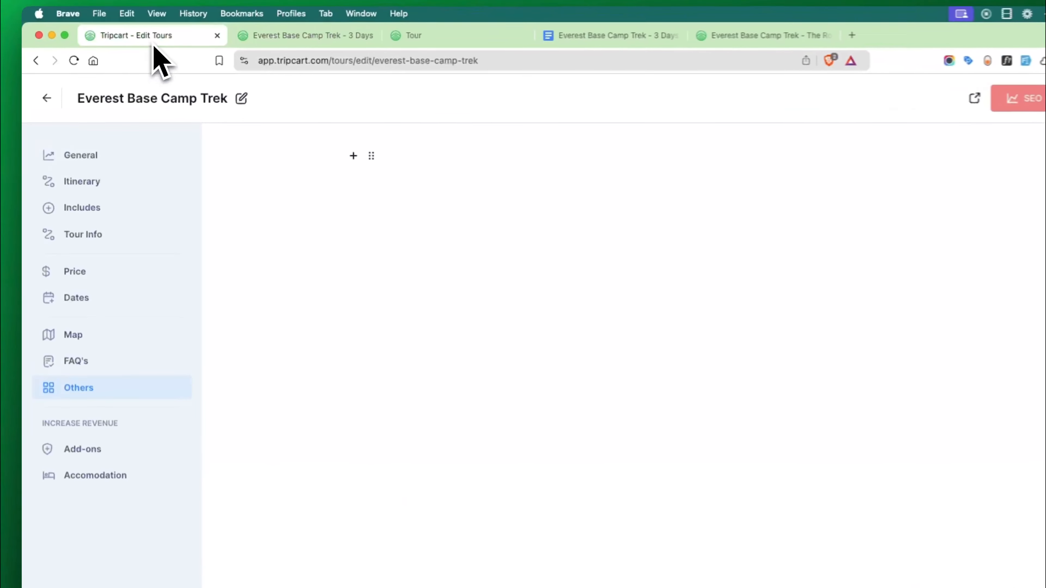
{"action": "left_click", "coordinate": [107, 421]}
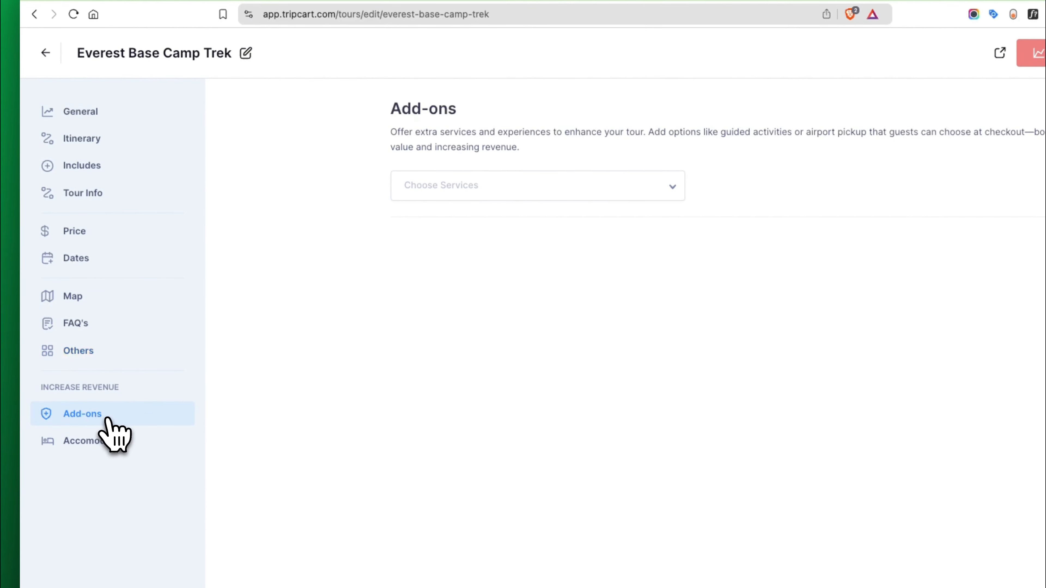
{"action": "left_click", "coordinate": [108, 440]}
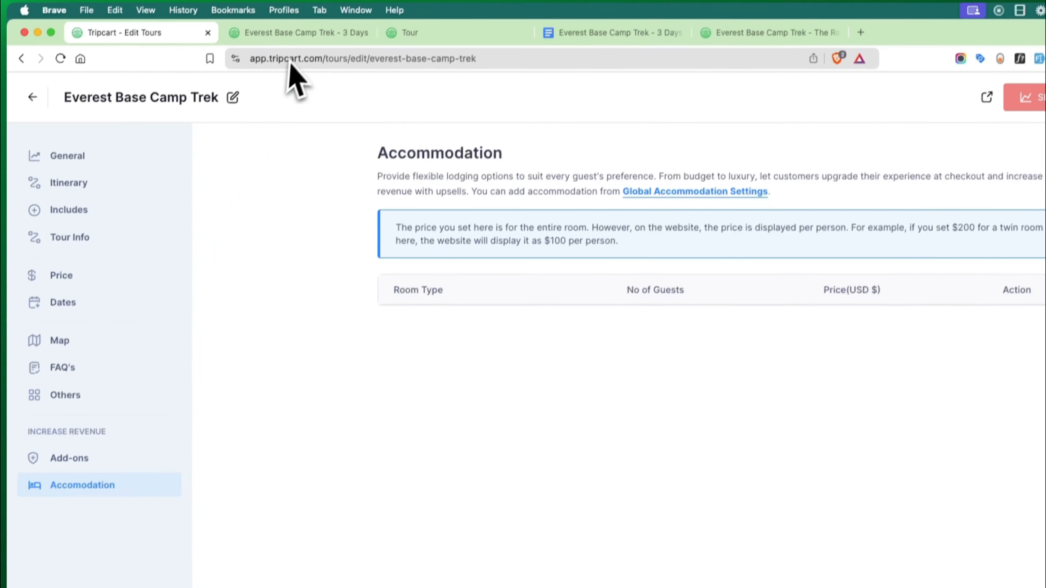
{"action": "left_click", "coordinate": [292, 38]}
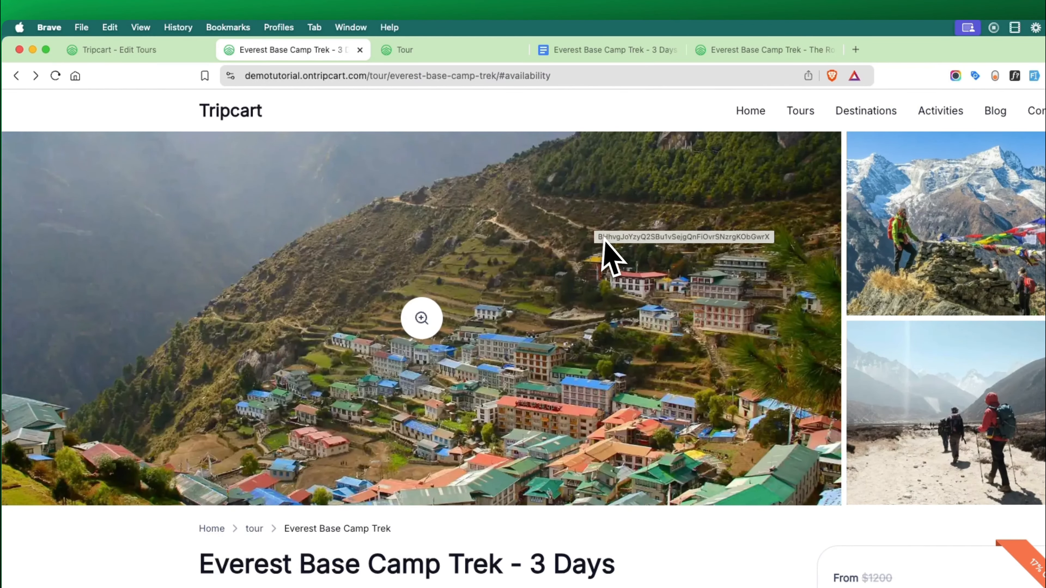
{"action": "left_click", "coordinate": [184, 49]}
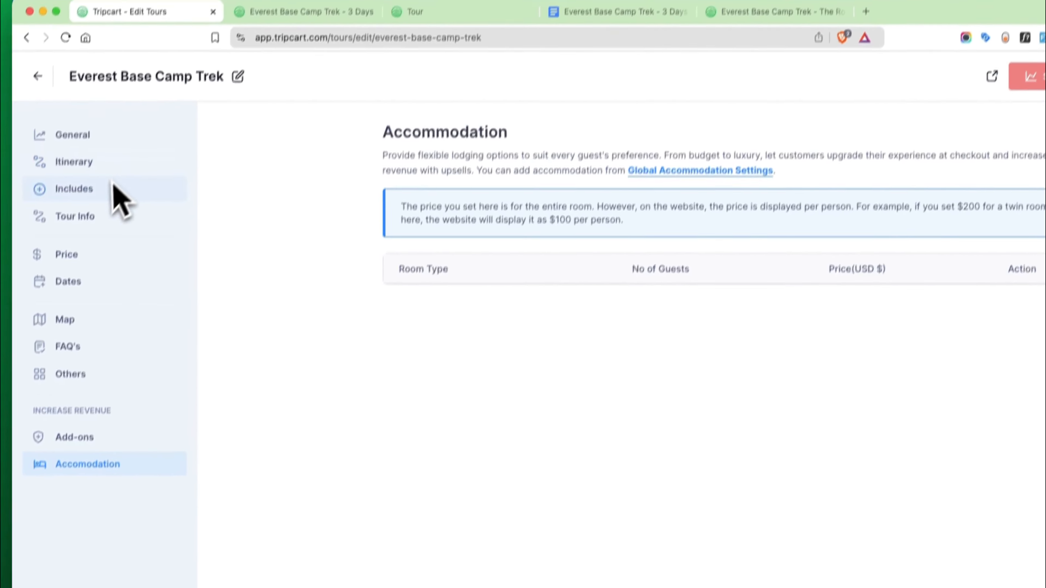
Step: Open the tour's General settings, then refresh the public tours listing and examine the excerpt on the Everest Base Camp Trek card
{"action": "left_click", "coordinate": [96, 117]}
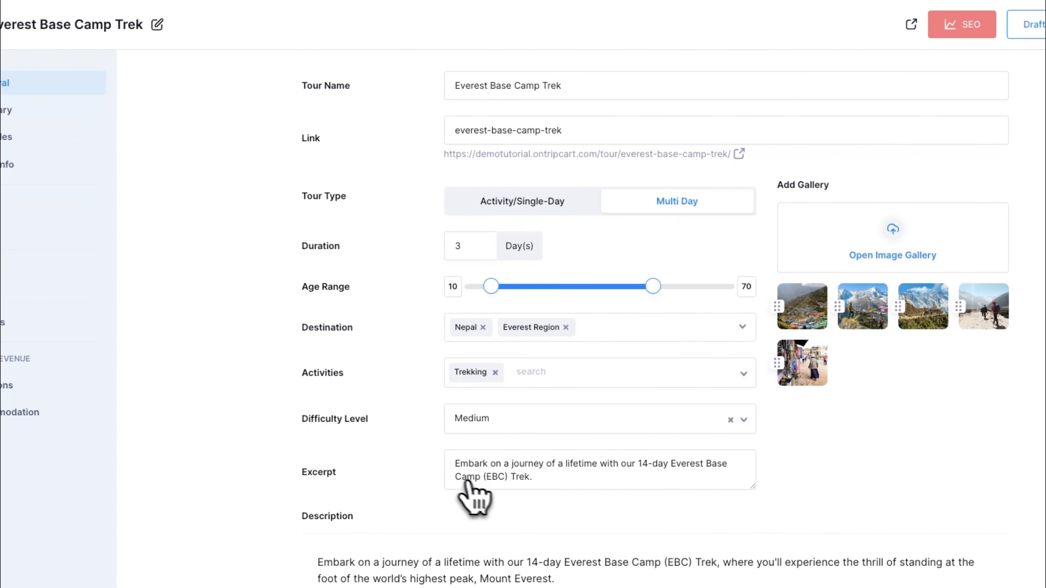
{"action": "left_click", "coordinate": [374, 26]}
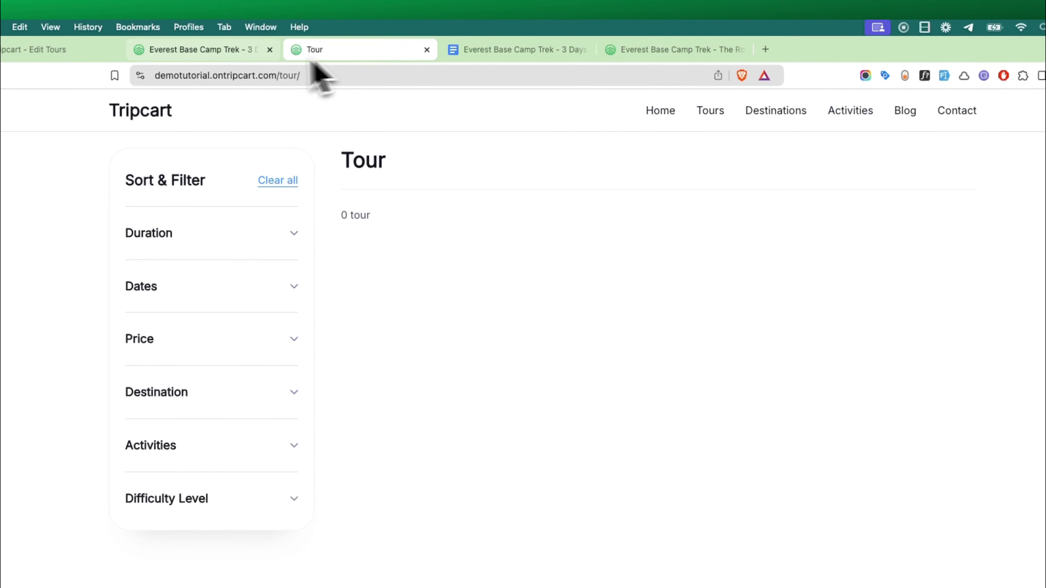
{"action": "left_click", "coordinate": [659, 111]}
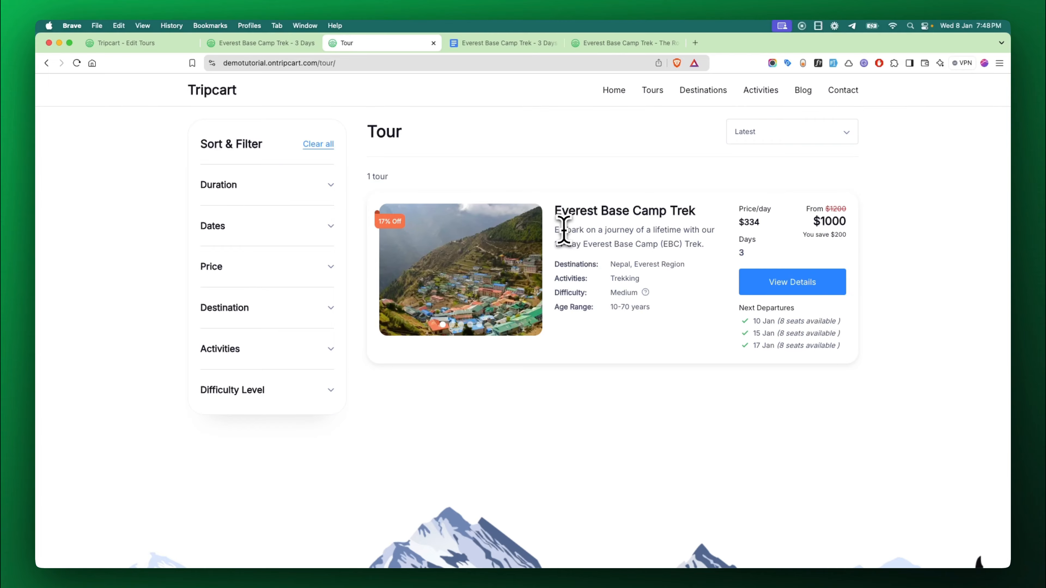
{"action": "left_click_drag", "start_coordinate": [556, 229], "coordinate": [716, 263]}
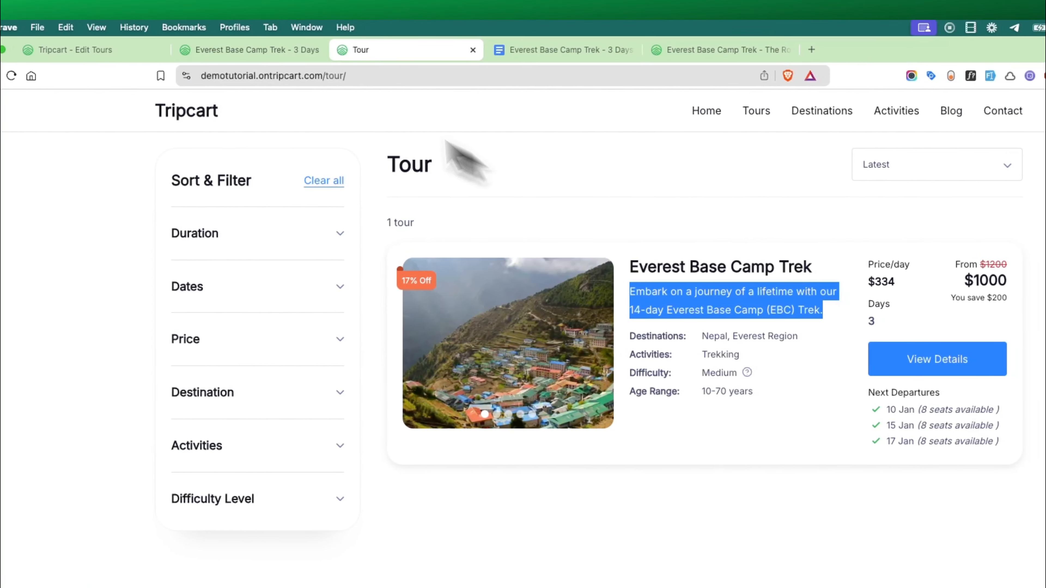
Step: Remove "(EBC)" from the excerpt in the tour's General settings and update the tour
{"action": "left_click", "coordinate": [163, 49]}
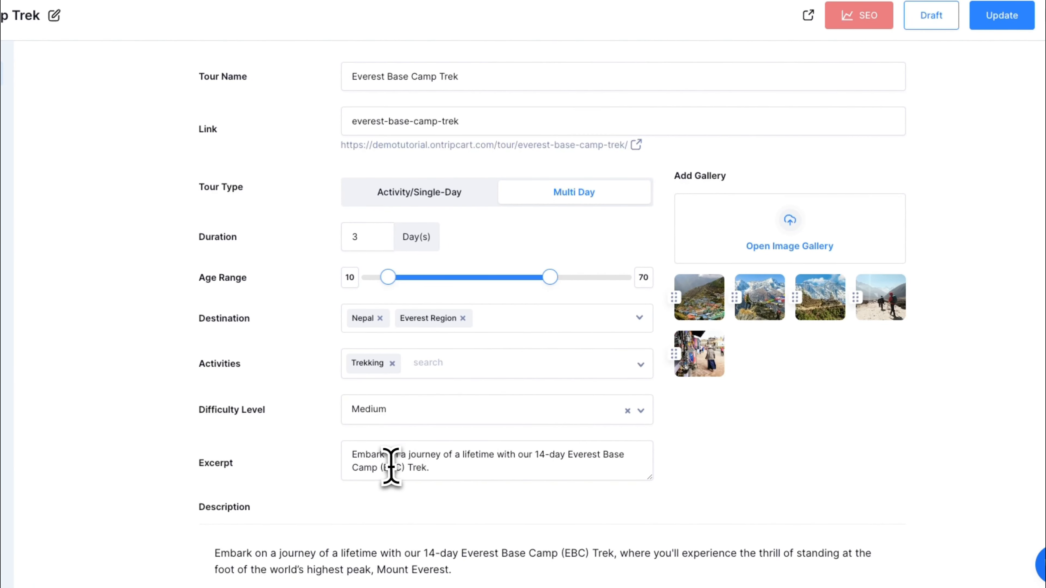
{"action": "left_click_drag", "start_coordinate": [403, 468], "coordinate": [387, 469]}
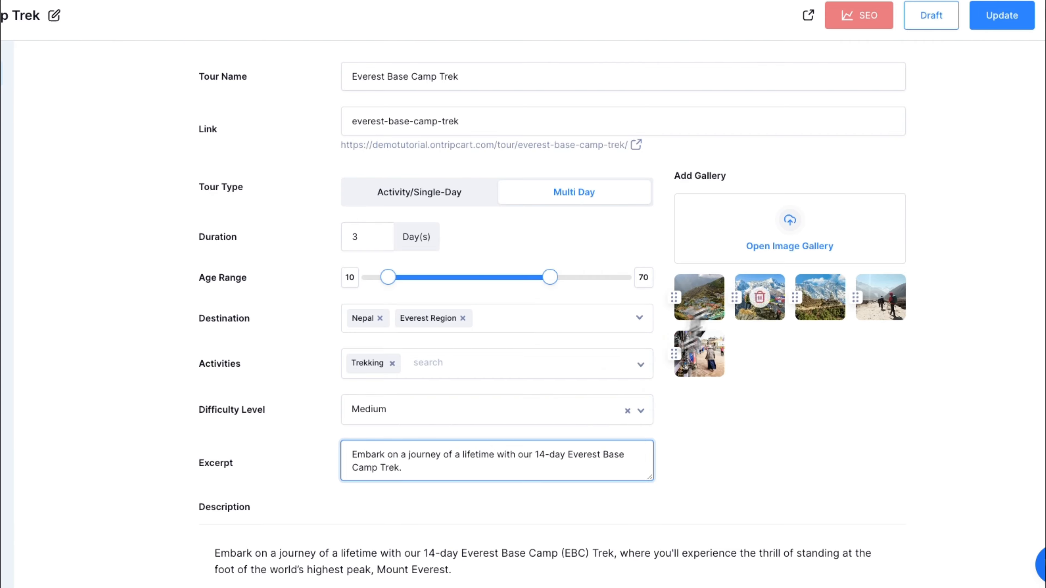
{"action": "left_click", "coordinate": [992, 20]}
Step: Reload the public tours listing to check the edited excerpt, then return to the public tour page
{"action": "left_click", "coordinate": [391, 54]}
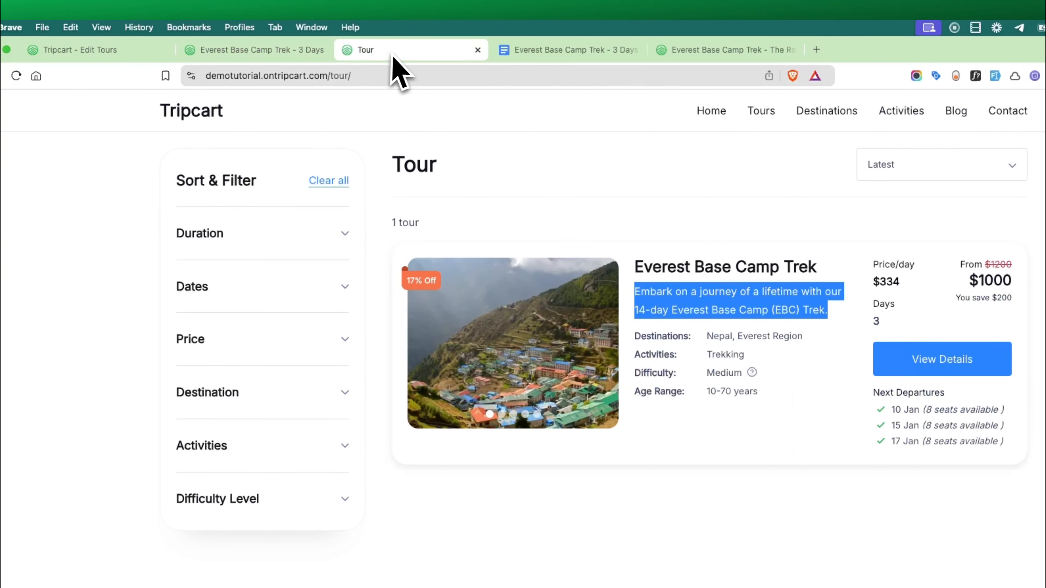
{"action": "left_click", "coordinate": [385, 73]}
{"action": "key", "text": "Return"}
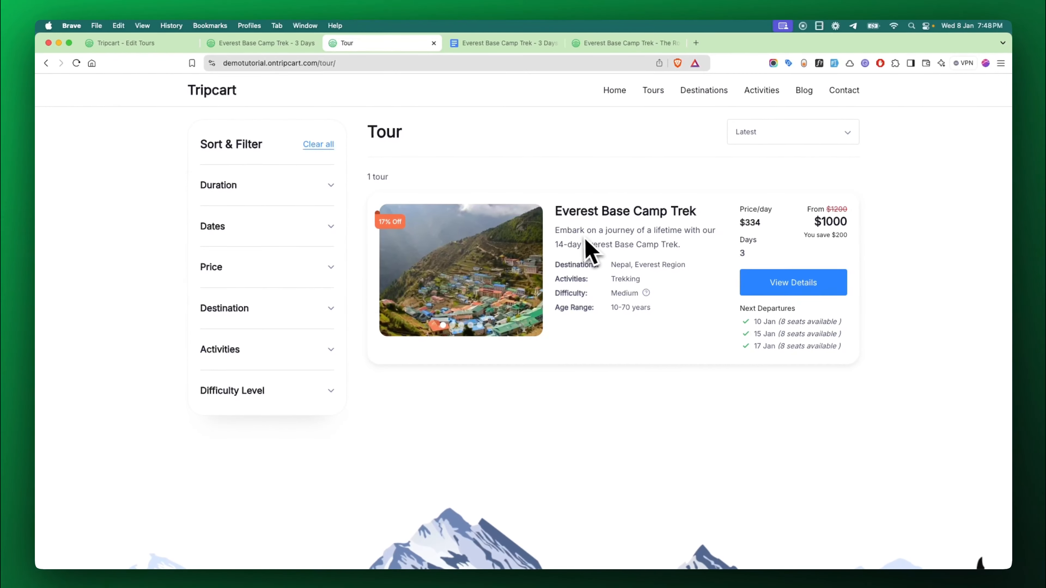
{"action": "key", "text": "ctrl+shift+Tab"}
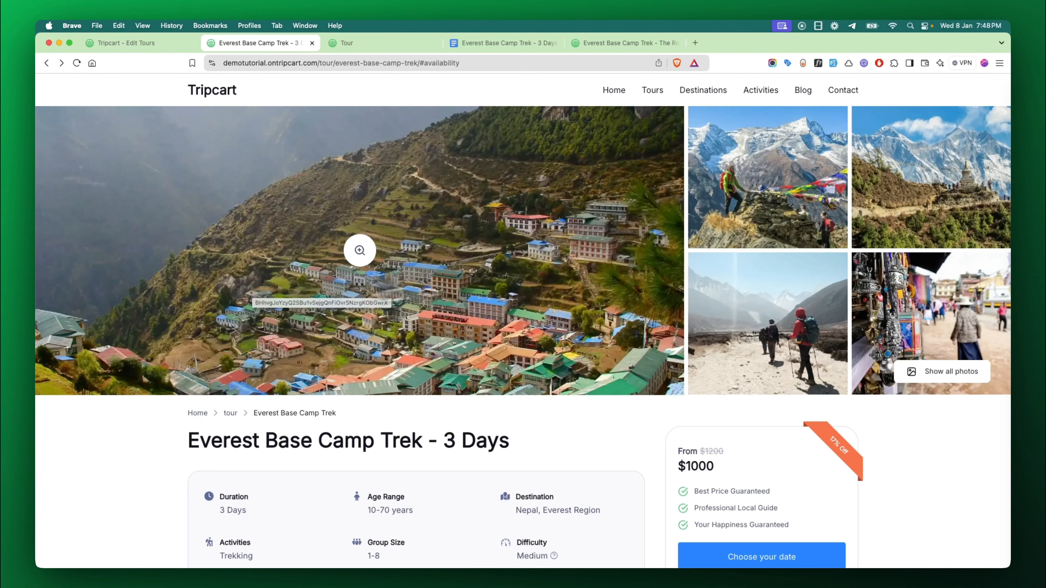